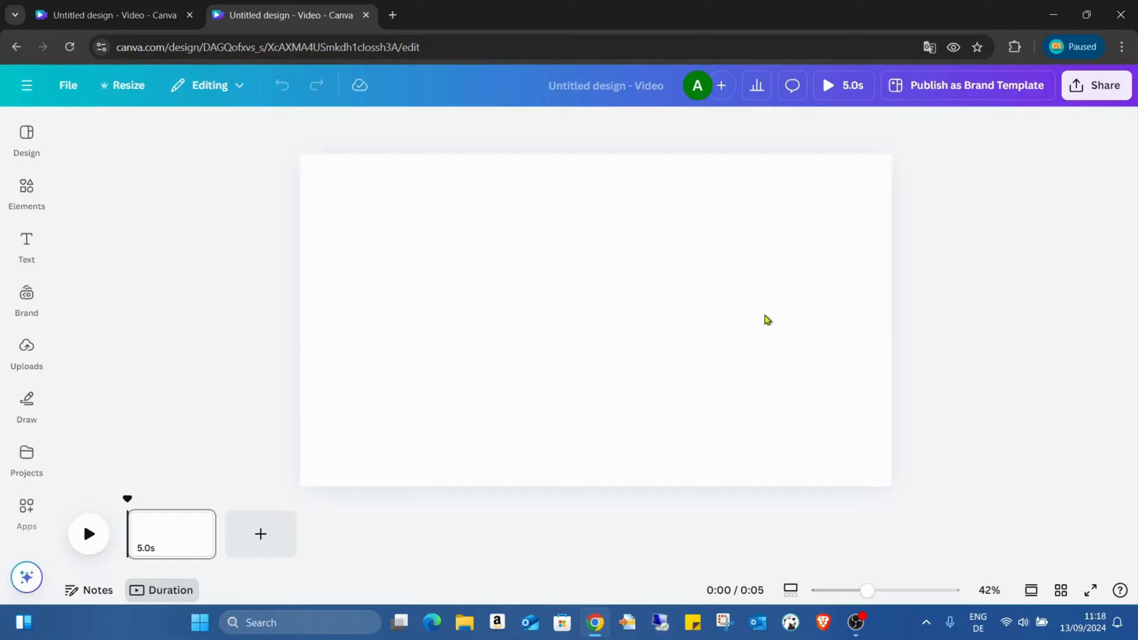
- Open the full collection of grid layouts for the blank video design
left_click(95, 7)
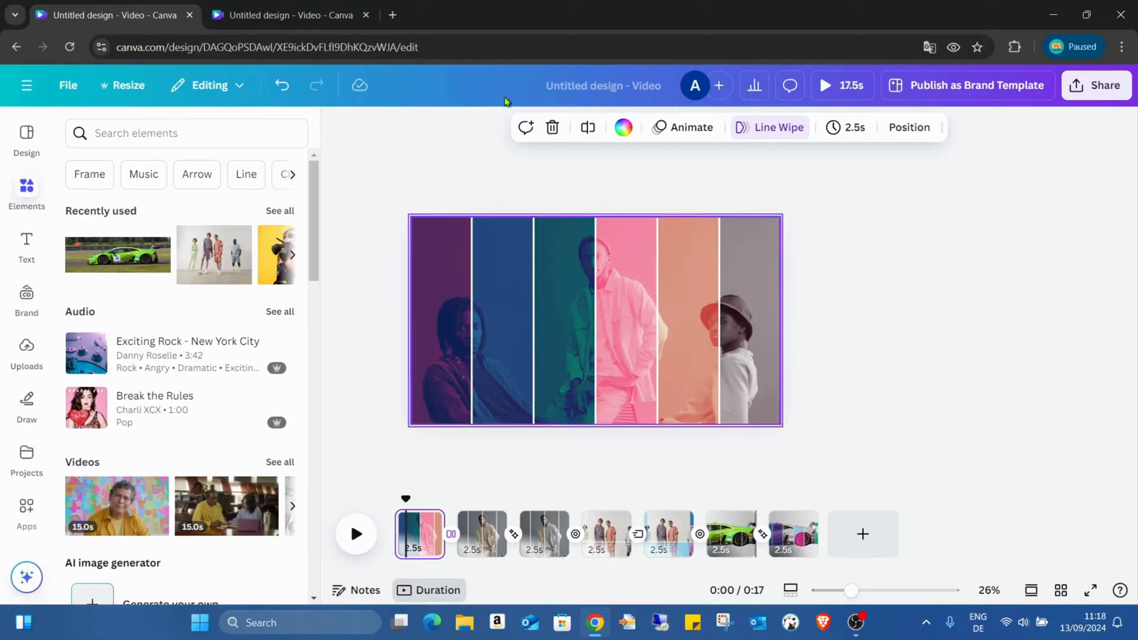
left_click(327, 4)
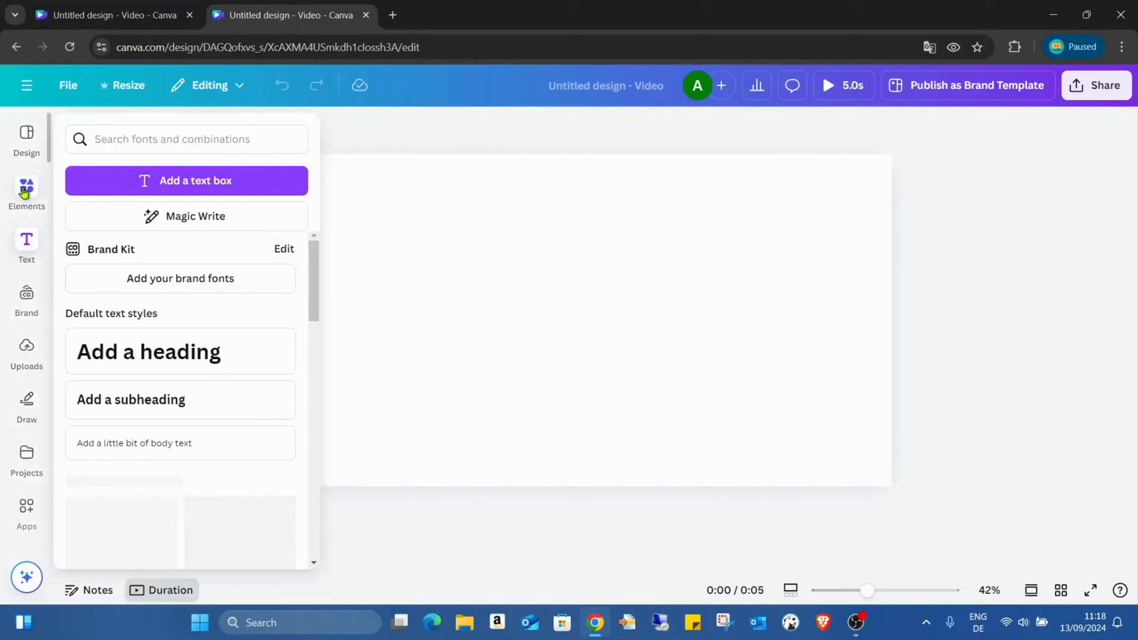
left_click(23, 191)
scroll(224, 331, "down", 7)
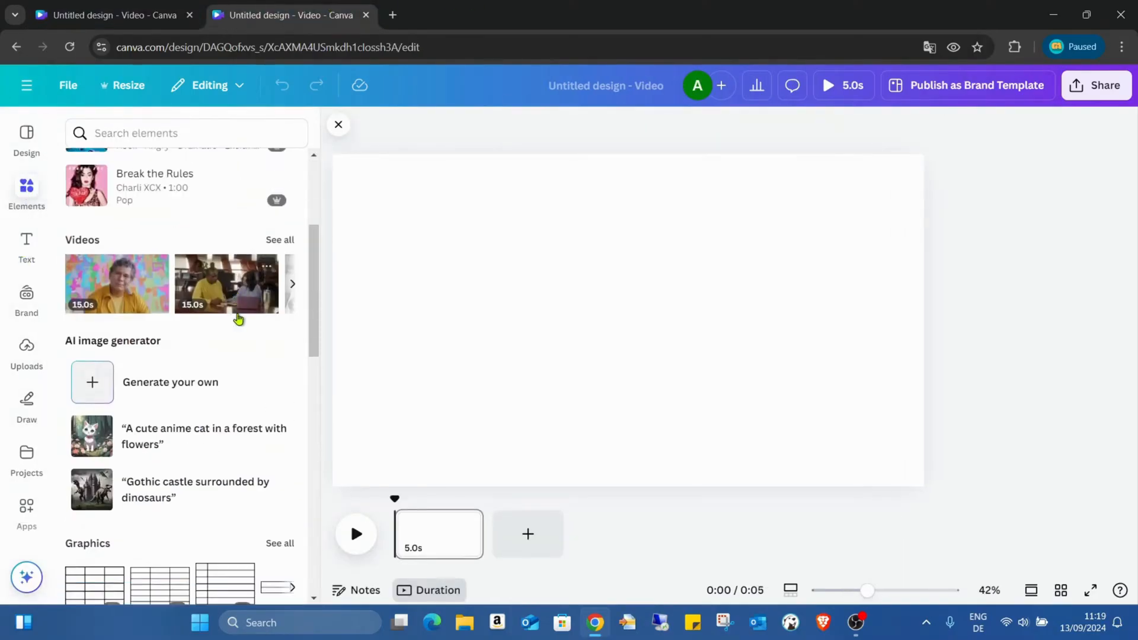
scroll(237, 319, "down", 9)
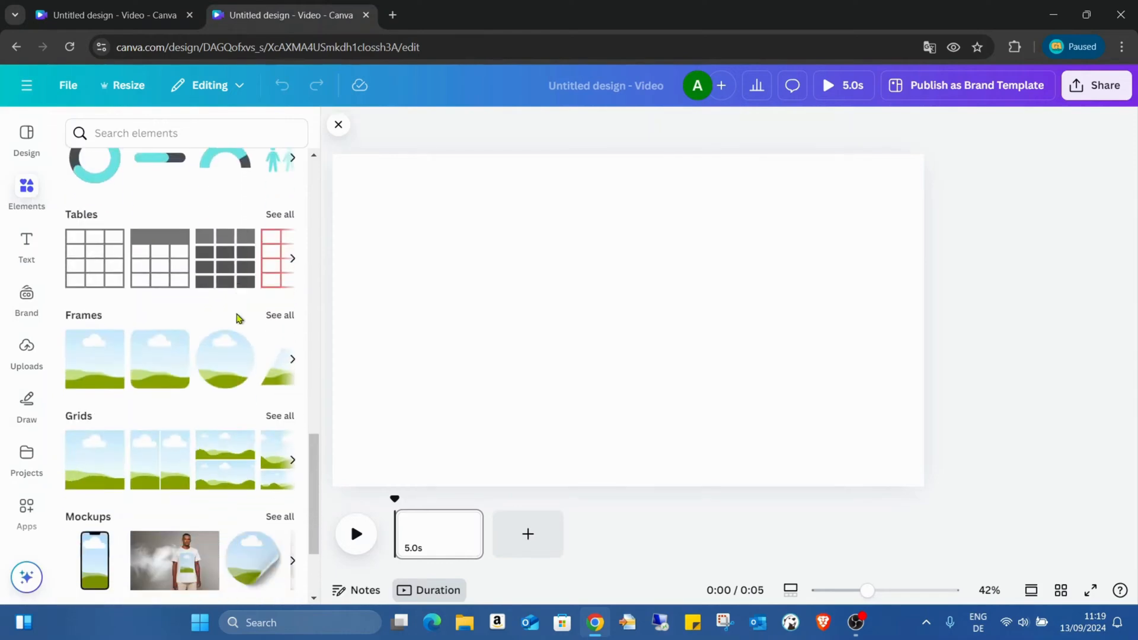
left_click(283, 416)
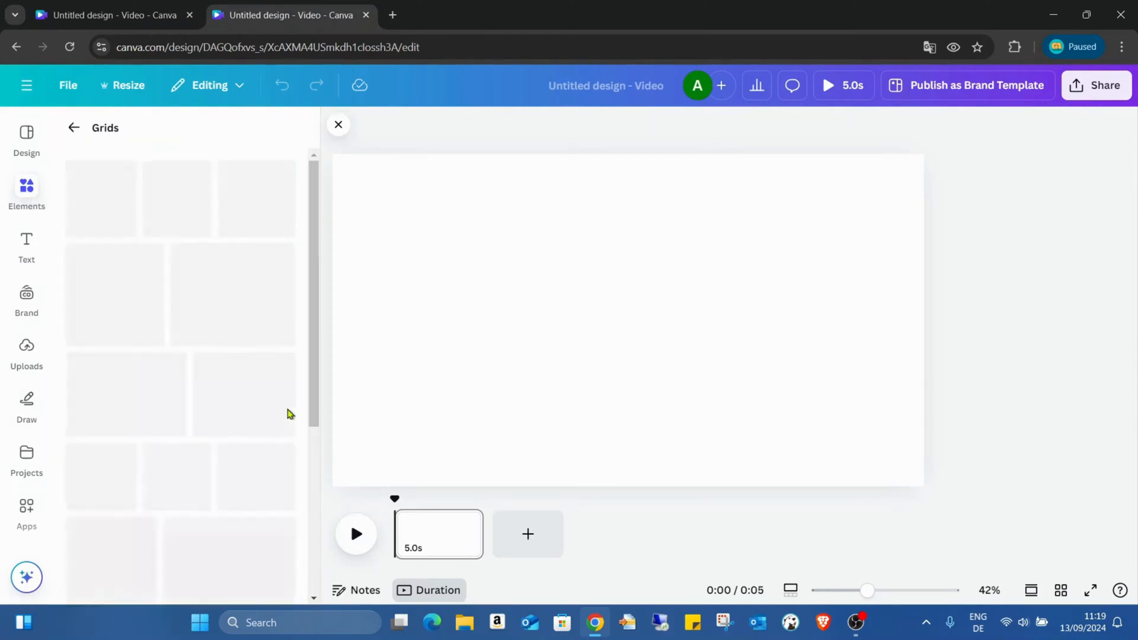
- Look through the available grid layouts for a suitable multi-cell arrangement
scroll(247, 284, "down", 3)
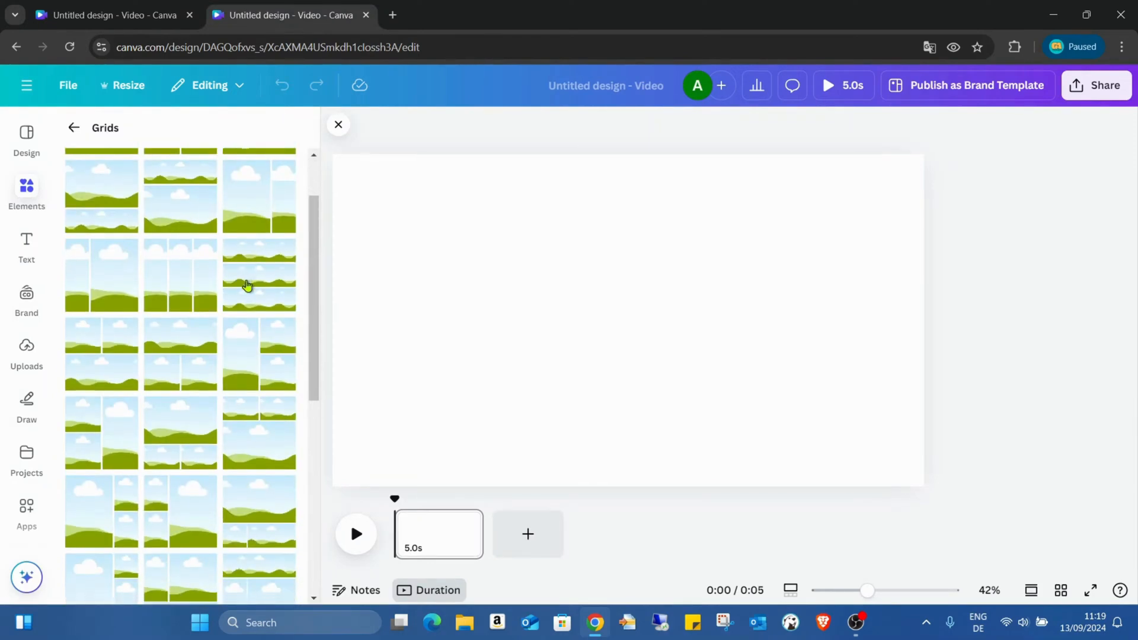
scroll(247, 278, "down", 8)
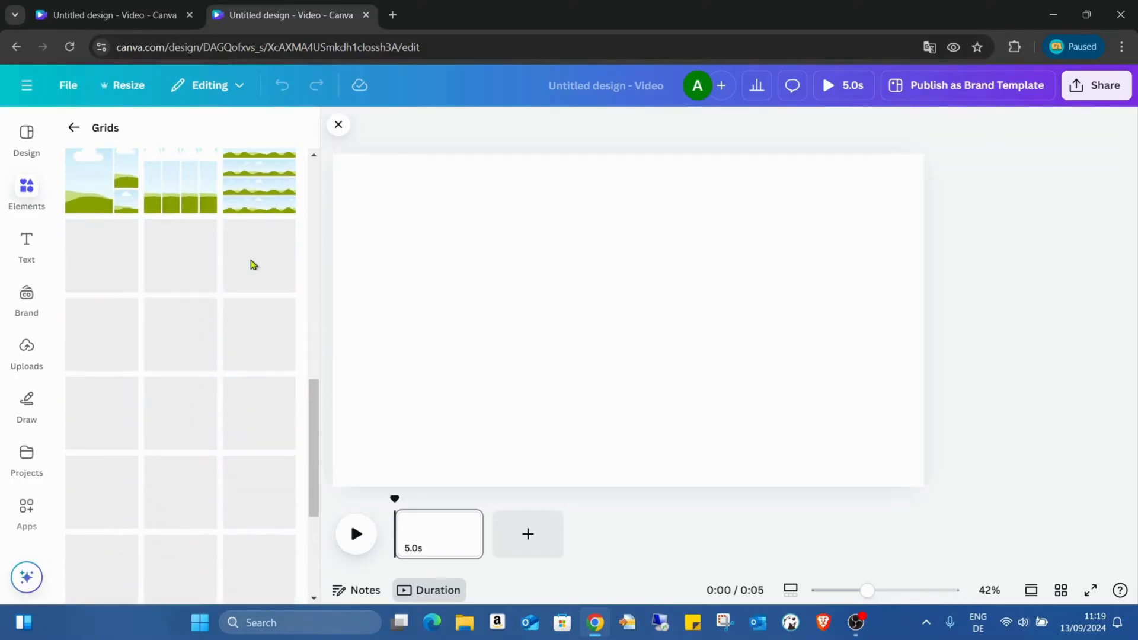
scroll(250, 279, "down", 5)
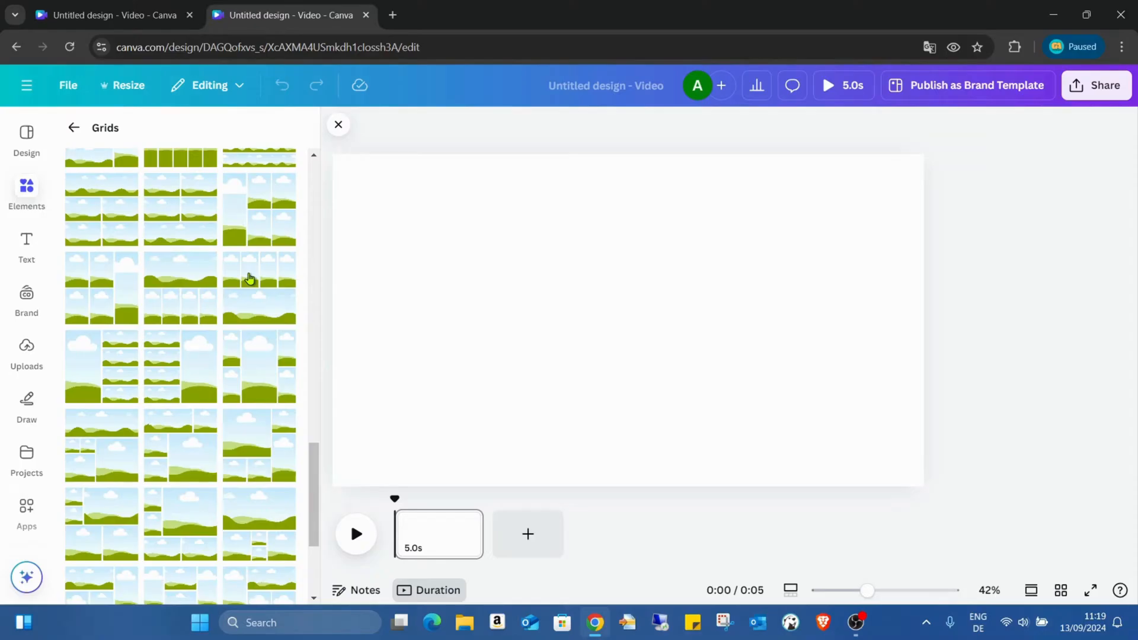
scroll(257, 257, "down", 2)
scroll(259, 256, "down", 3)
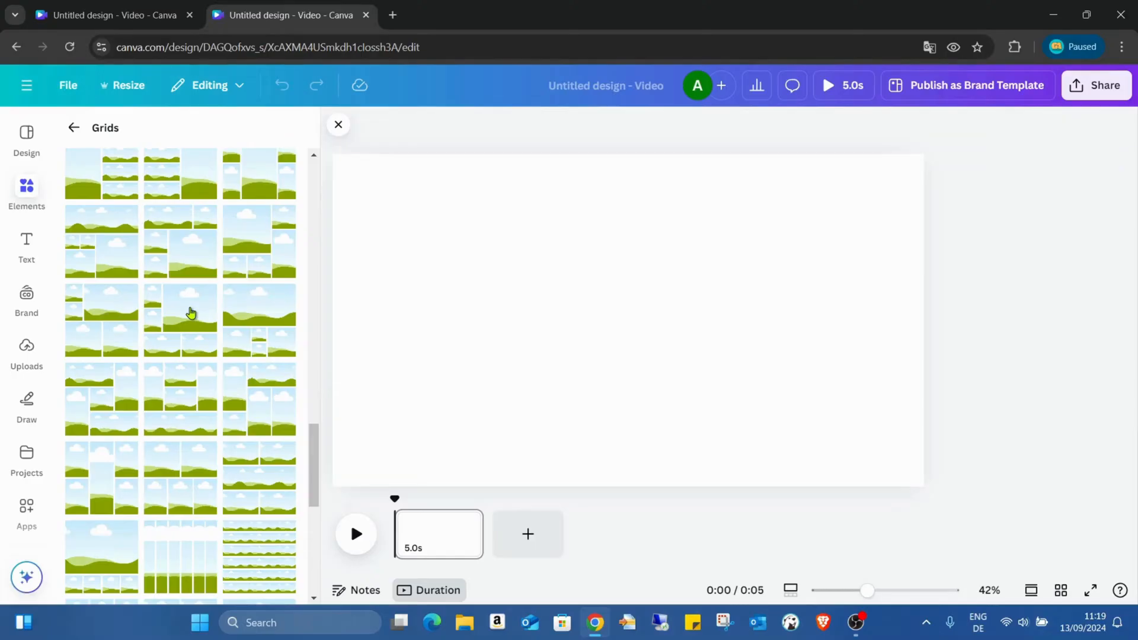
left_click(74, 127)
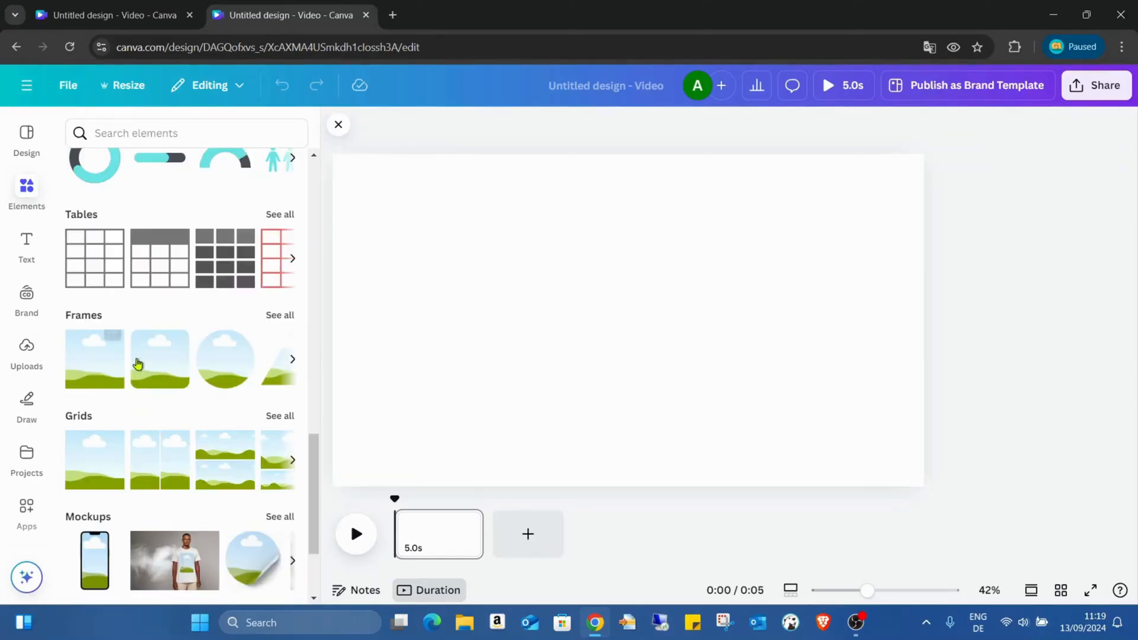
left_click(286, 416)
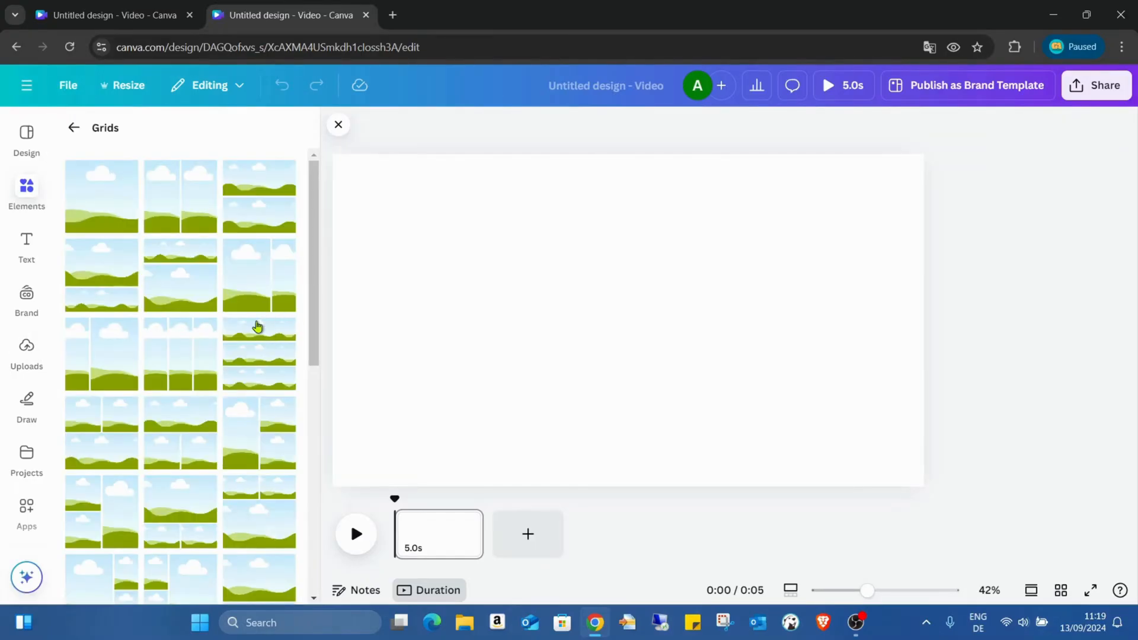
- Add the three-row, six-cell grid with alternating wide and narrow cells to the blank page
scroll(257, 327, "down", 10)
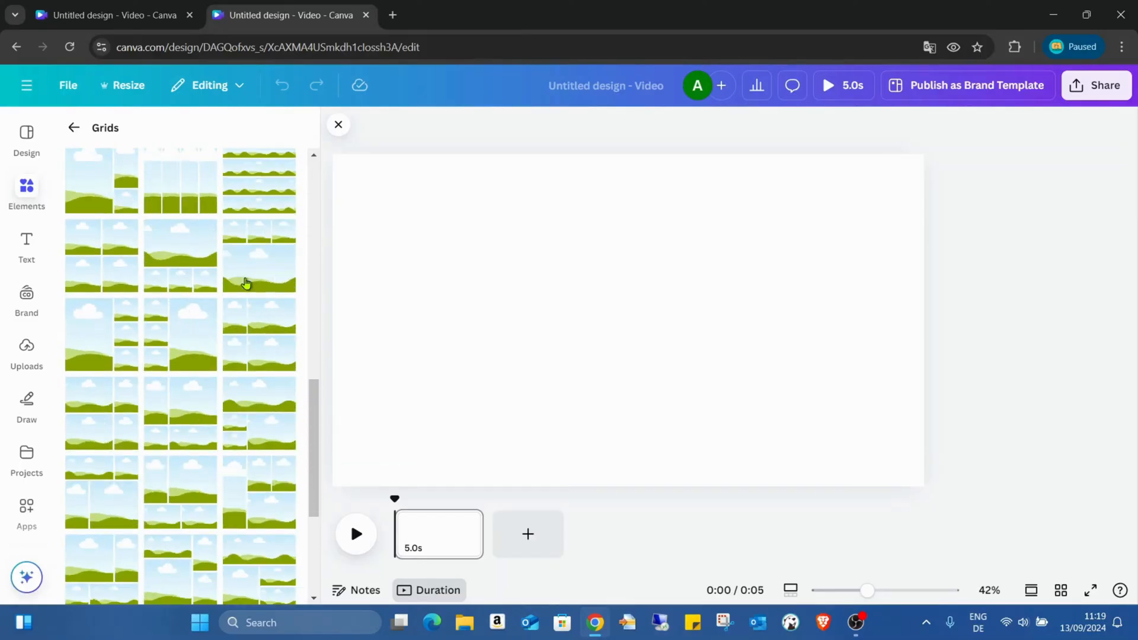
scroll(246, 283, "down", 5)
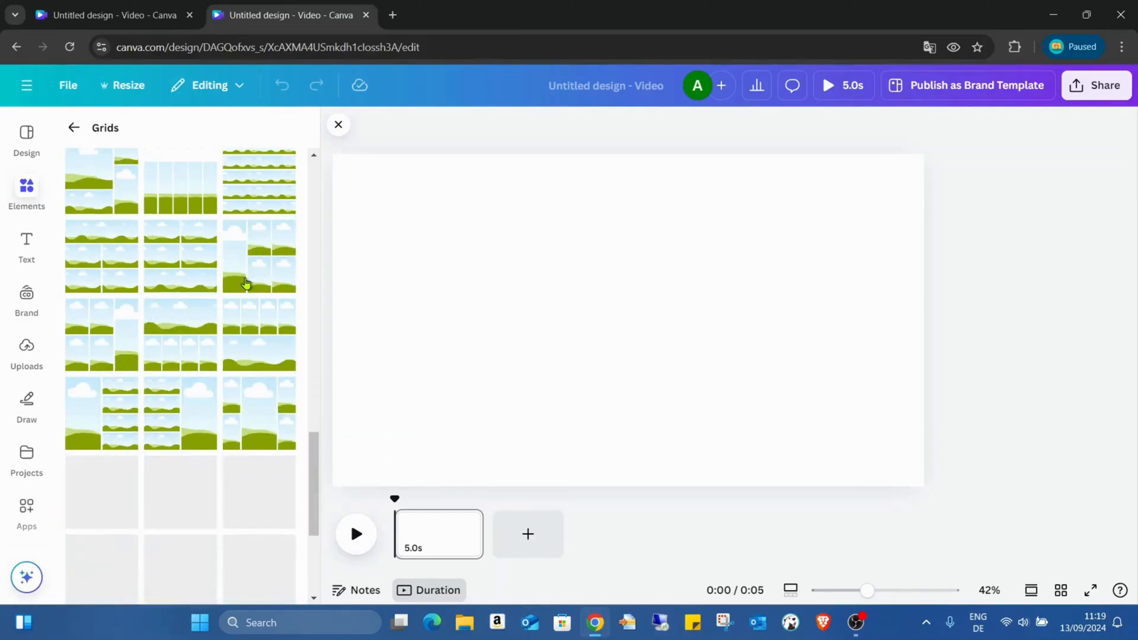
scroll(246, 282, "down", 1)
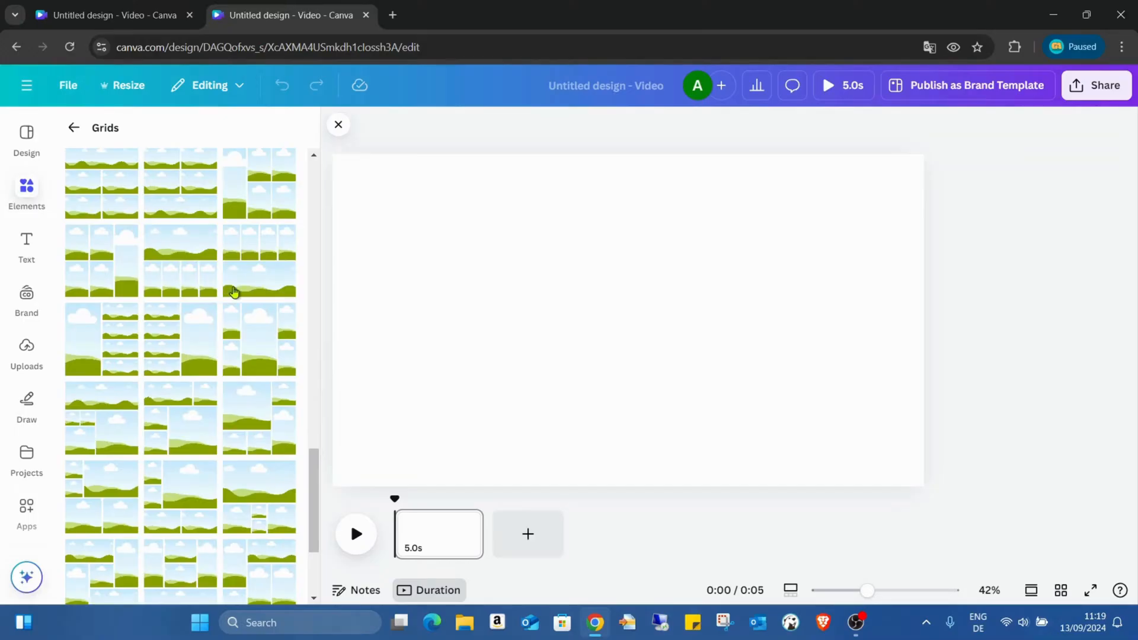
scroll(255, 291, "down", 2)
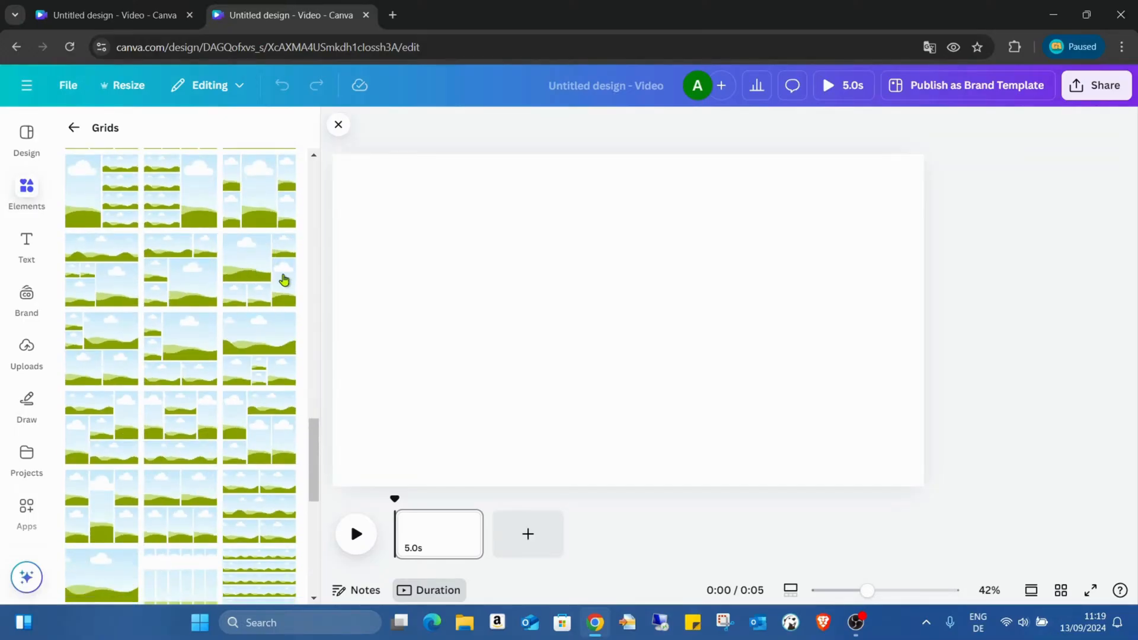
scroll(270, 236, "down", 2)
scroll(270, 235, "down", 2)
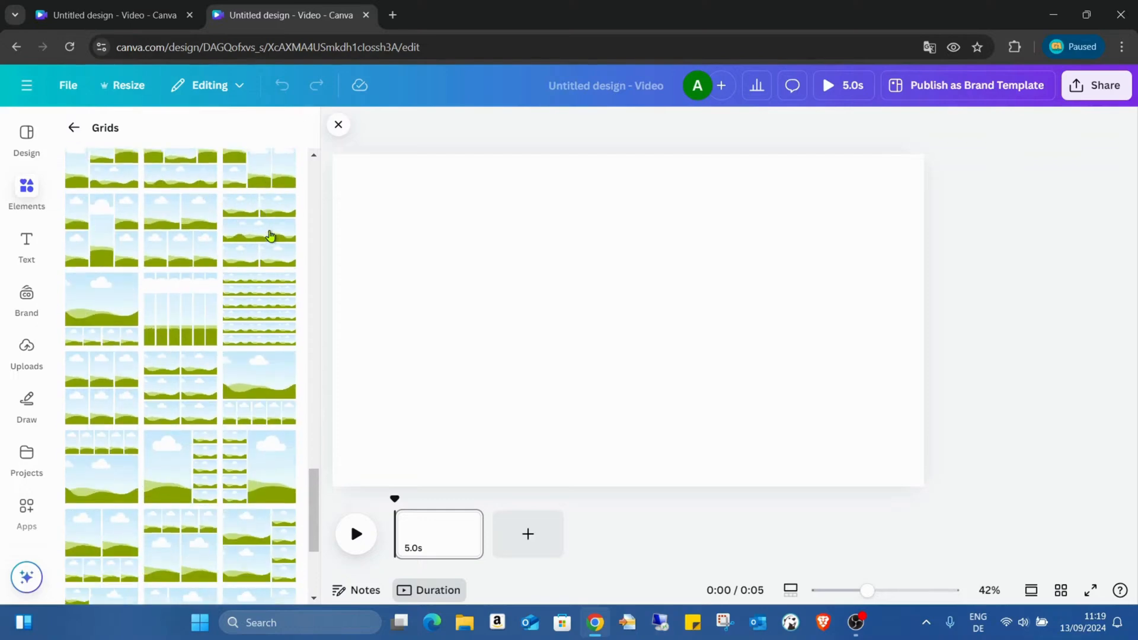
scroll(270, 235, "down", 2)
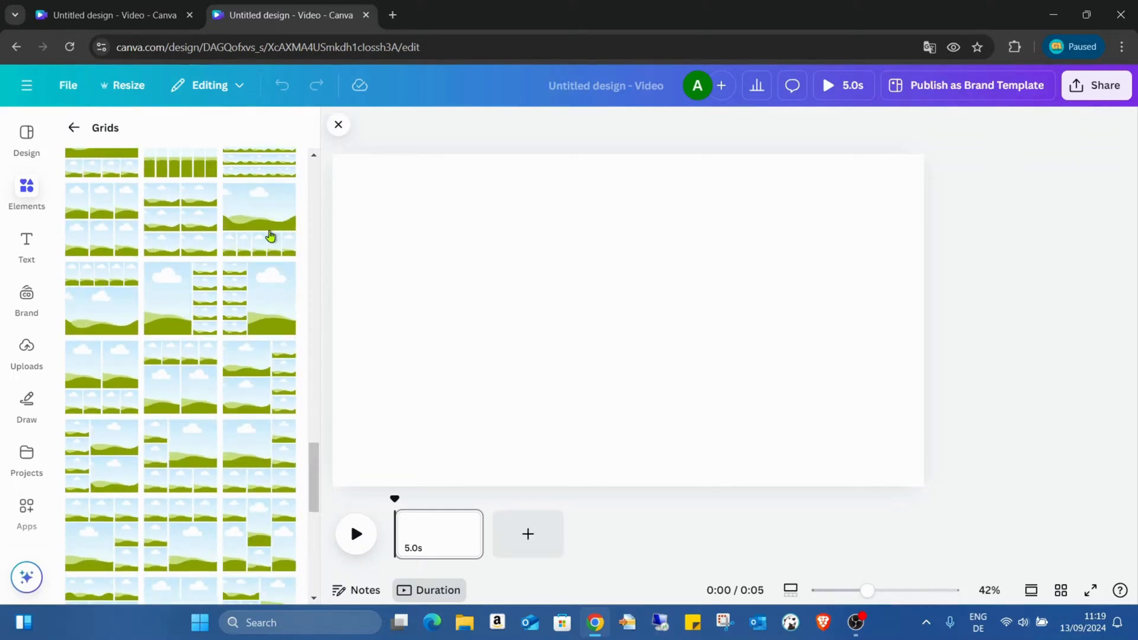
scroll(270, 235, "down", 3)
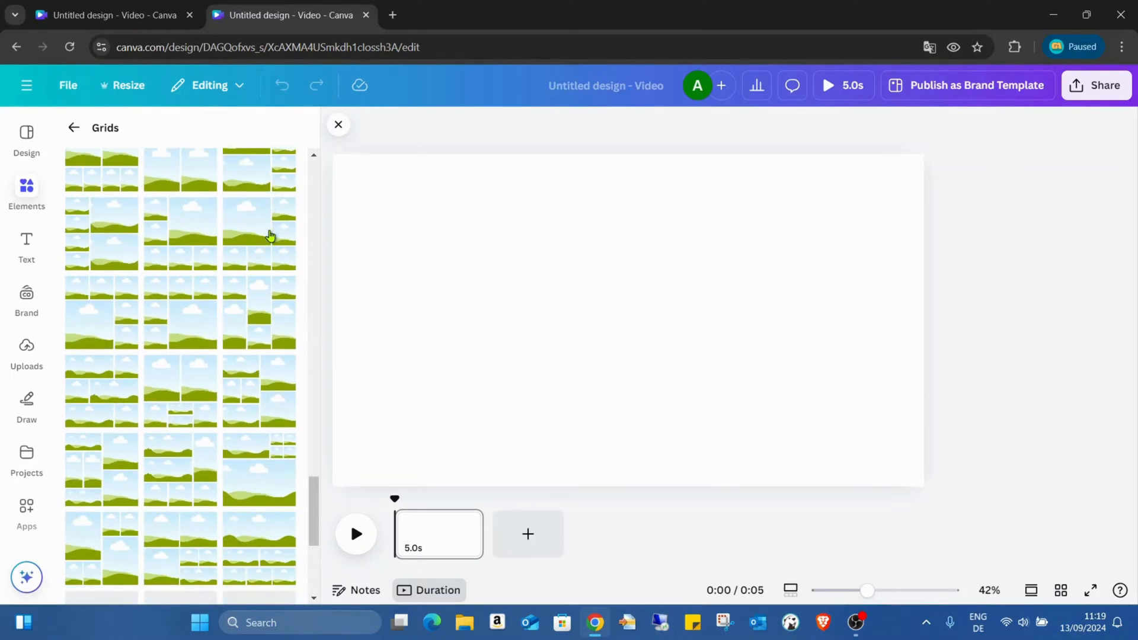
scroll(270, 235, "down", 1)
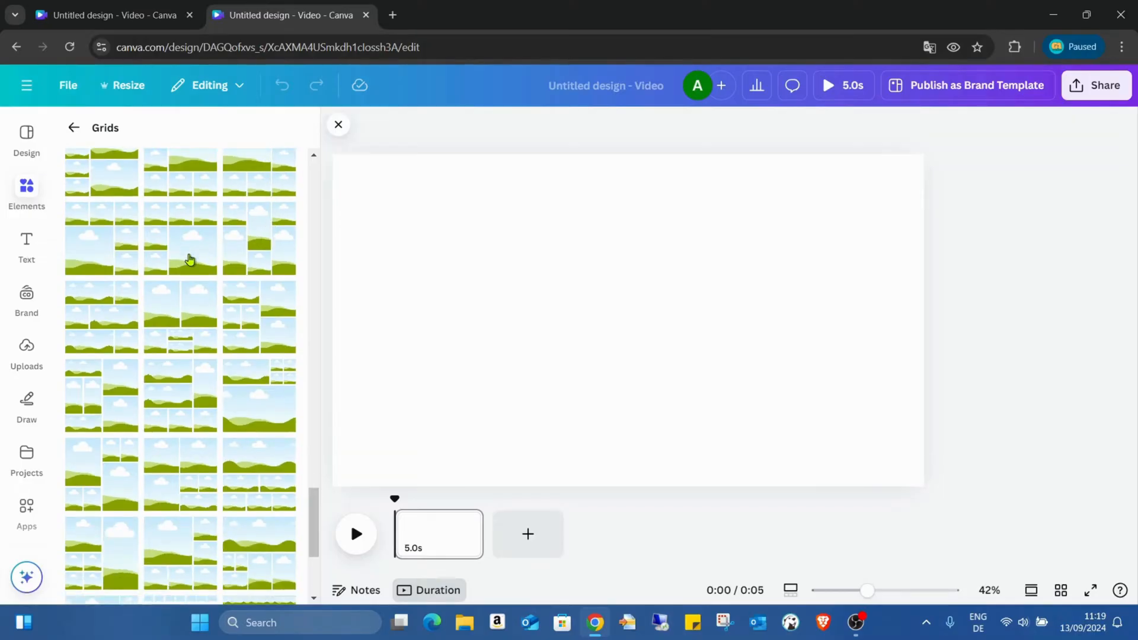
left_click(115, 334)
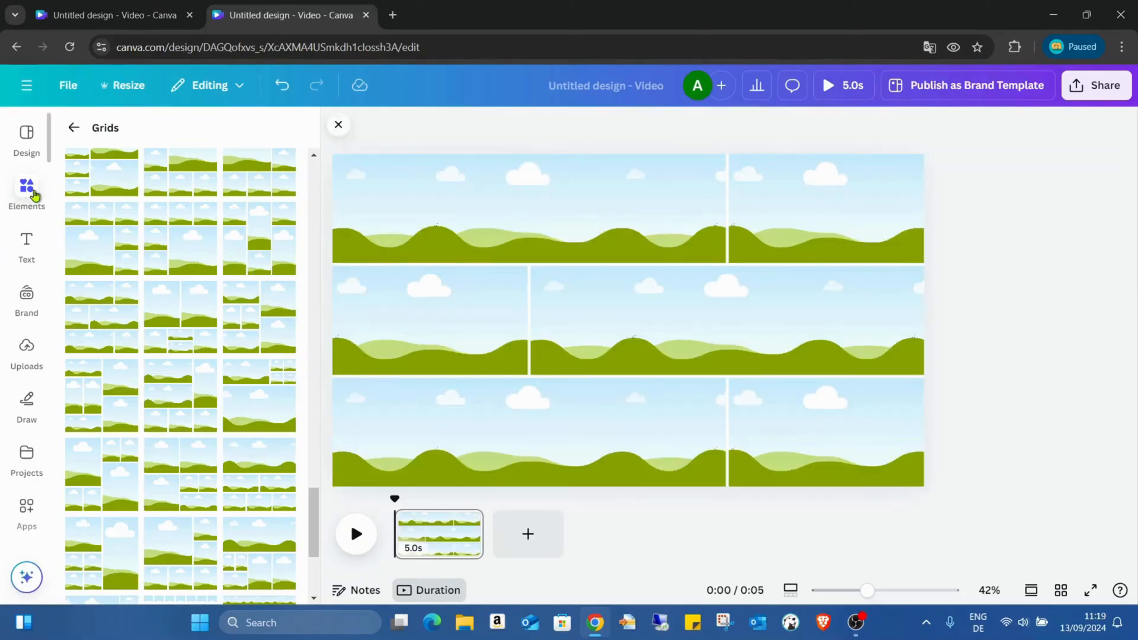
- Search the elements for "fashion model" and limit the results to photos with horizontal orientation
left_click(74, 127)
scroll(176, 185, "up", 10)
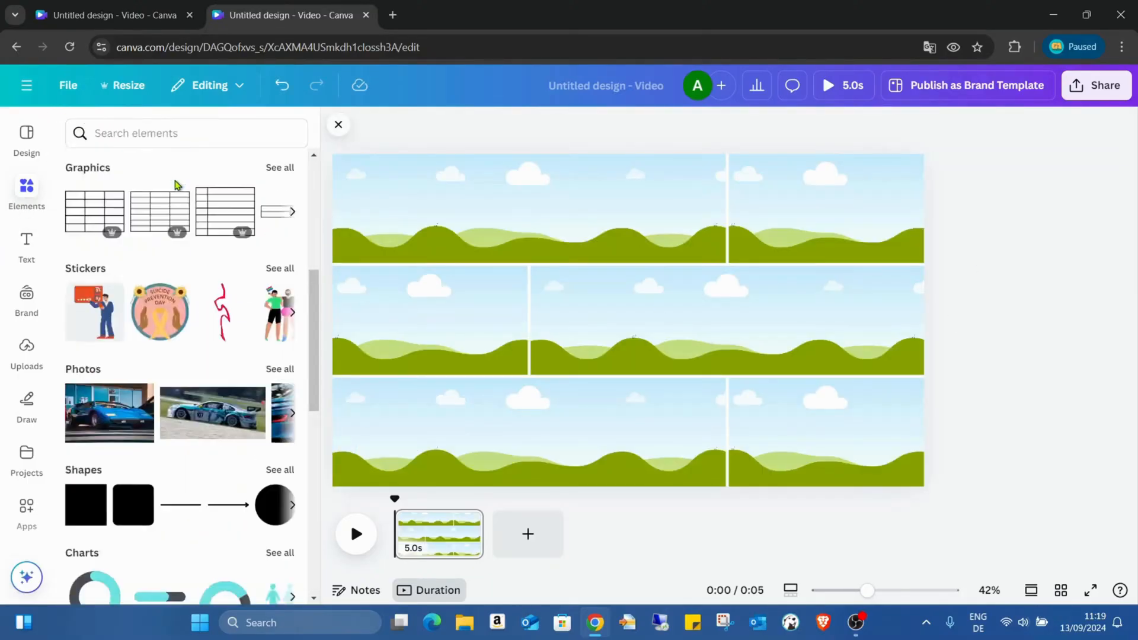
left_click(166, 137)
left_click(184, 198)
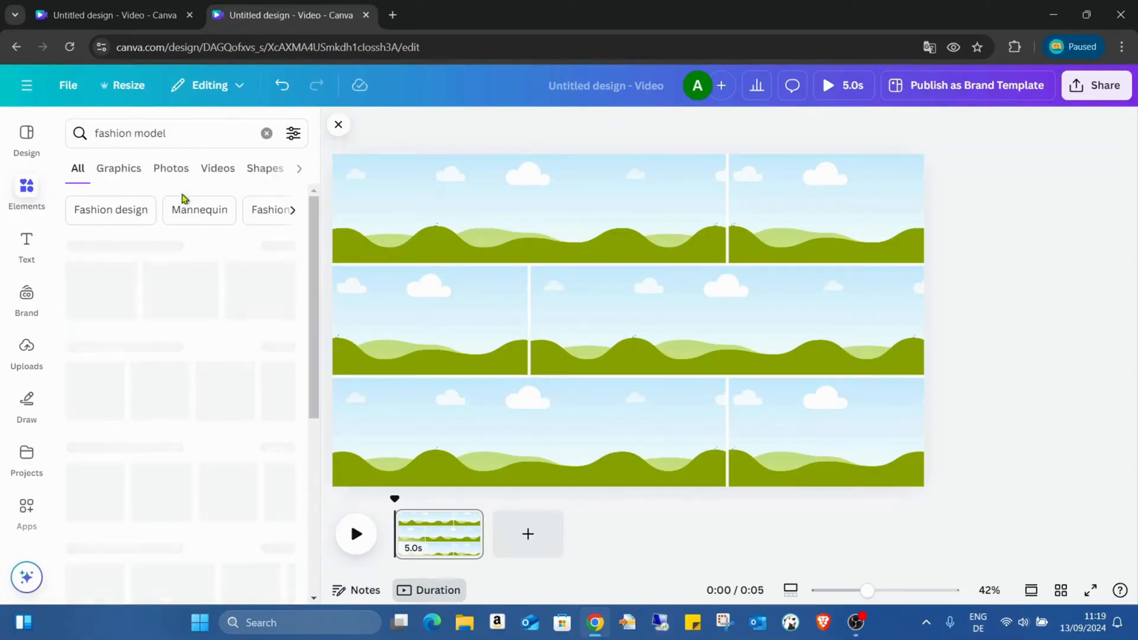
left_click(297, 134)
left_click(88, 380)
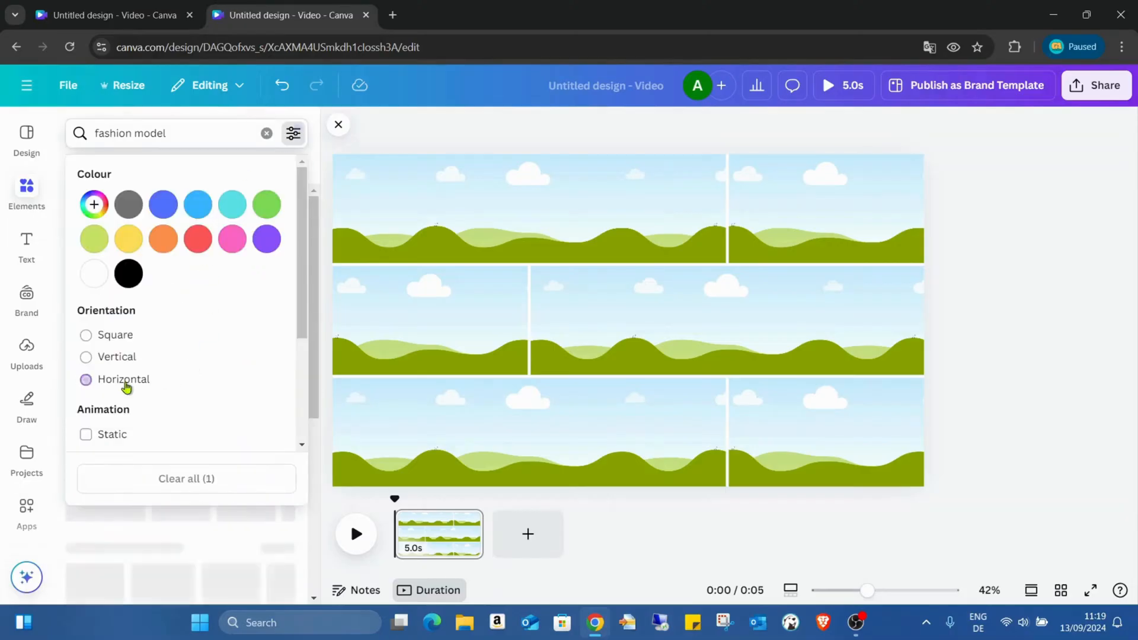
left_click(1023, 233)
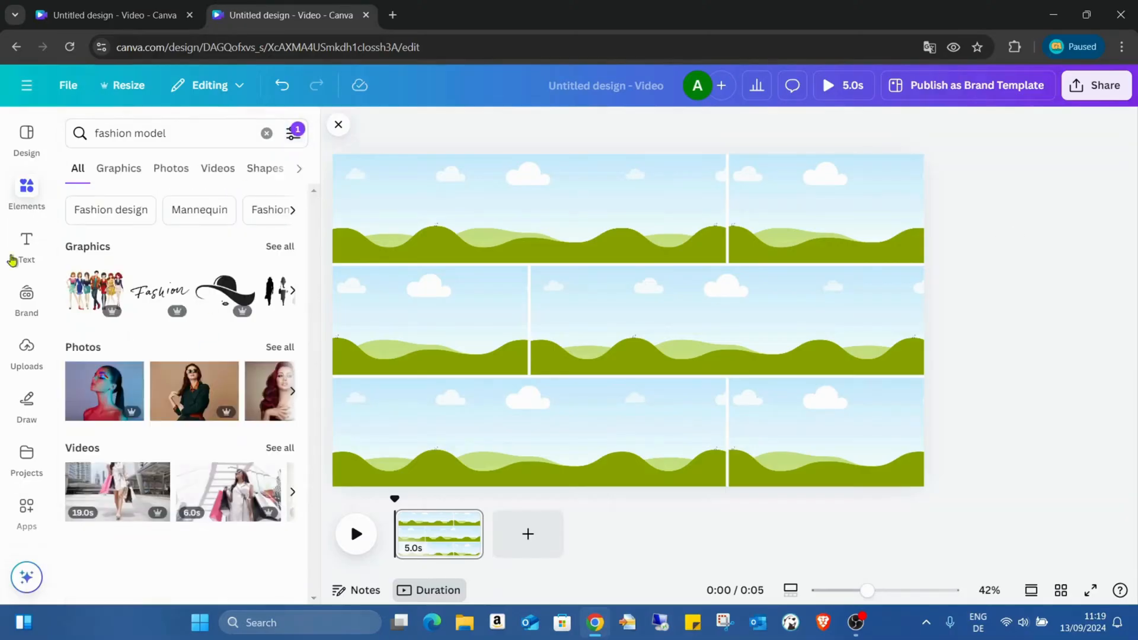
left_click(170, 170)
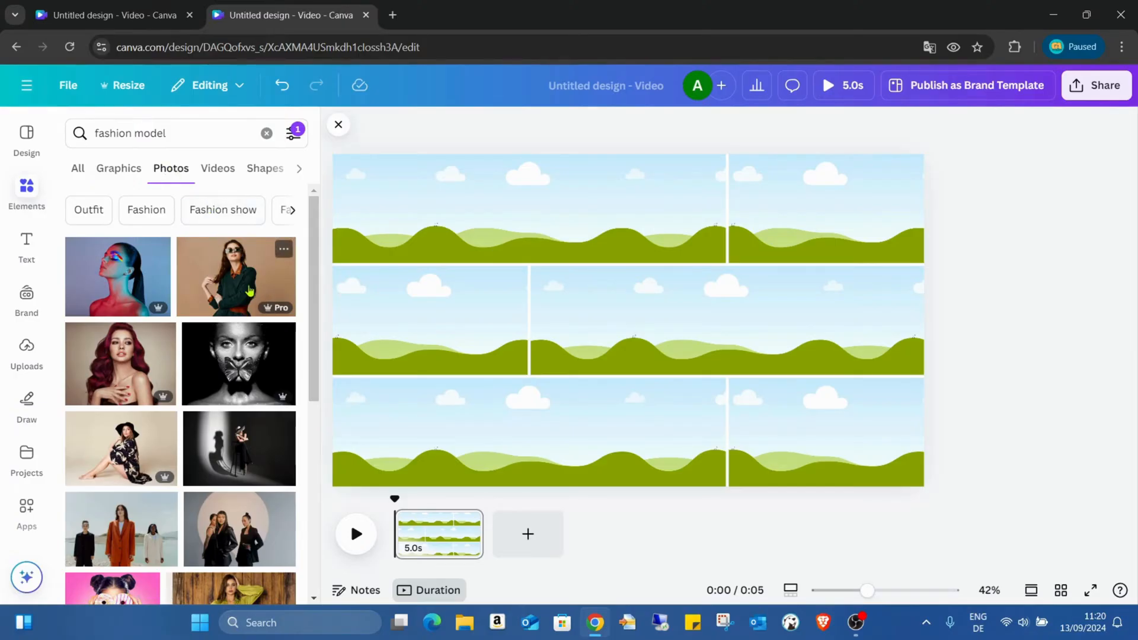
- Look through the horizontal fashion model photos for one that suits the six-cell grid
scroll(249, 290, "down", 6)
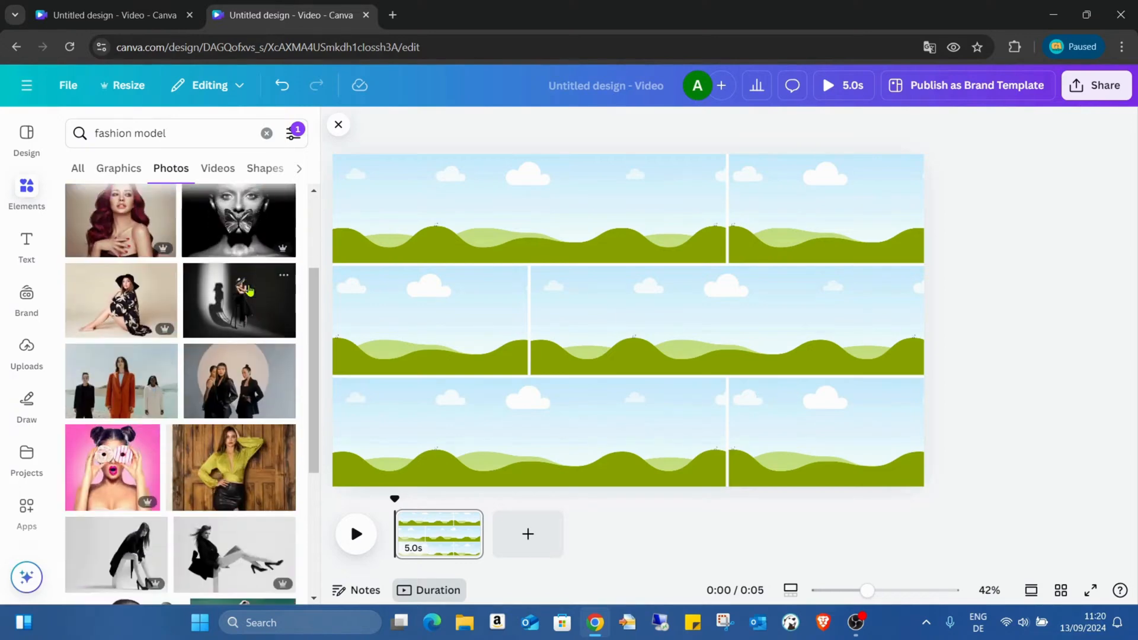
scroll(250, 275, "down", 2)
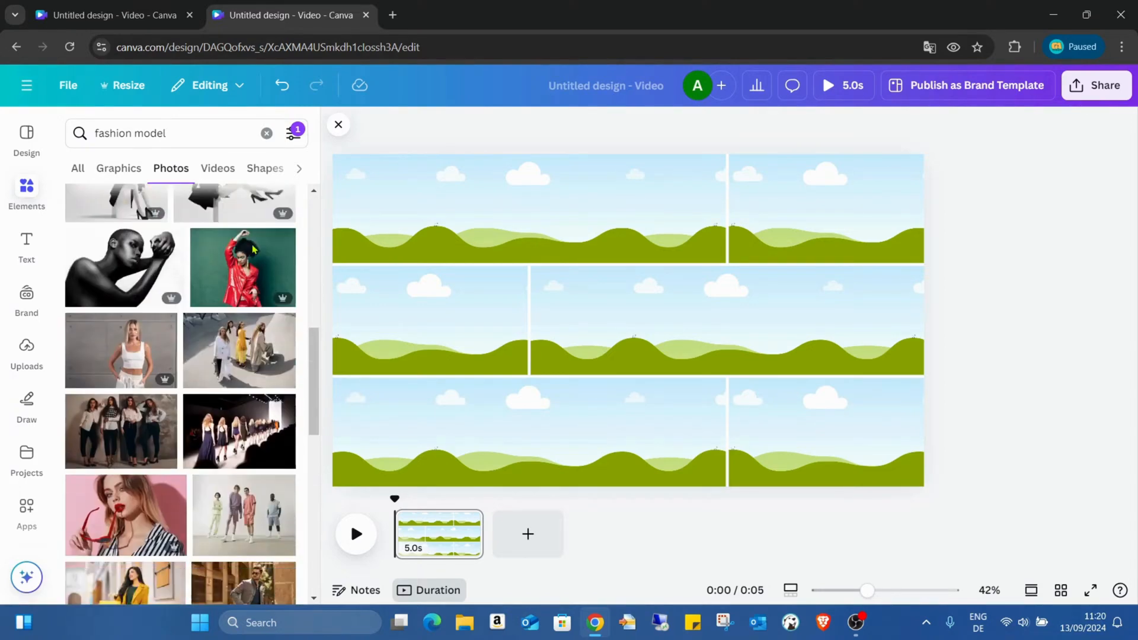
scroll(252, 250, "down", 3)
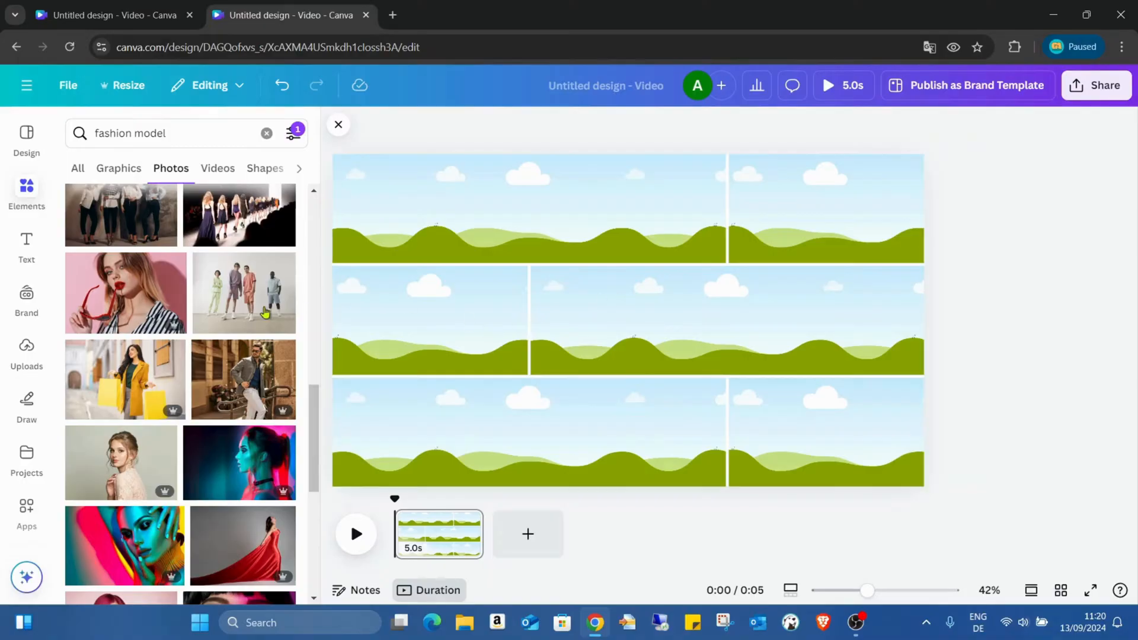
scroll(265, 309, "down", 3)
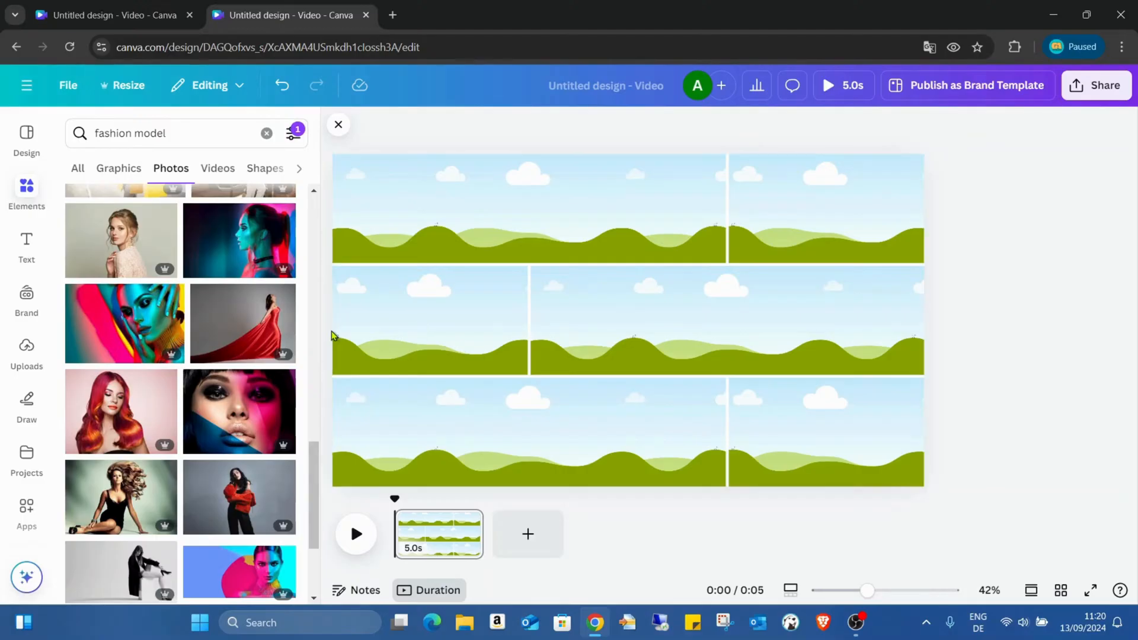
scroll(267, 335, "down", 2)
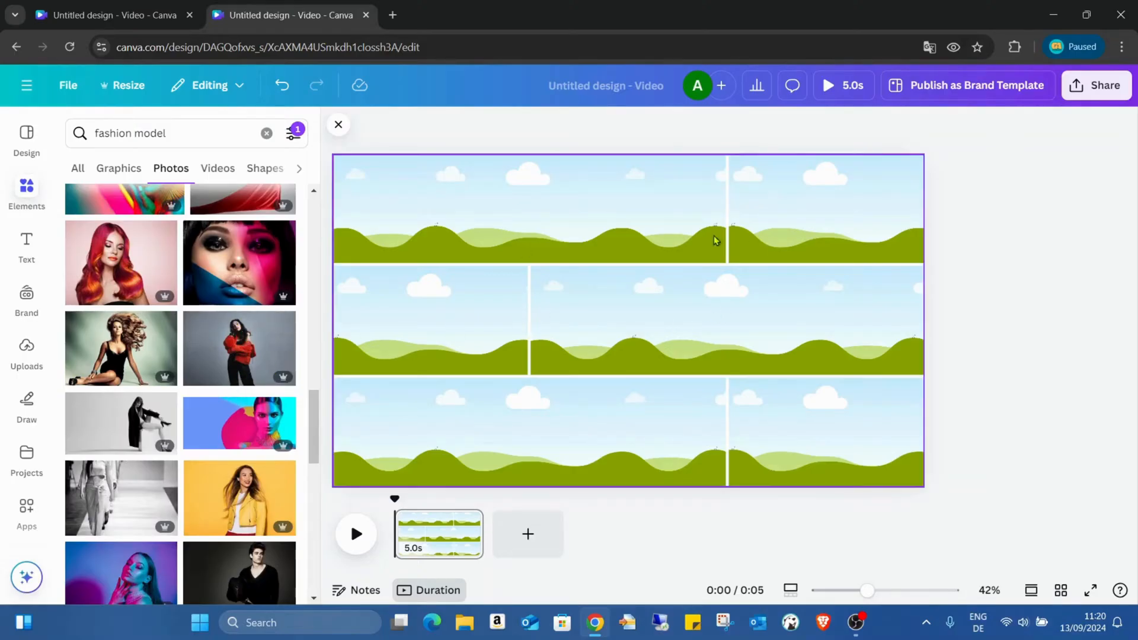
- Compare pages 4 and 5 of the example design in the other browser tab, and return to the new grid design
left_click(121, 6)
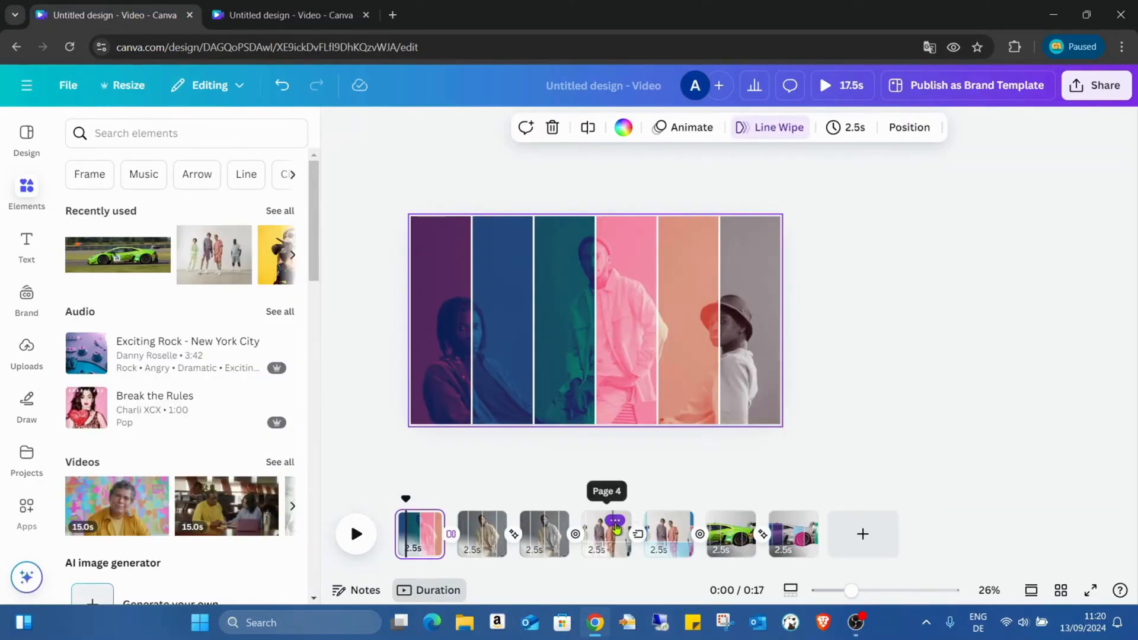
left_click(668, 531)
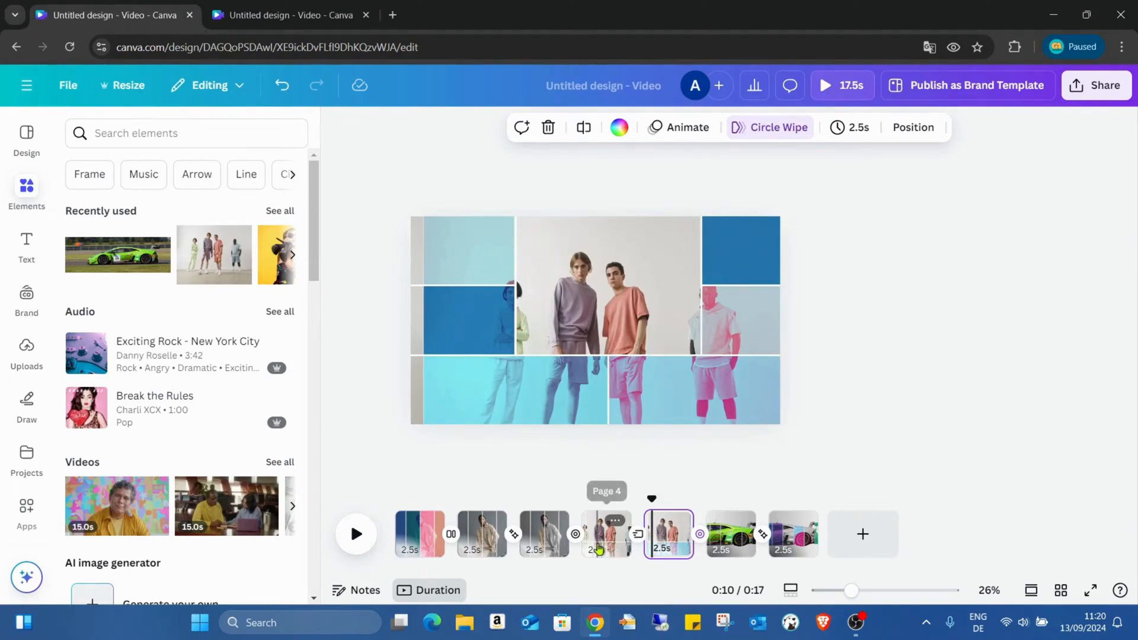
left_click(605, 533)
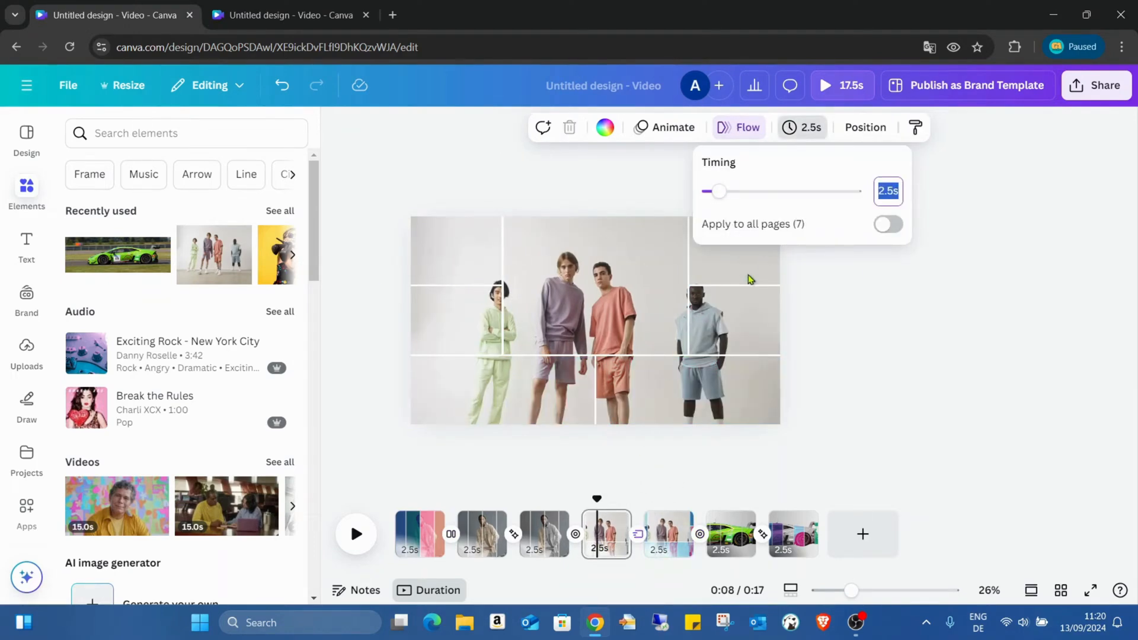
left_click(653, 543)
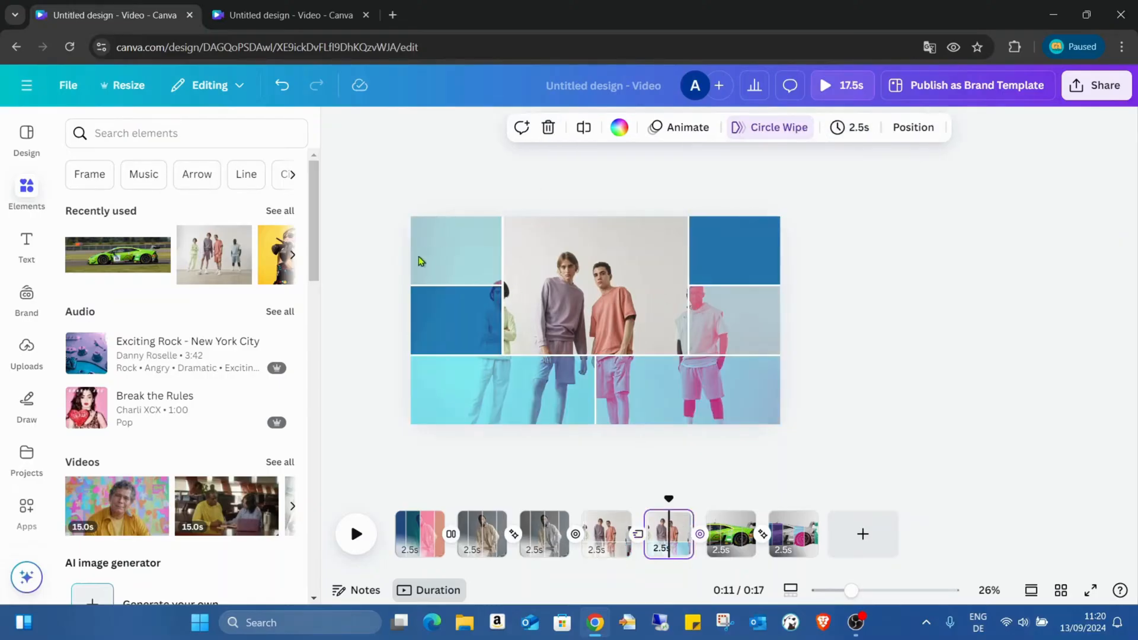
left_click(292, 6)
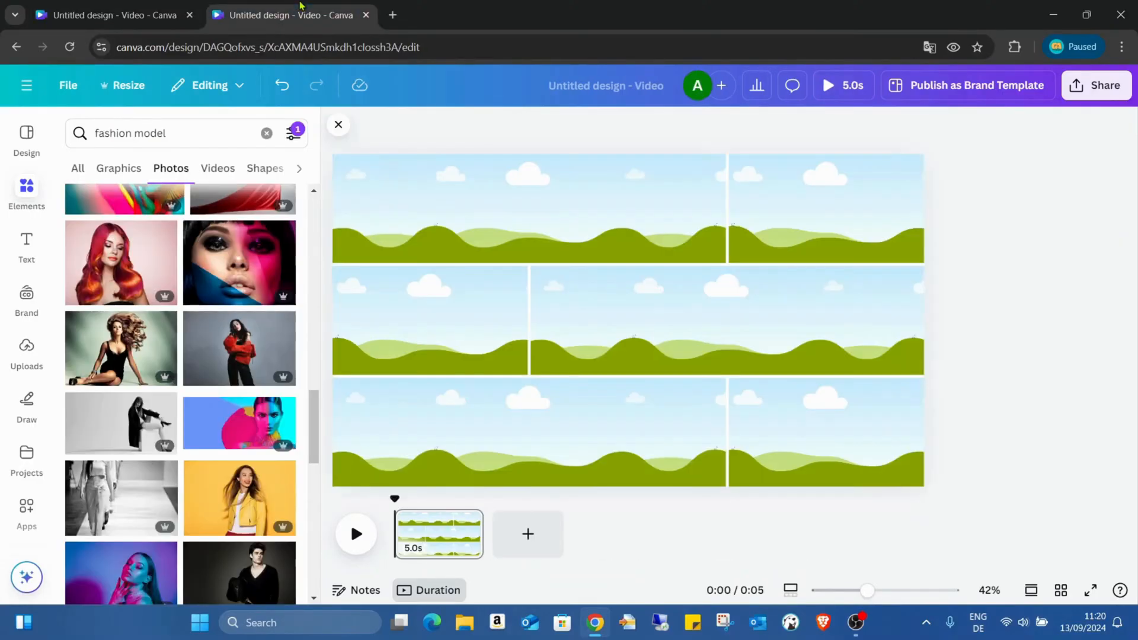
- Browse further through the horizontal fashion model photos for a full-body pose that can span the whole grid
scroll(237, 256, "down", 3)
scroll(237, 256, "down", 2)
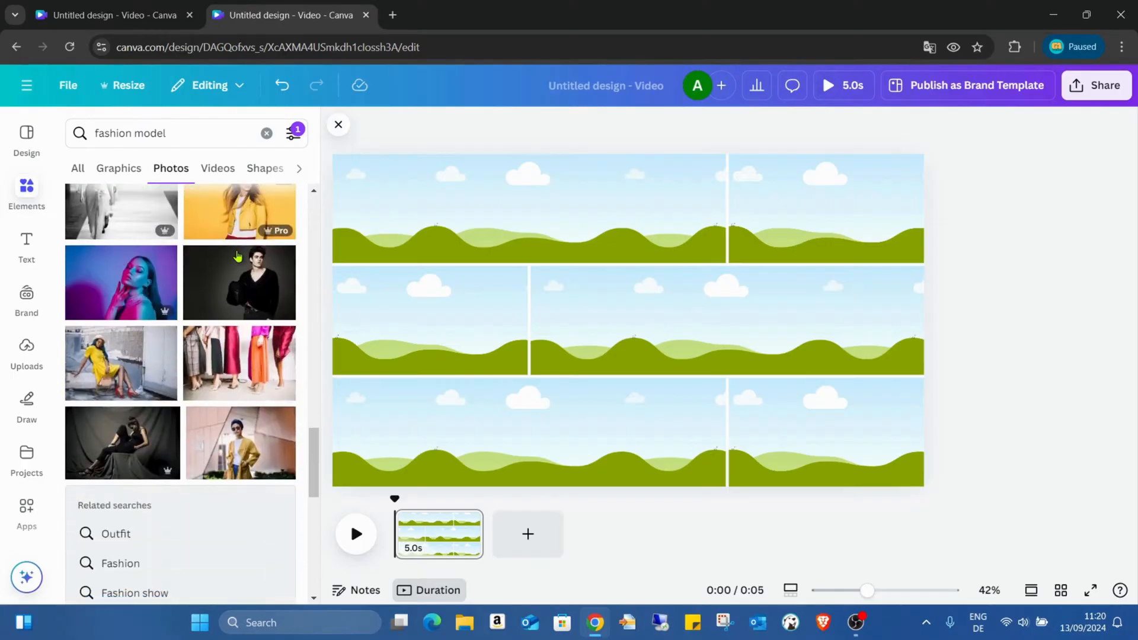
scroll(238, 249, "down", 5)
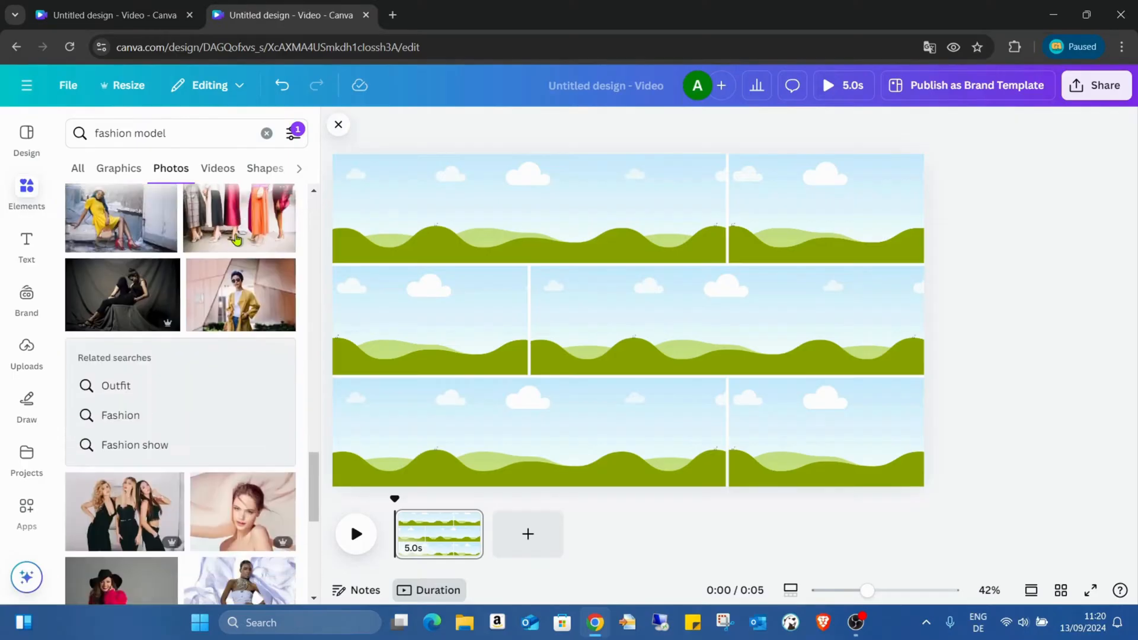
scroll(236, 239, "down", 1)
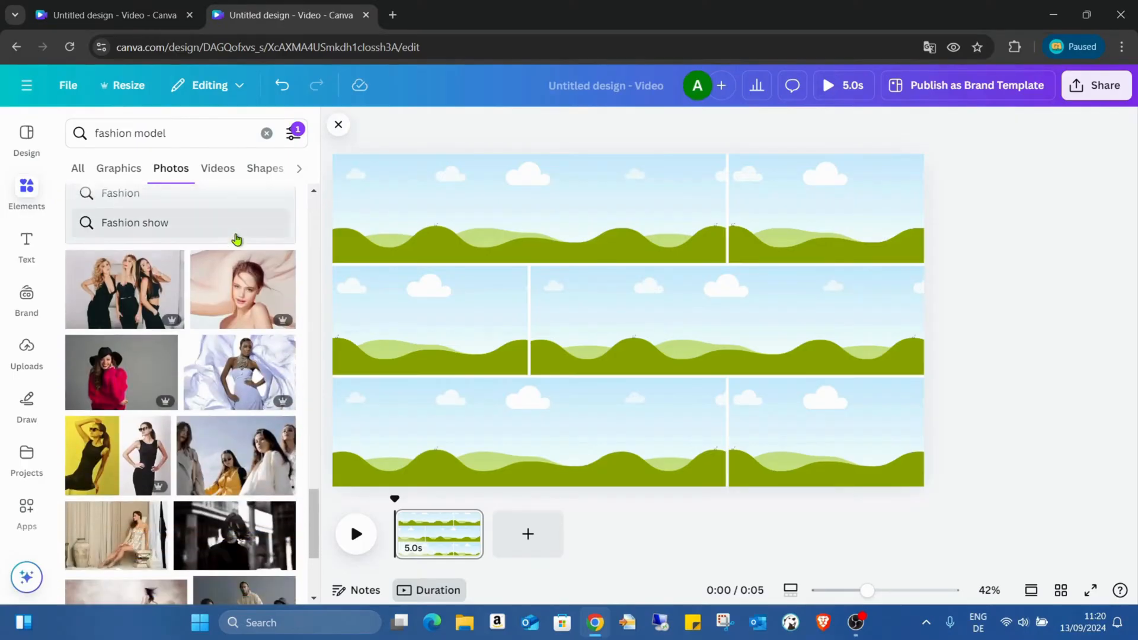
scroll(236, 239, "down", 4)
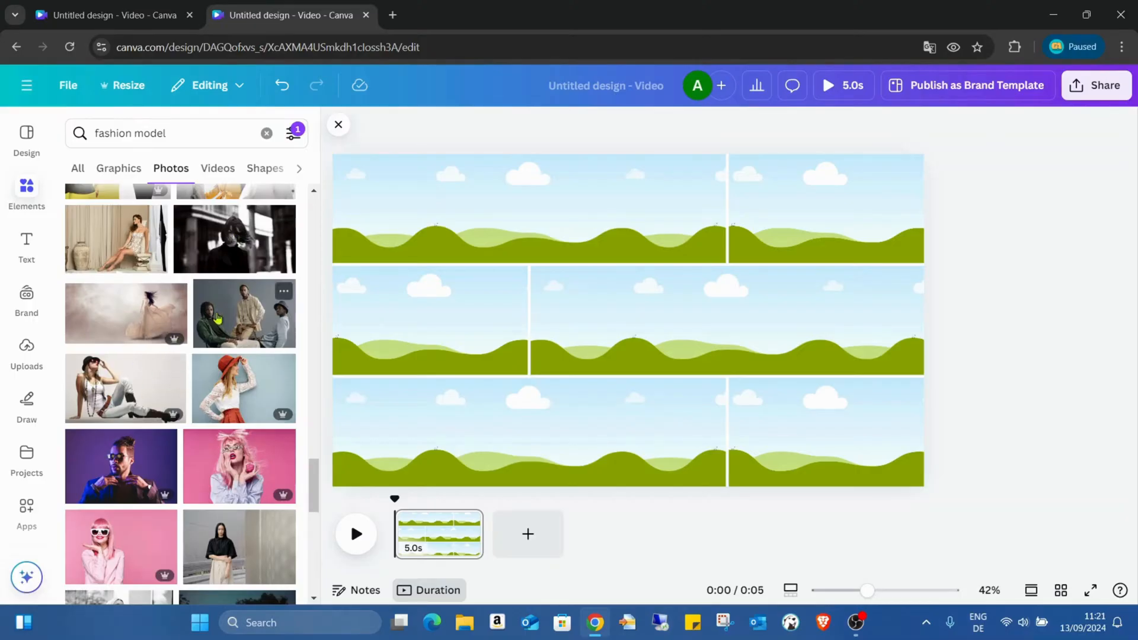
scroll(260, 220, "down", 5)
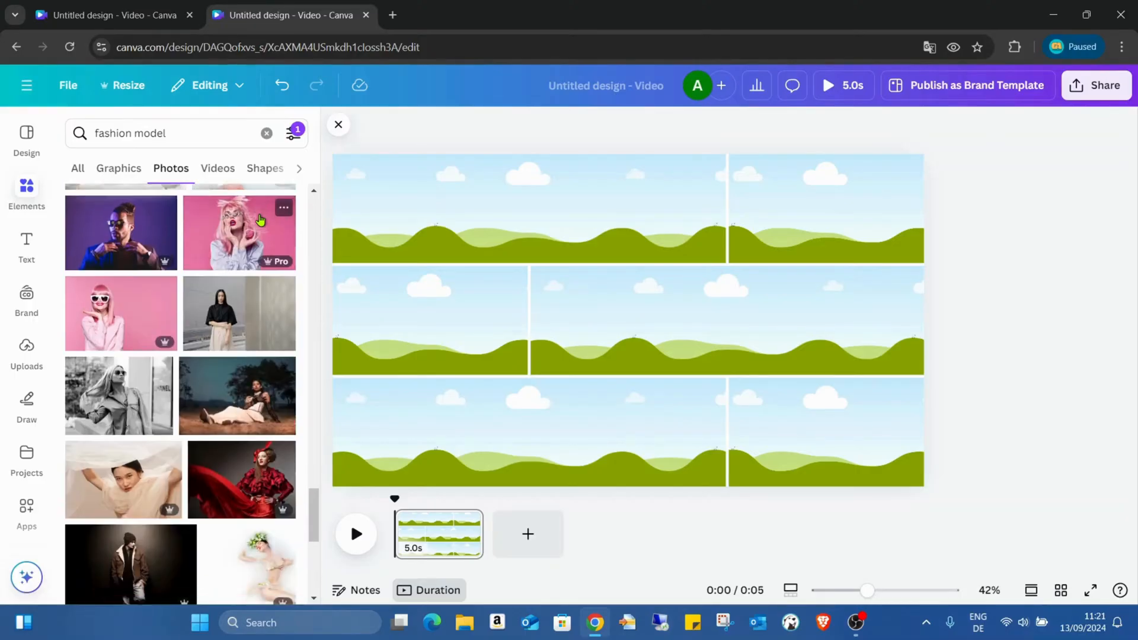
scroll(260, 220, "down", 2)
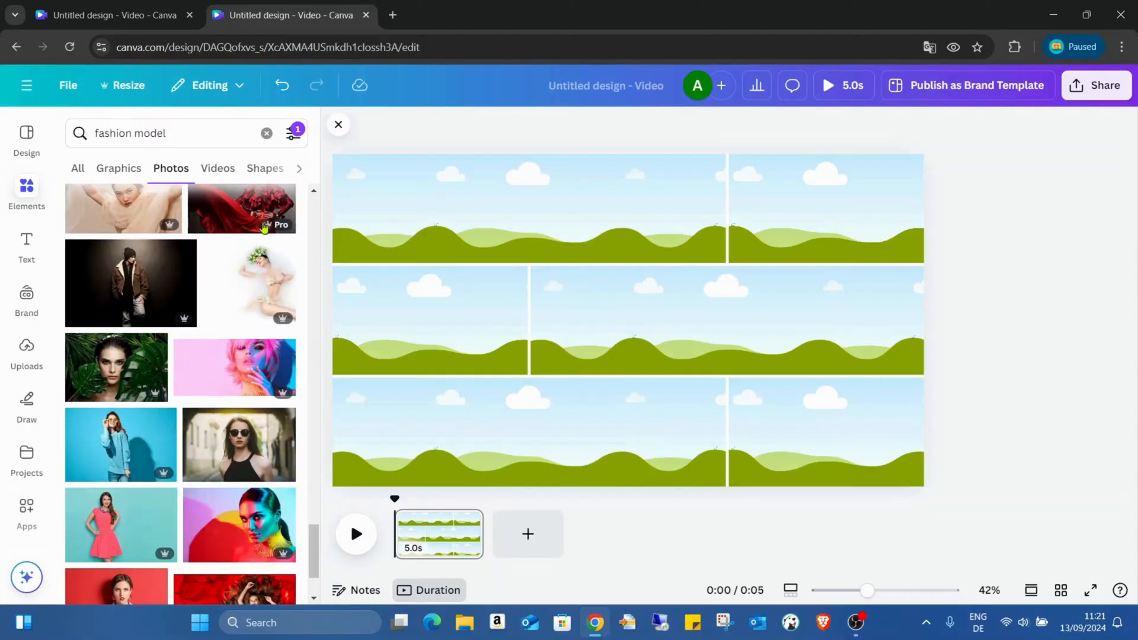
scroll(255, 229, "down", 3)
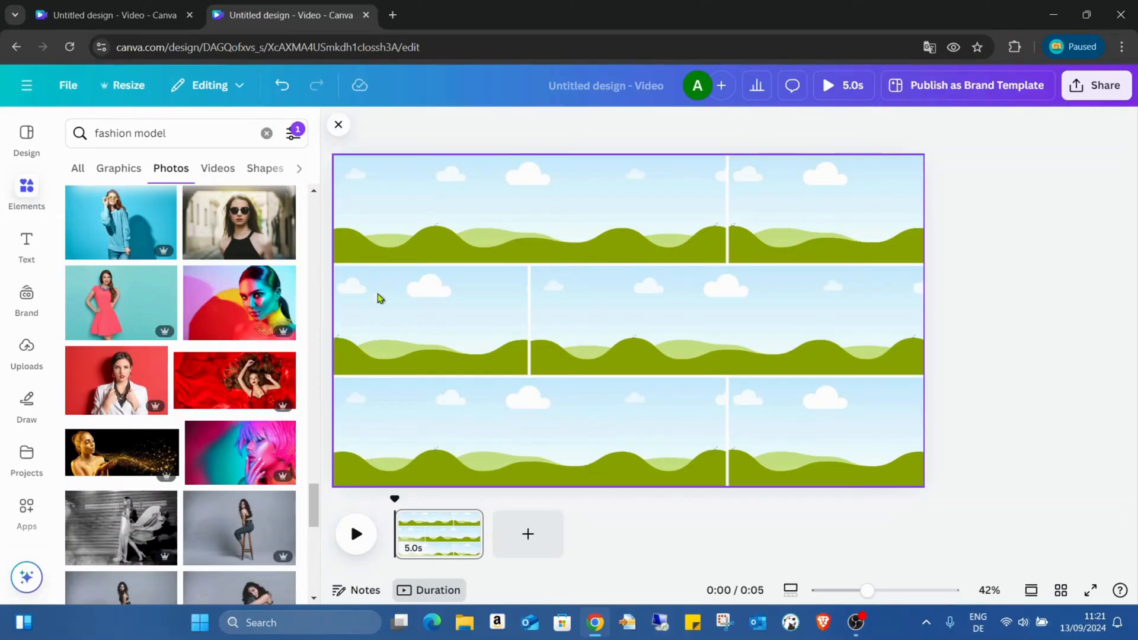
scroll(289, 329, "down", 5)
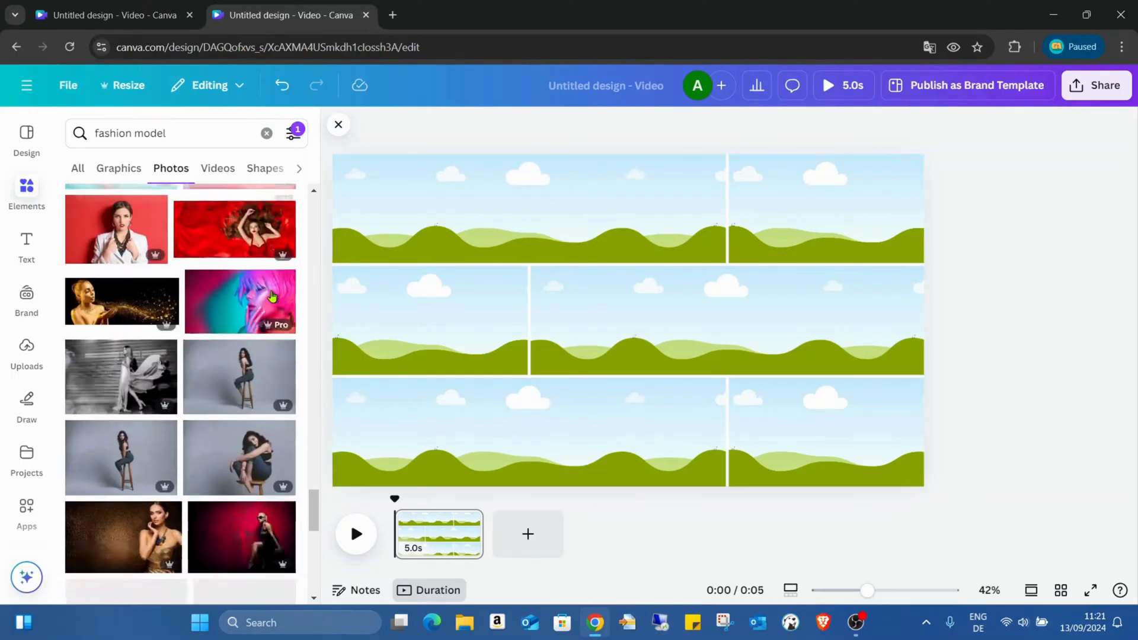
scroll(259, 274, "down", 8)
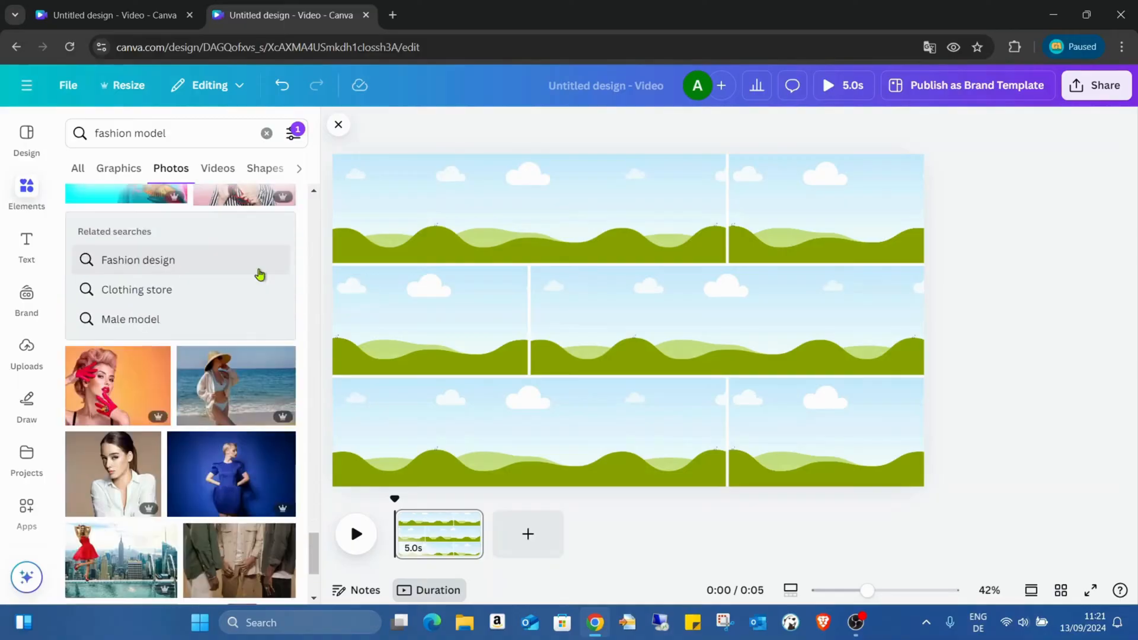
scroll(260, 274, "down", 5)
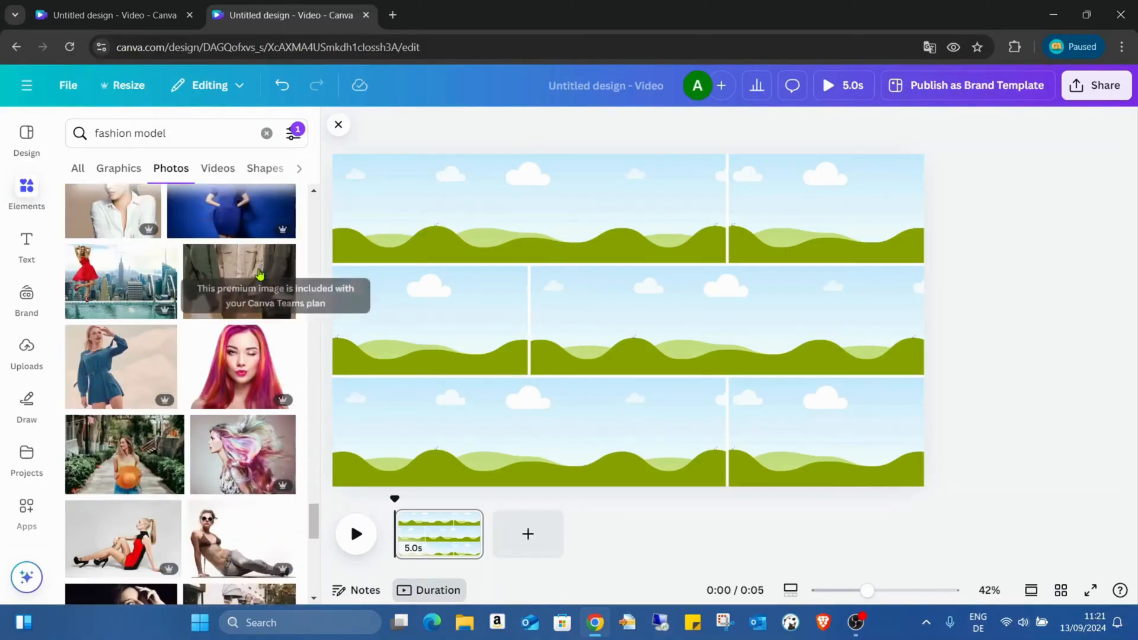
scroll(259, 274, "down", 3)
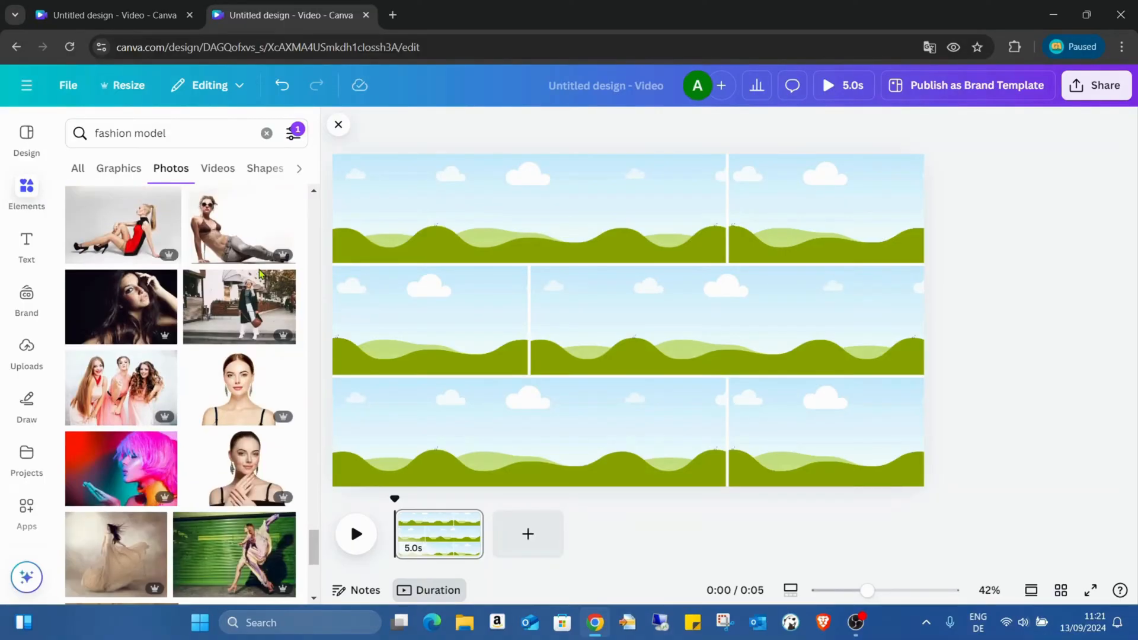
- Add the photo of the seated blonde model in the red and black dress to both cells of the grid's top row
scroll(259, 274, "up", 1)
left_click(121, 302)
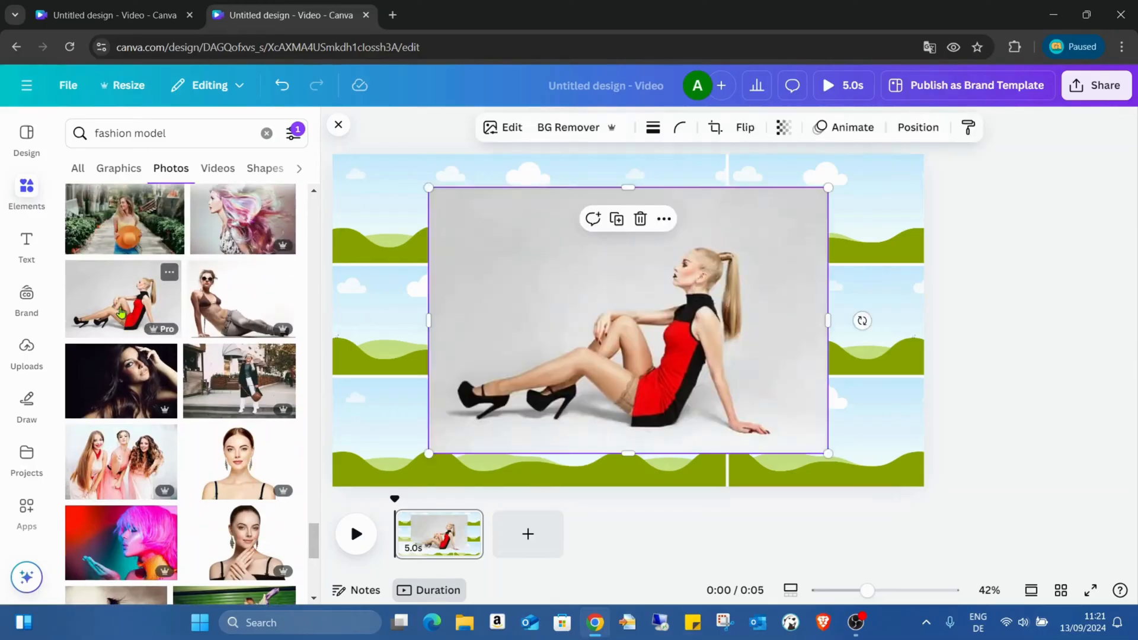
left_click_drag(630, 291, 411, 220)
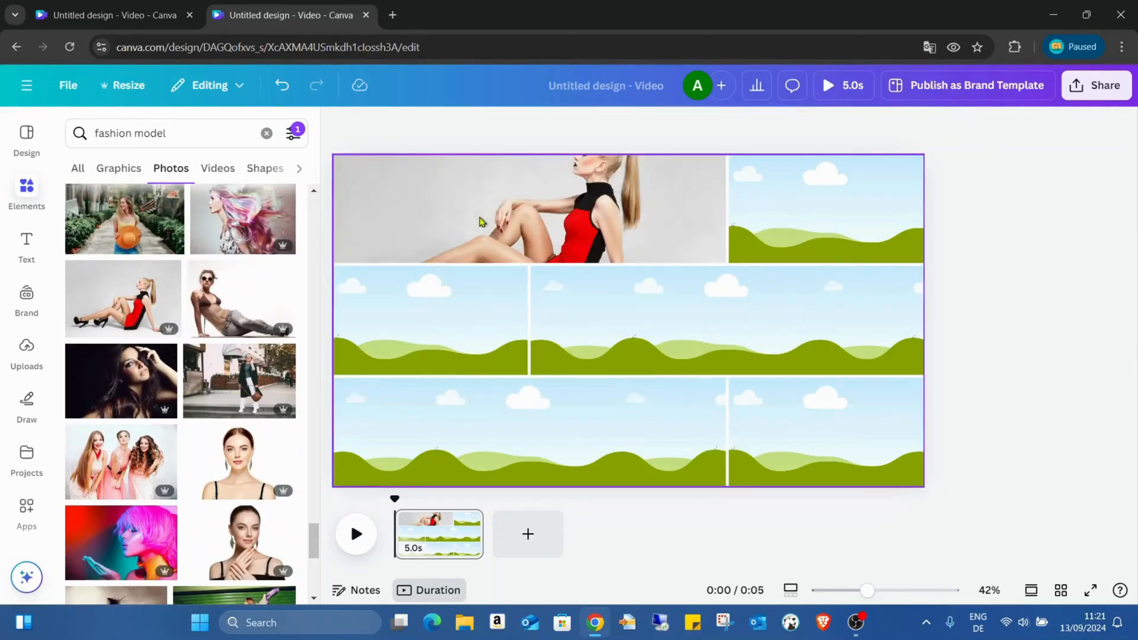
left_click(139, 322)
left_click_drag(765, 242, 830, 213)
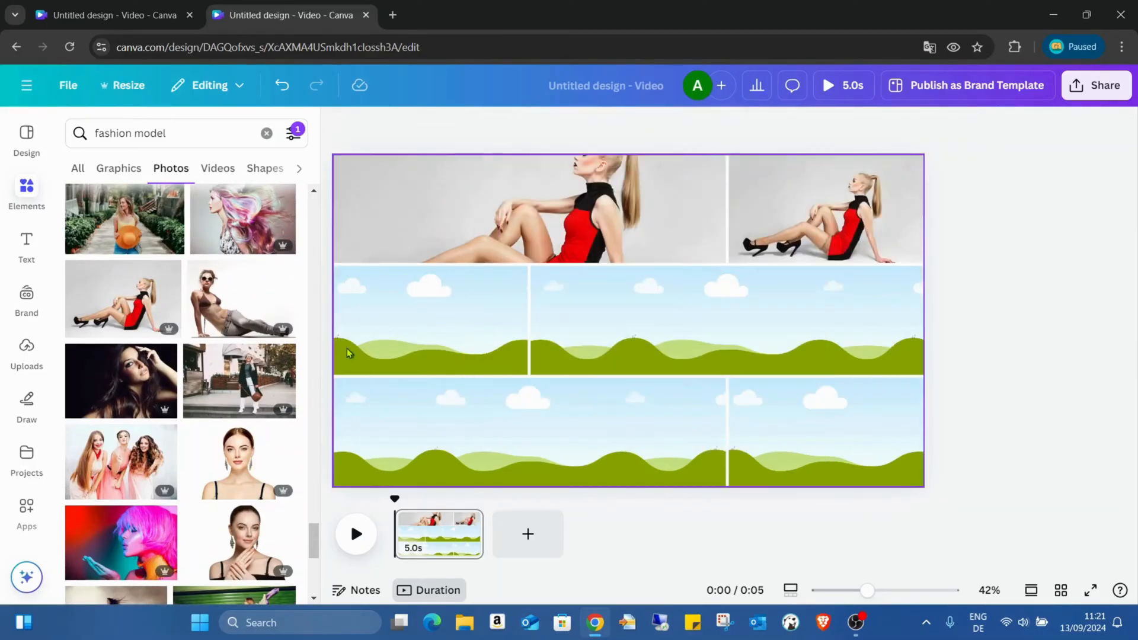
- Fill both cells of the grid's middle row with the same seated model photo
left_click(152, 317)
left_click_drag(552, 305, 436, 320)
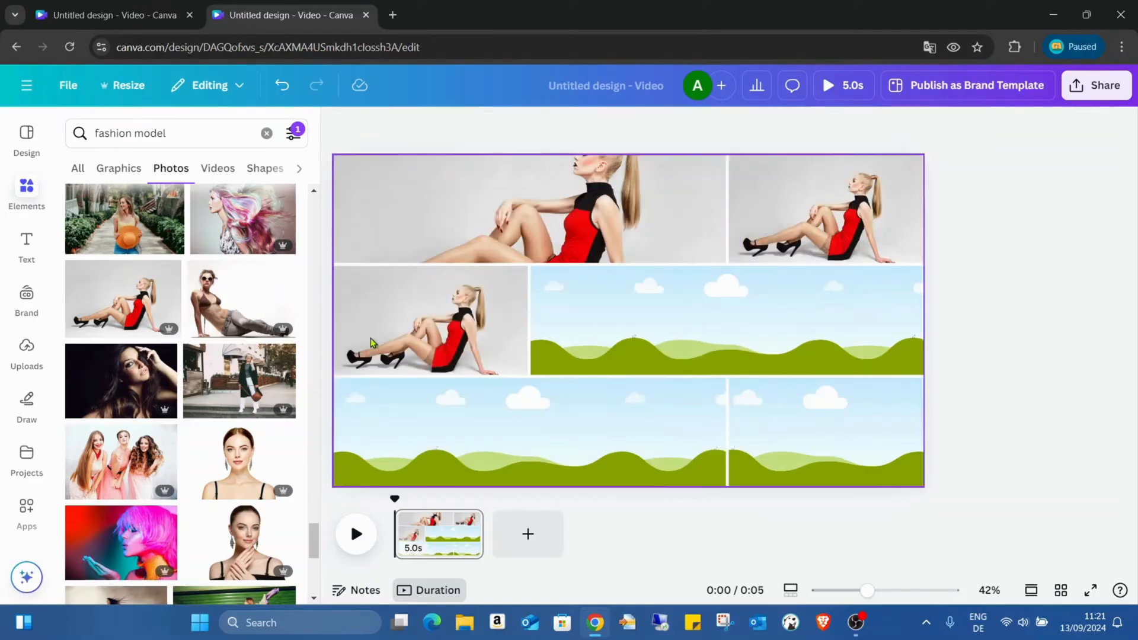
left_click(154, 319)
left_click_drag(572, 326, 629, 341)
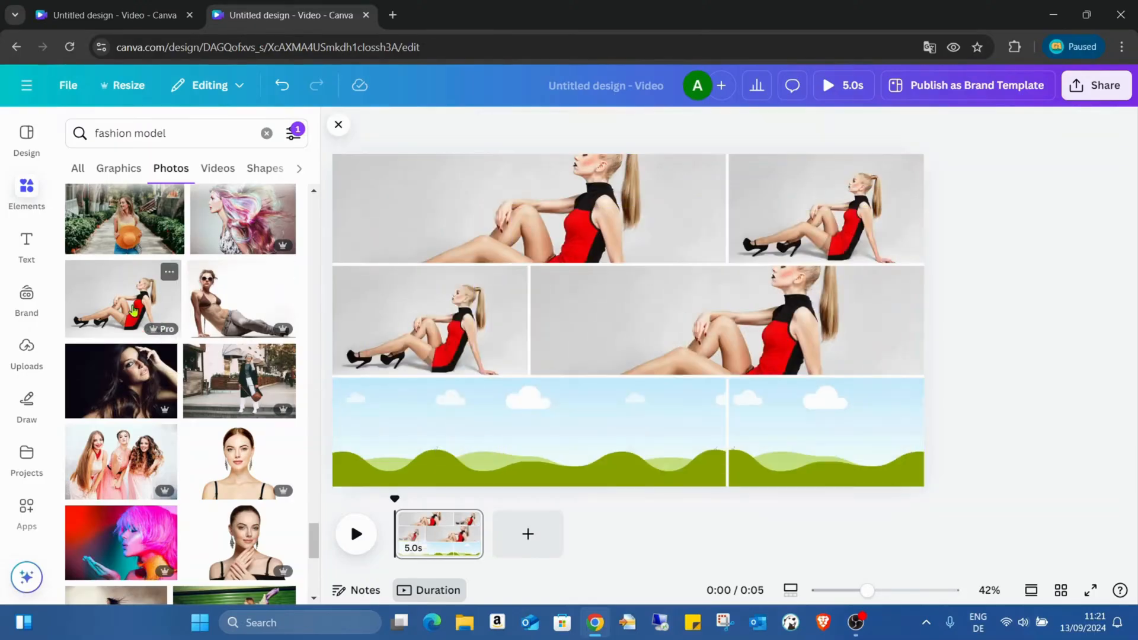
- Fill both cells of the grid's bottom row with the same seated model photo and close the elements search
left_click(169, 270)
left_click_drag(770, 332, 665, 433)
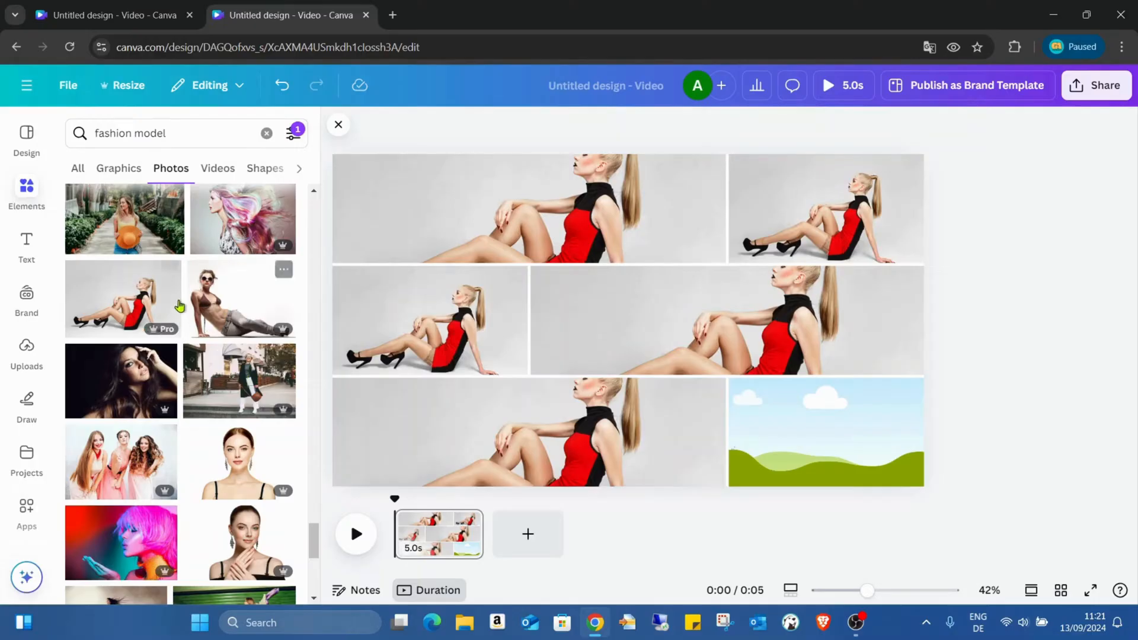
left_click(169, 273)
left_click_drag(821, 350, 838, 451)
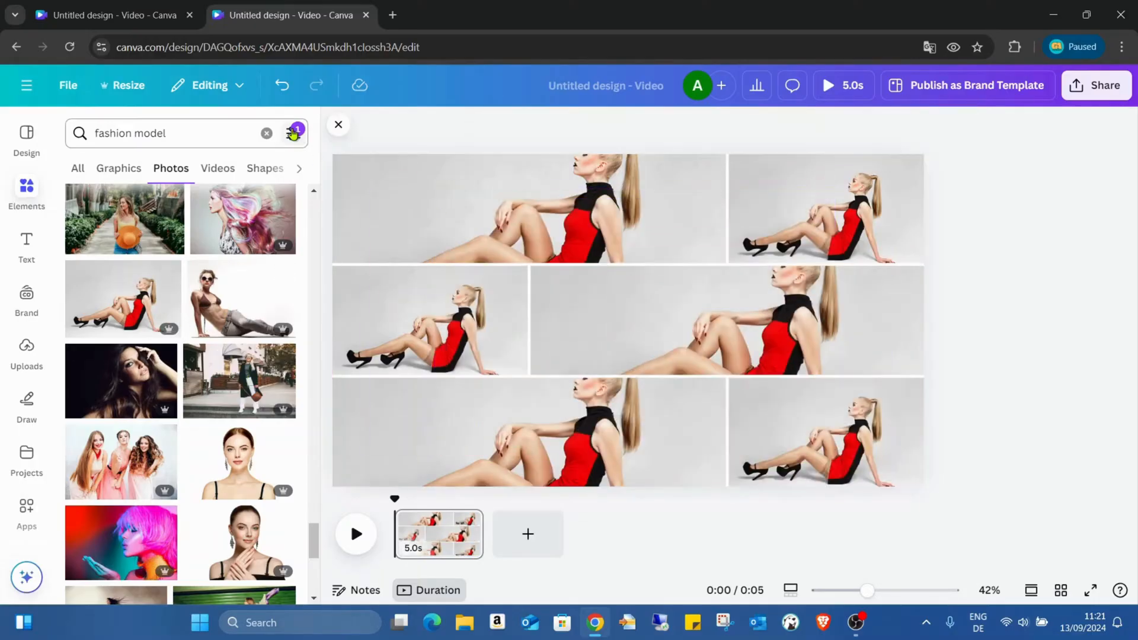
left_click(346, 123)
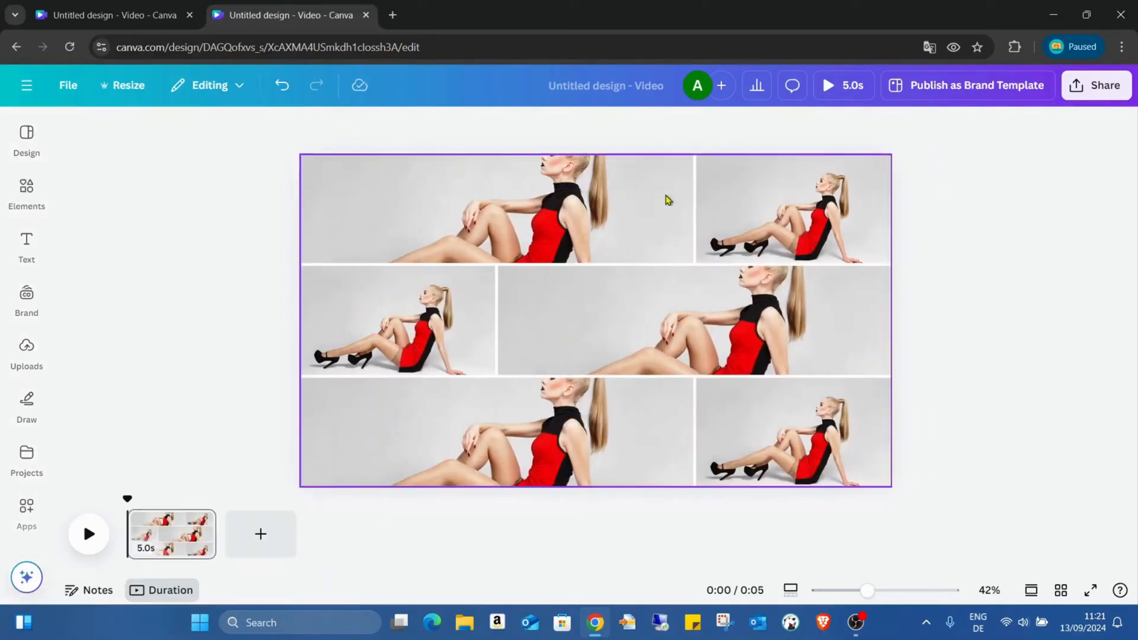
- Crop the wide top-row cell's photo, enlarging it to the full page width with its lower edge on the page's bottom edge
left_click_drag(867, 590, 858, 593)
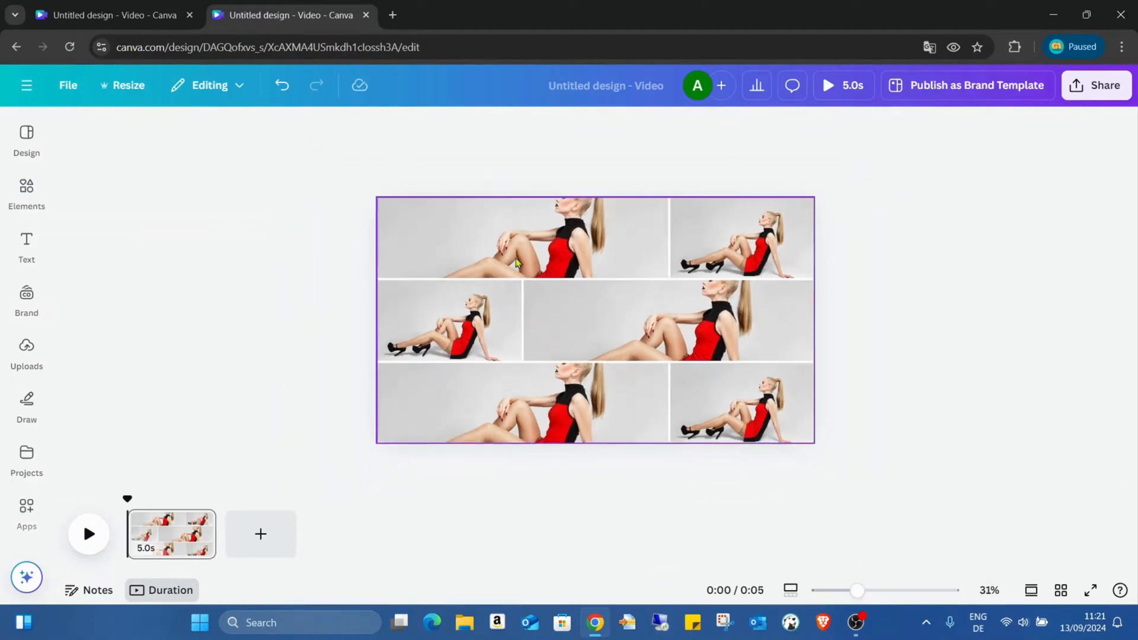
left_click(598, 236)
double_click(612, 264)
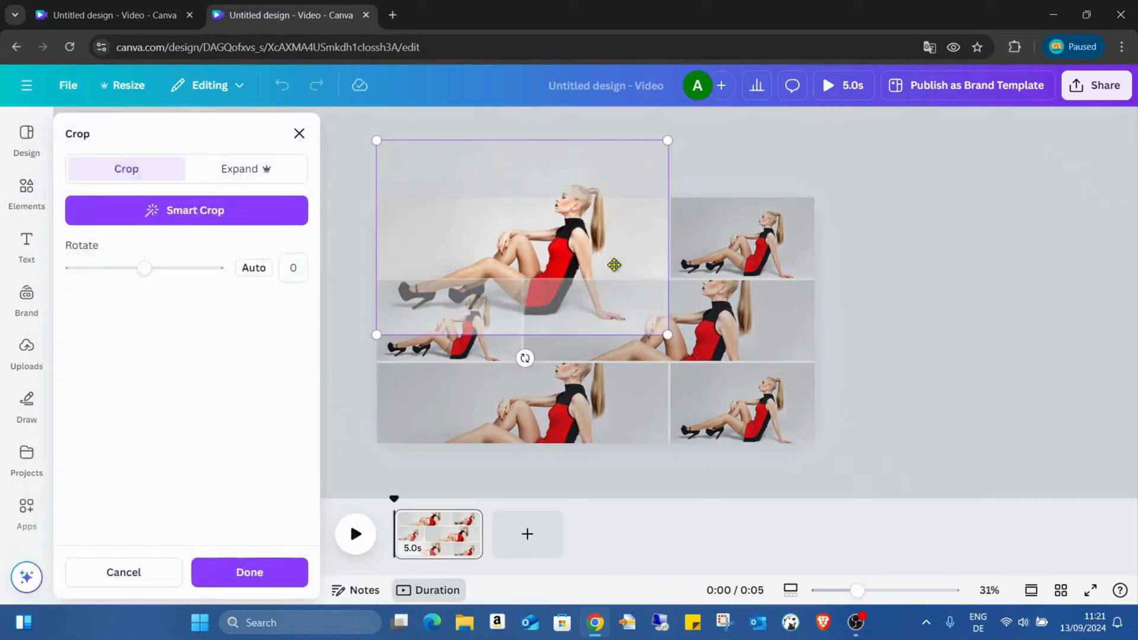
left_click_drag(545, 227, 537, 303)
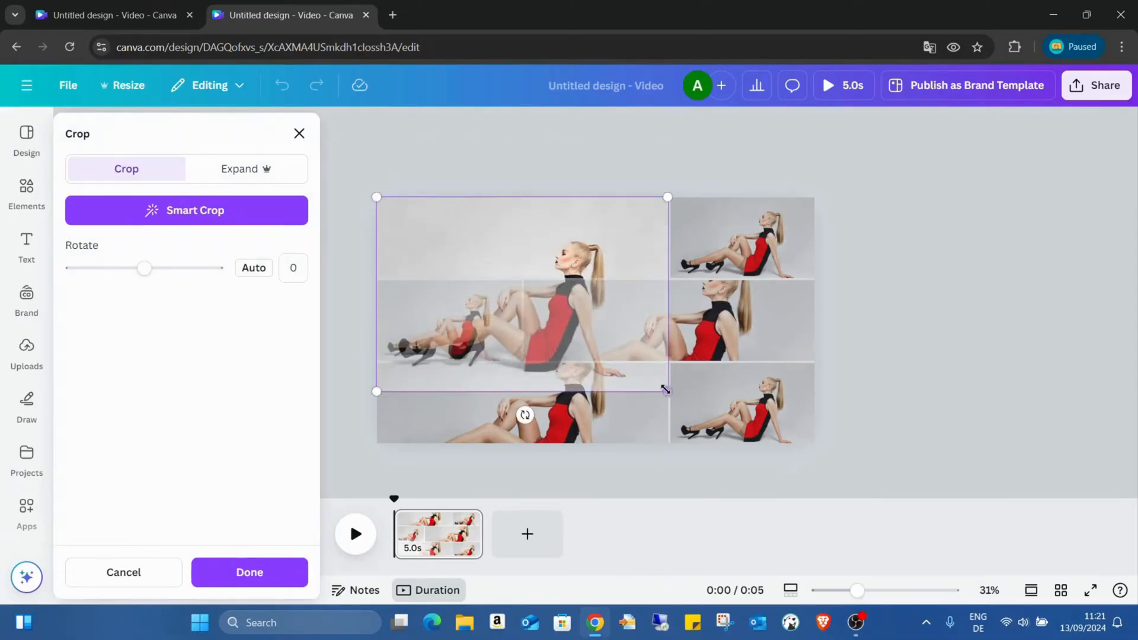
left_click_drag(668, 392, 823, 486)
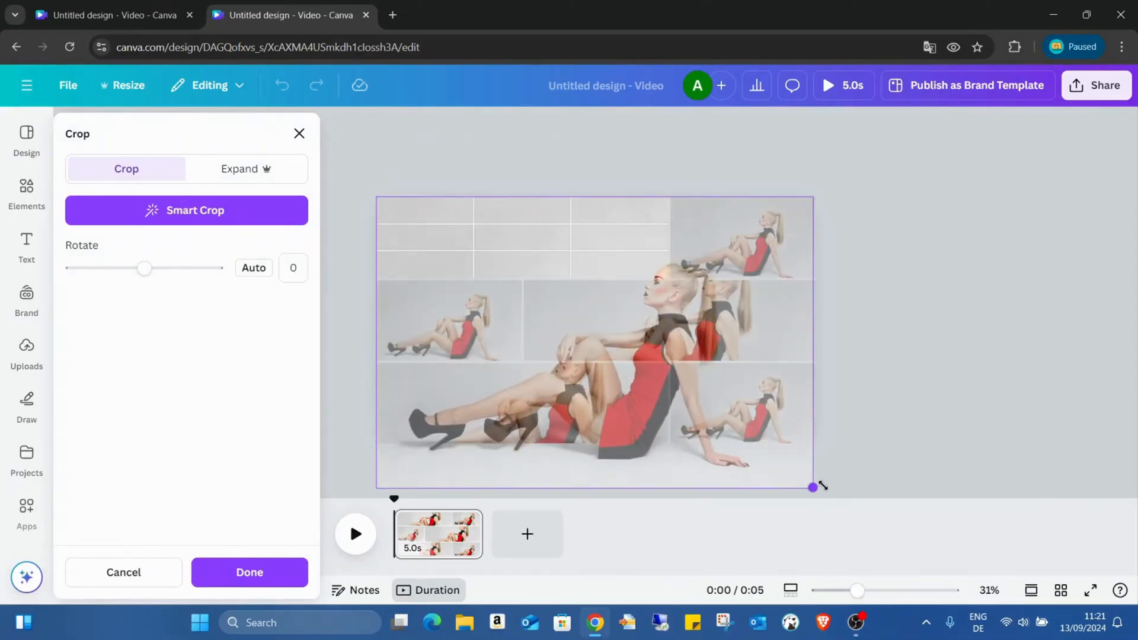
left_click_drag(714, 422, 728, 369)
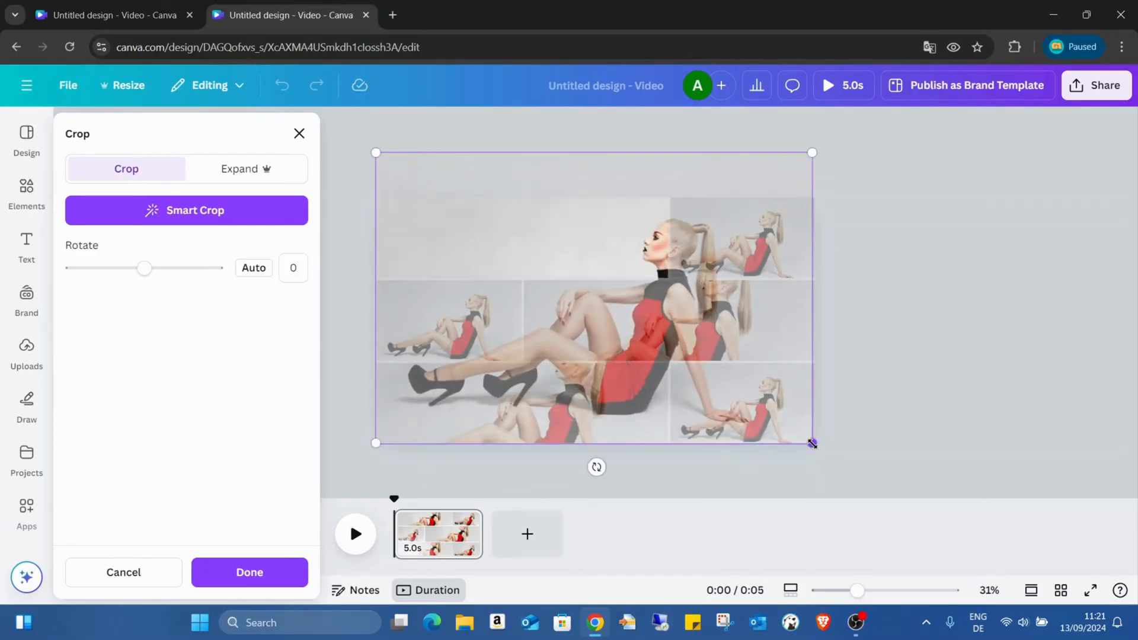
left_click_drag(813, 444, 816, 445)
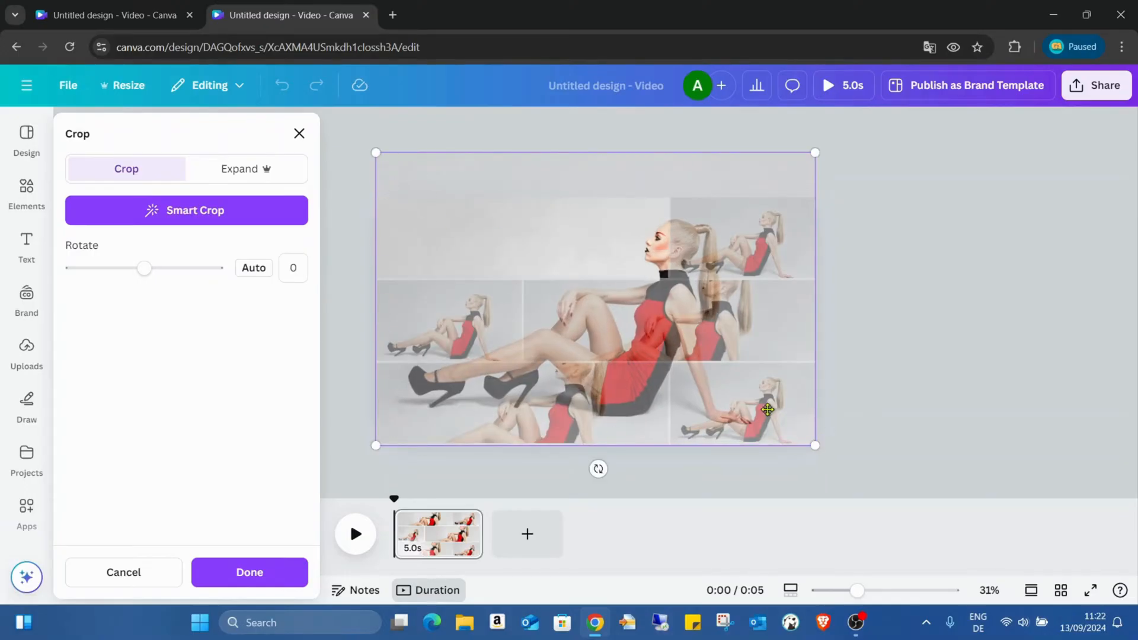
left_click_drag(771, 405, 772, 401)
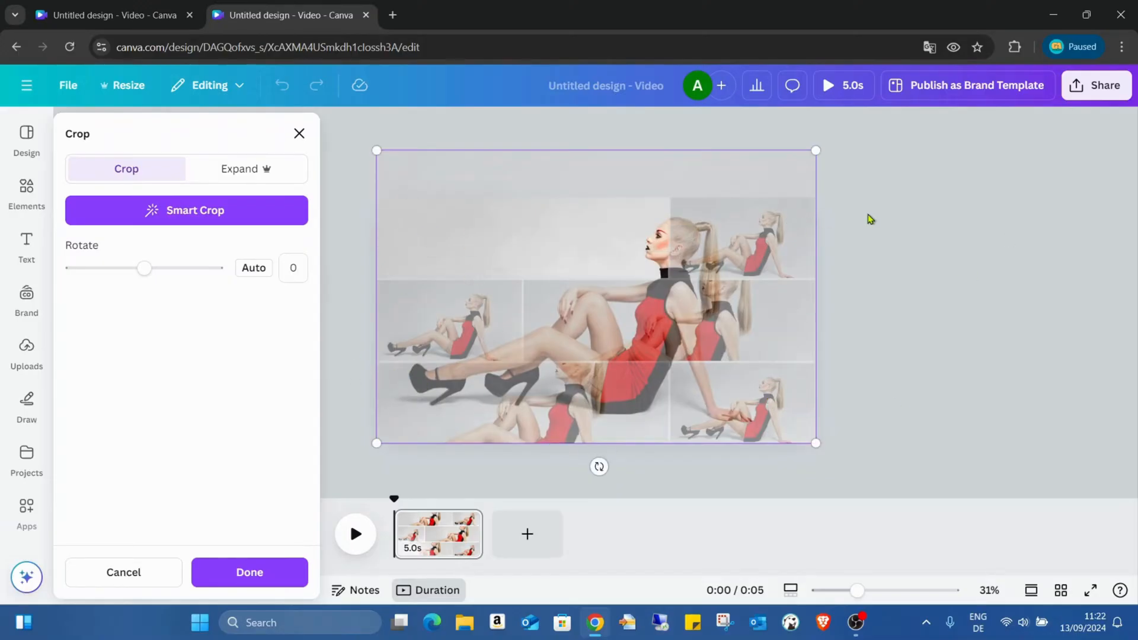
left_click(264, 570)
- Crop the narrow top-row cell's photo, scaling it to the full page width so it continues the picture in the wide cell beside it
double_click(713, 221)
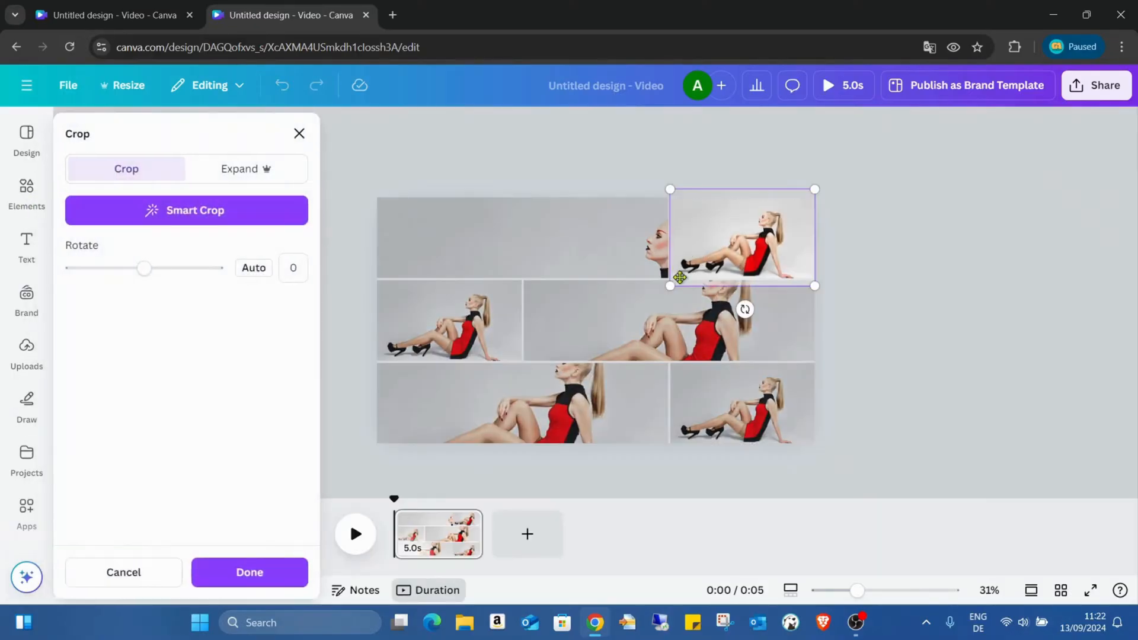
left_click_drag(664, 286, 436, 453)
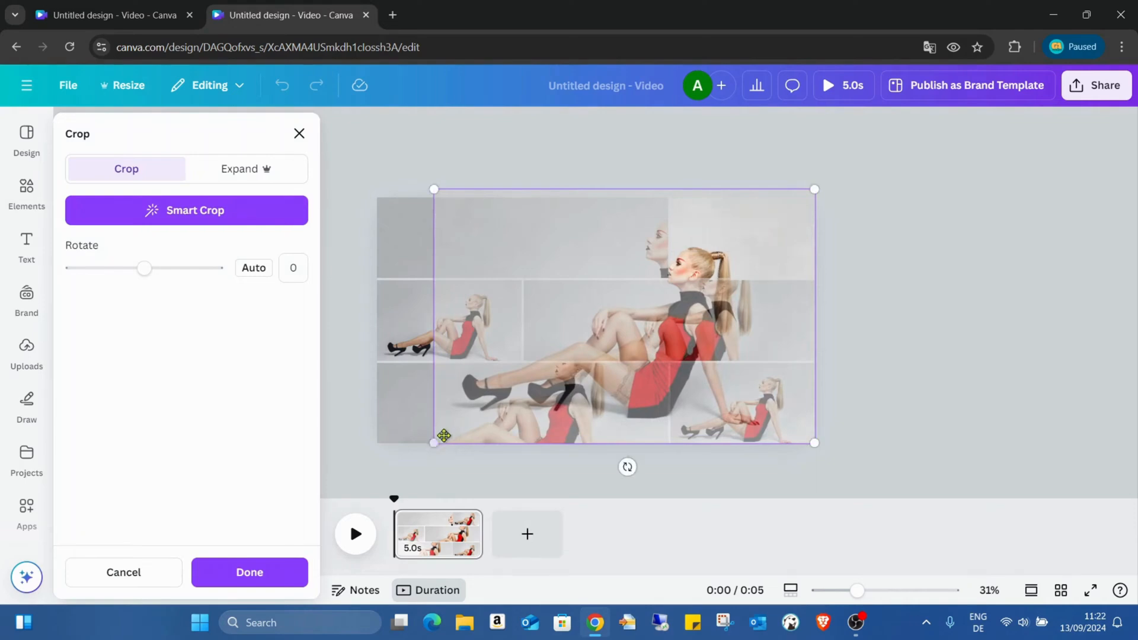
left_click_drag(434, 190, 376, 150)
left_click(249, 572)
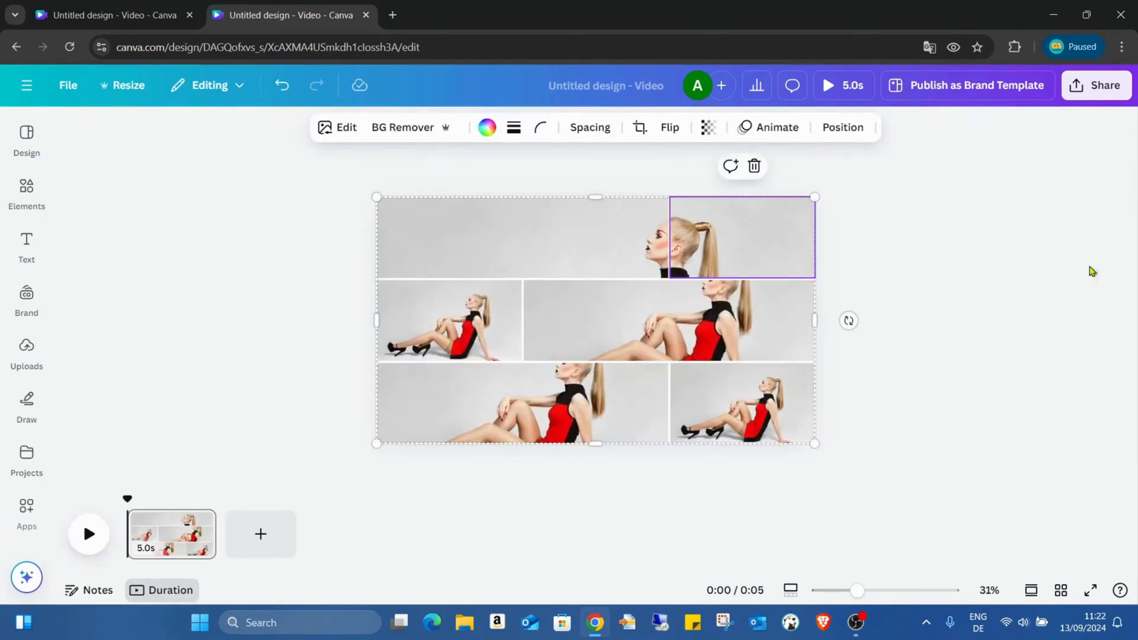
- Crop the narrow middle-row cell's photo, scaling it to the full page width and aligning it with the page's bottom edge
double_click(461, 323)
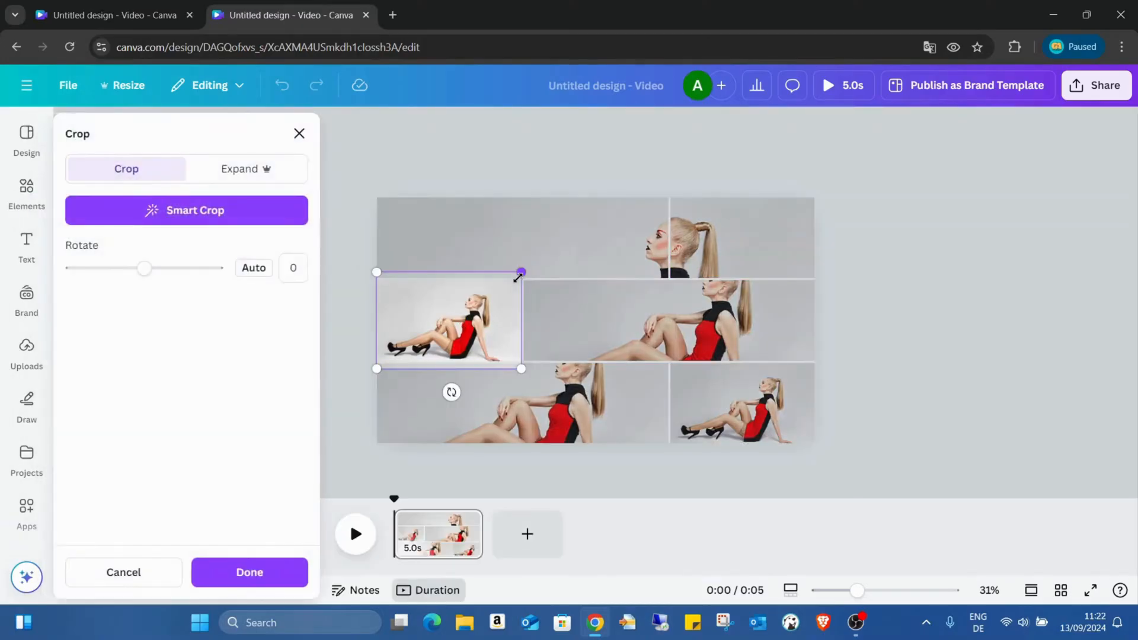
left_click_drag(522, 368, 634, 442)
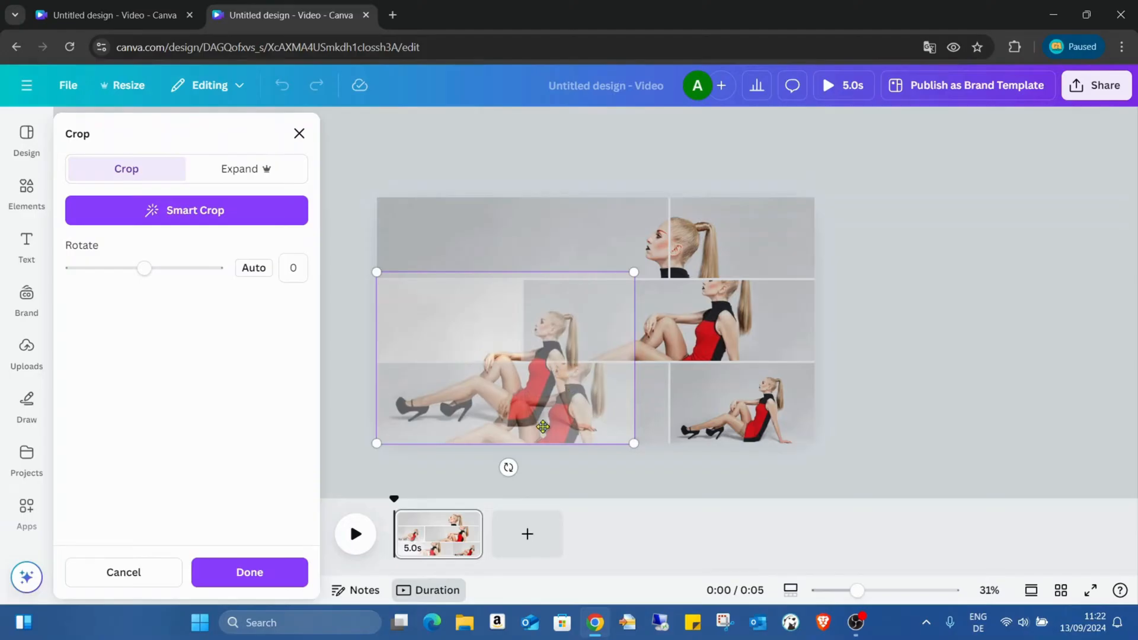
left_click_drag(632, 273, 818, 155)
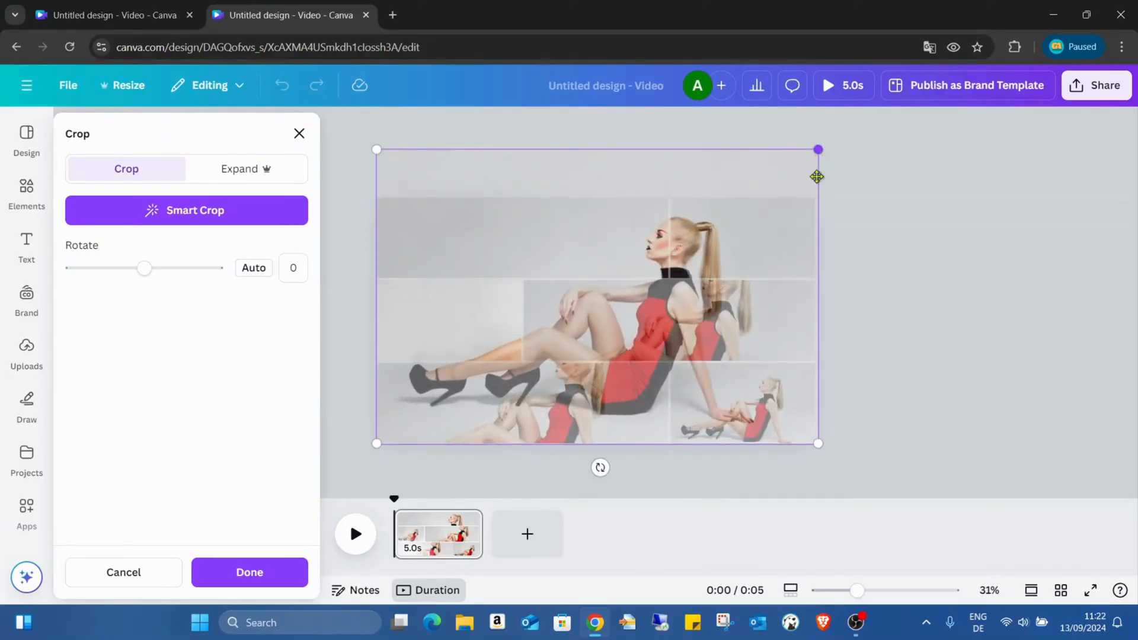
left_click(249, 572)
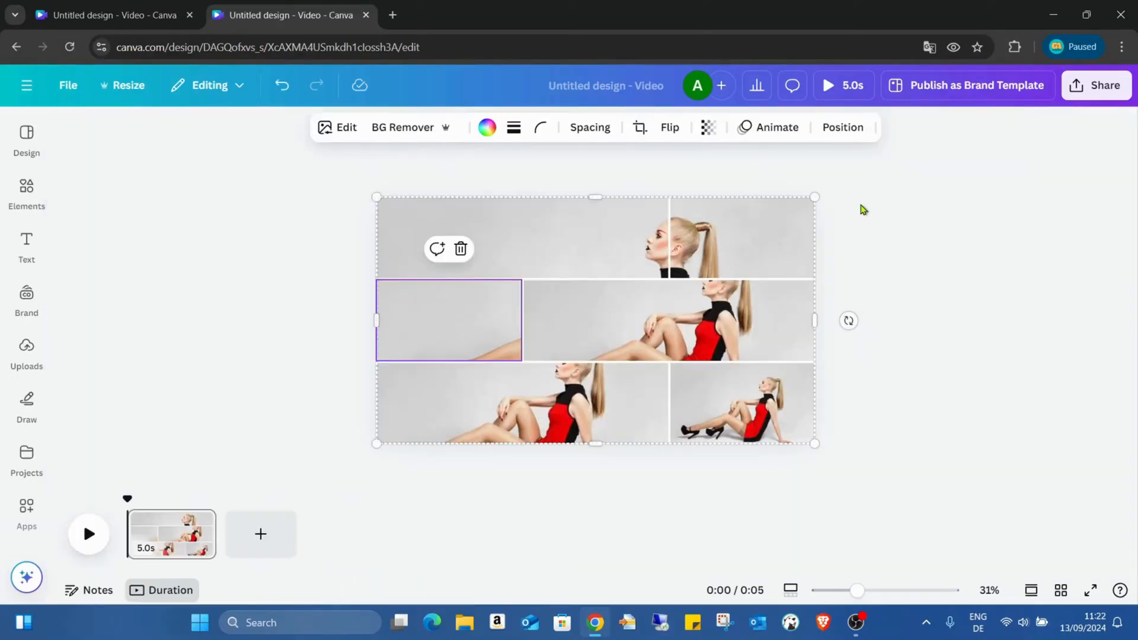
- Crop the wide middle-row cell's photo, scaling it to the full page width with its lower edge on the page's bottom edge
left_click(725, 315)
double_click(720, 323)
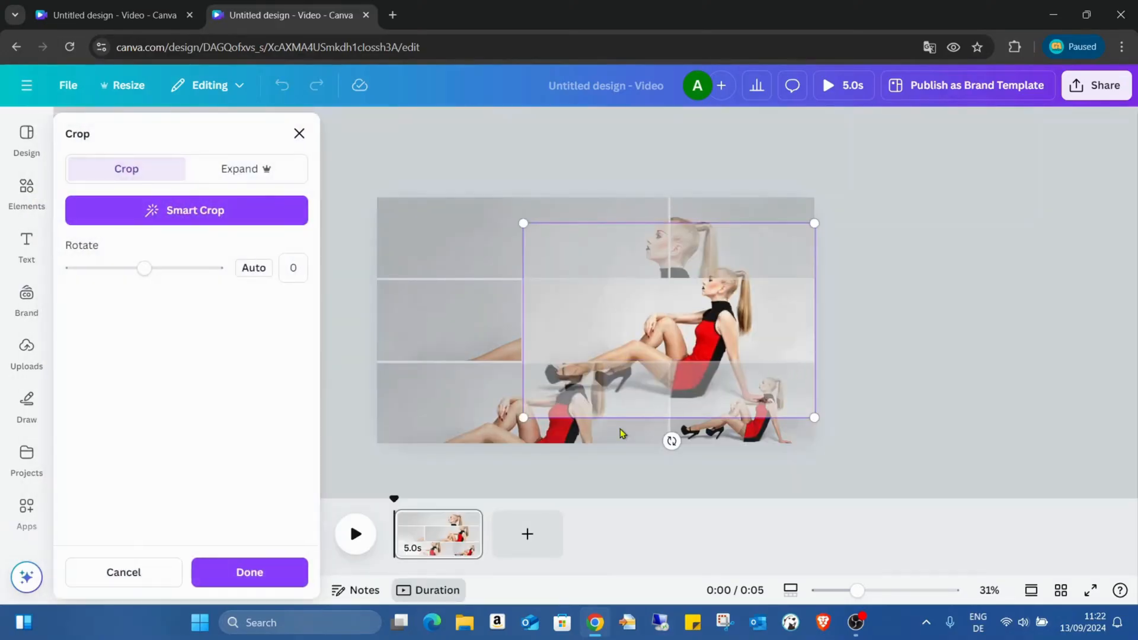
left_click_drag(525, 418, 485, 442)
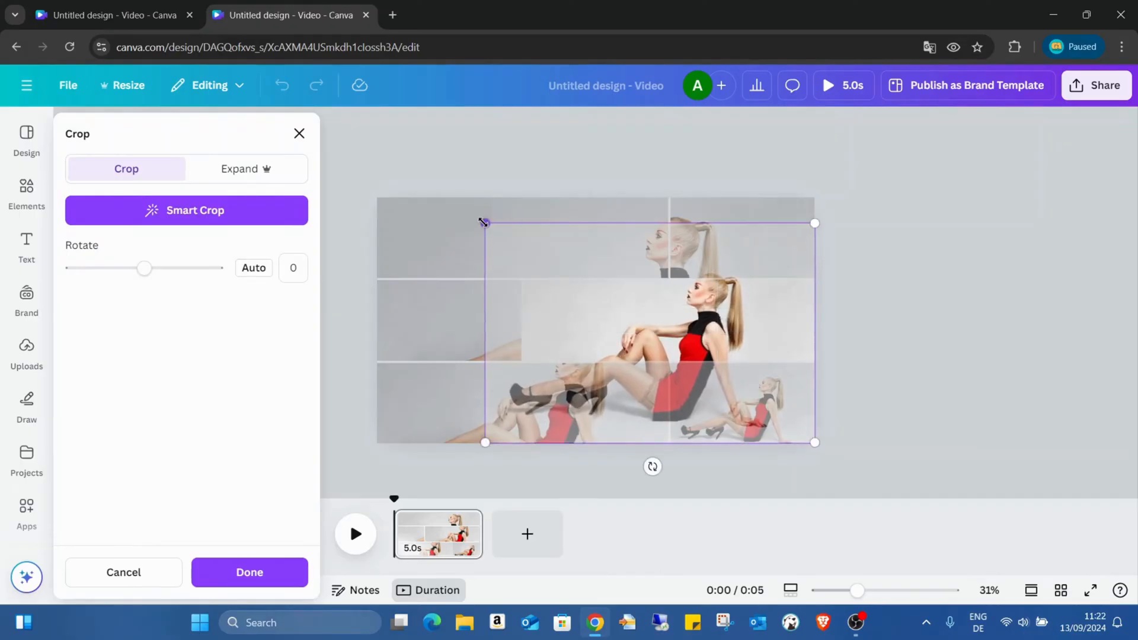
left_click_drag(484, 223, 359, 177)
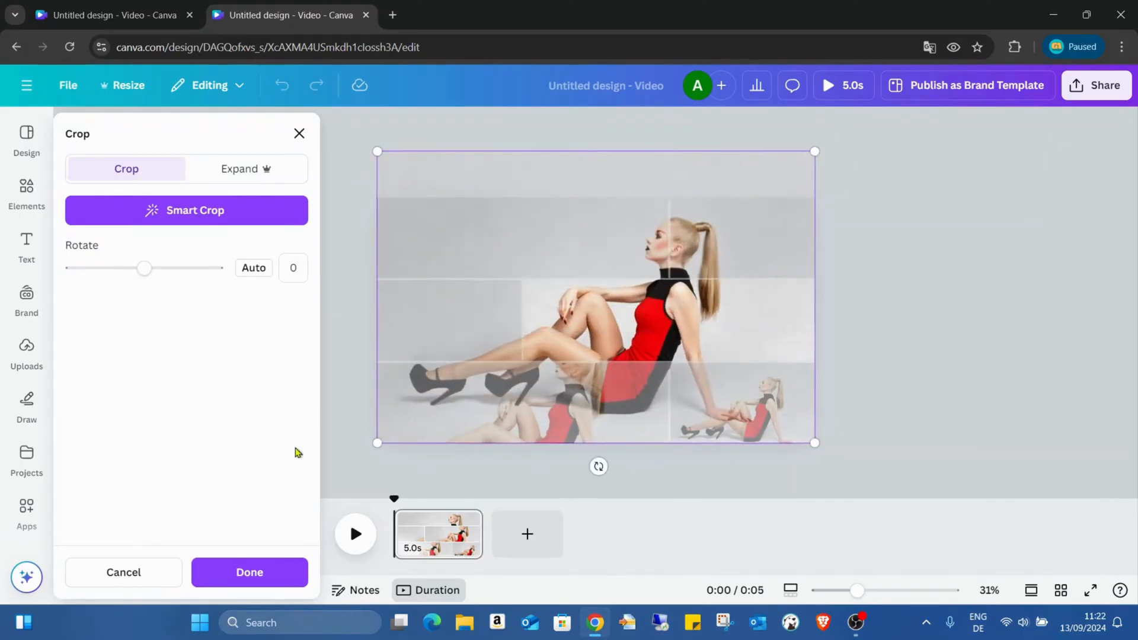
left_click(250, 572)
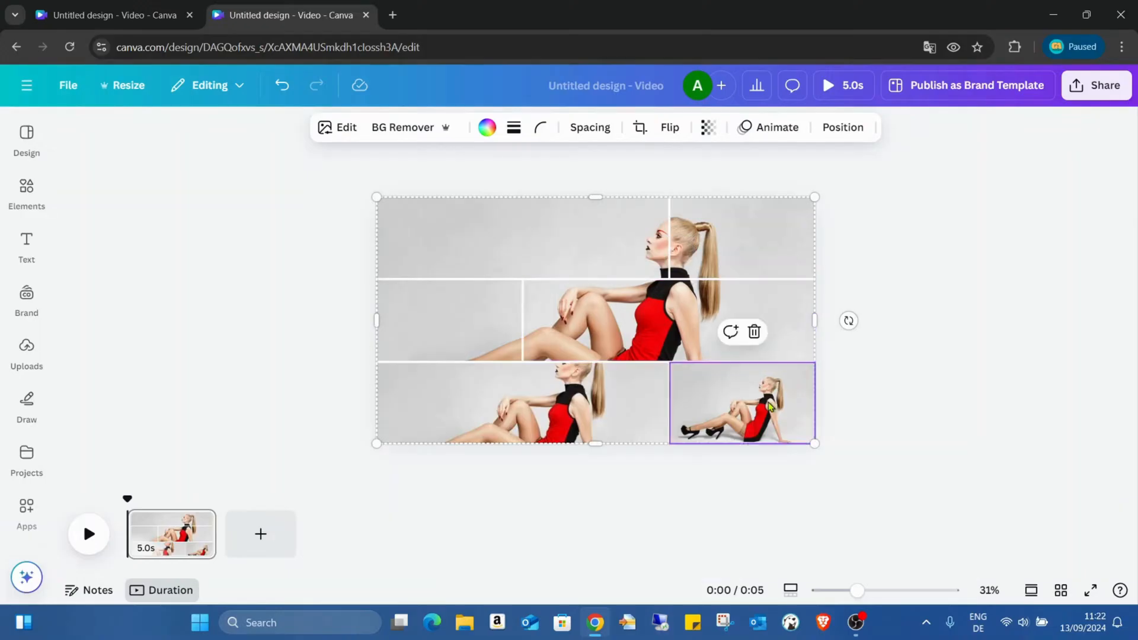
- Crop the narrow bottom-row cell's photo, aligning it with the page's bottom edge and enlarging it to the full page width
double_click(769, 406)
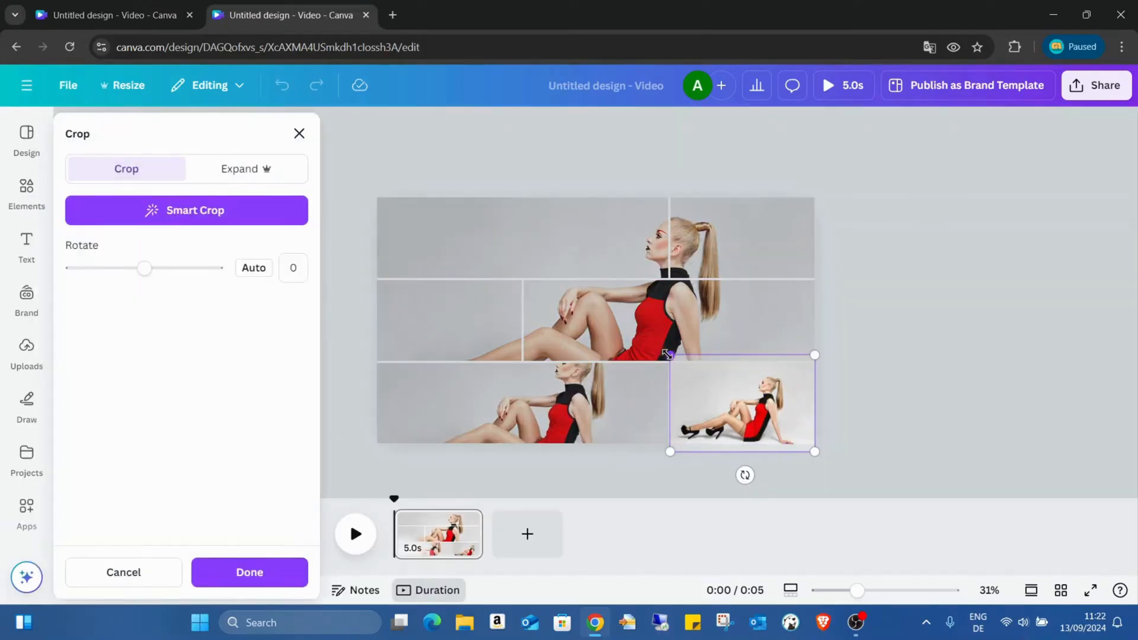
left_click_drag(668, 354, 532, 263)
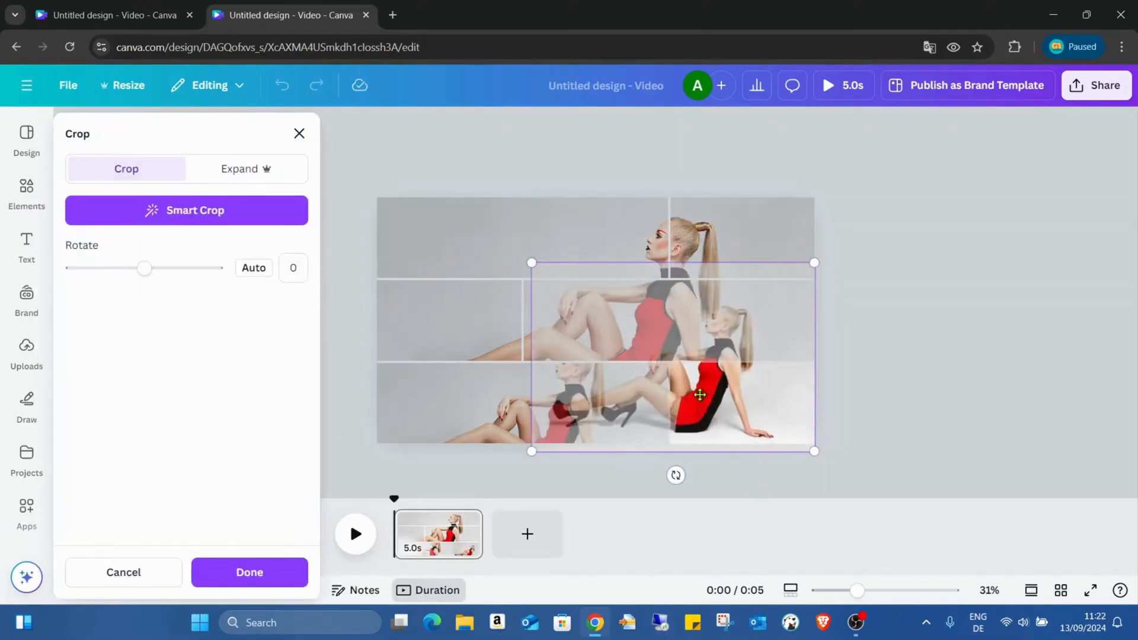
left_click_drag(700, 395, 700, 387)
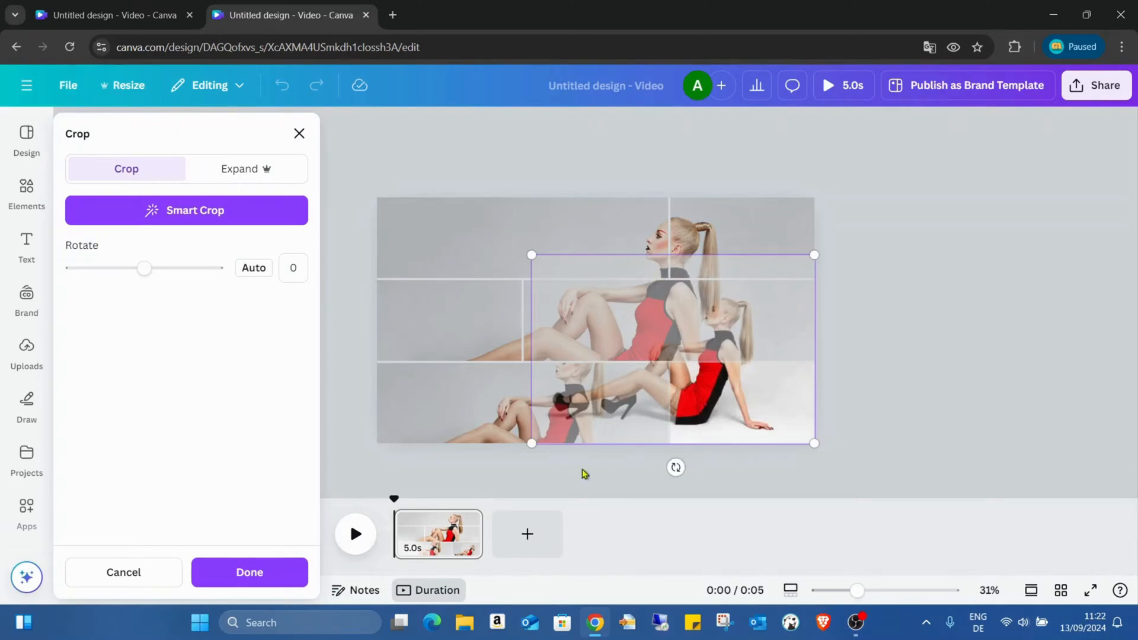
left_click_drag(533, 256, 378, 158)
left_click(264, 576)
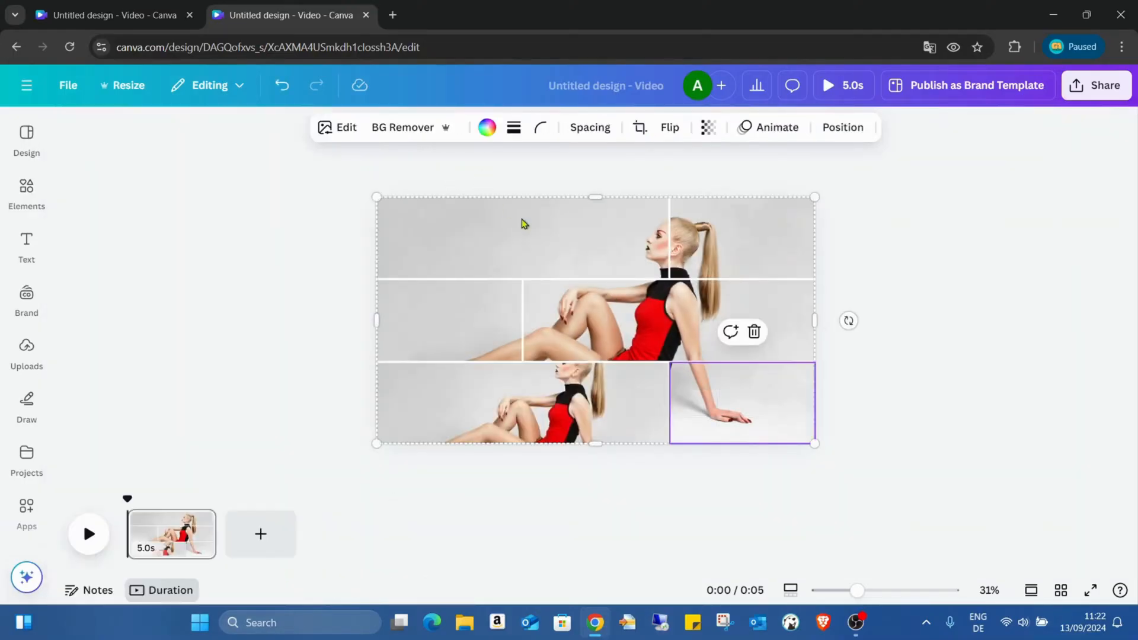
- Crop the wide bottom-row cell's photo, moving it up to the page's bottom edge and scaling it to the full page width
left_click(556, 405)
double_click(555, 402)
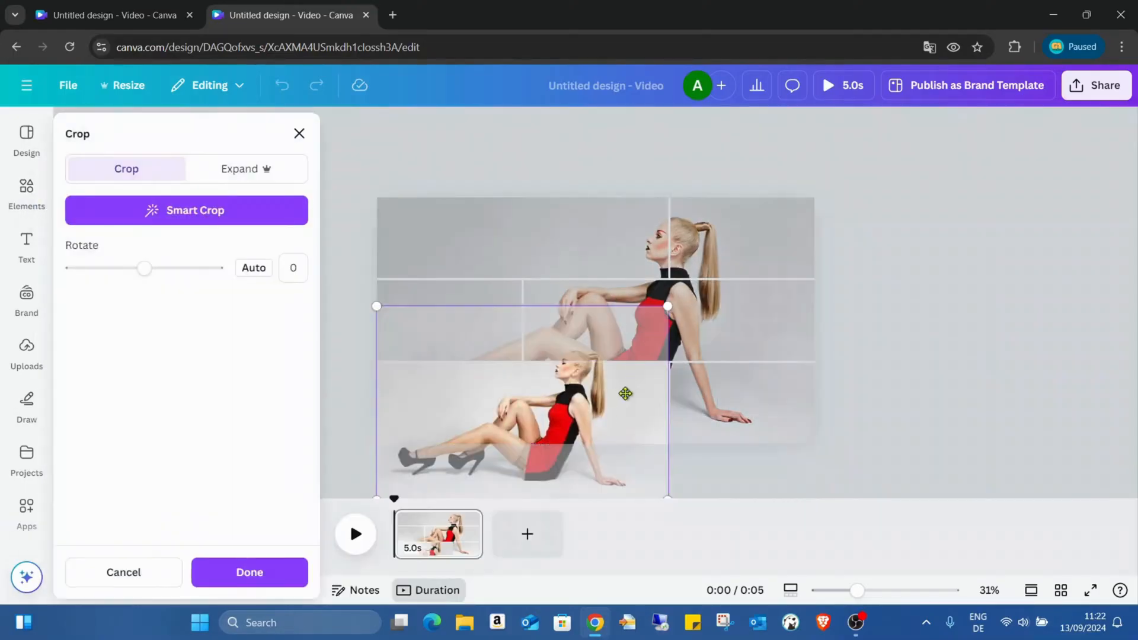
left_click_drag(623, 395, 622, 326)
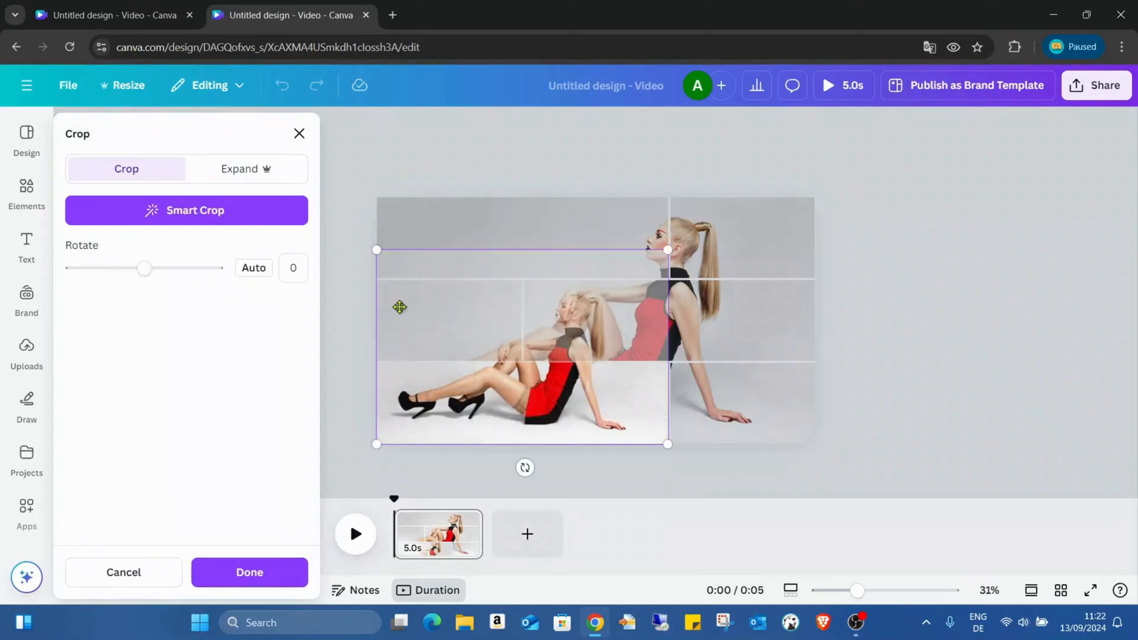
left_click_drag(402, 307, 420, 306)
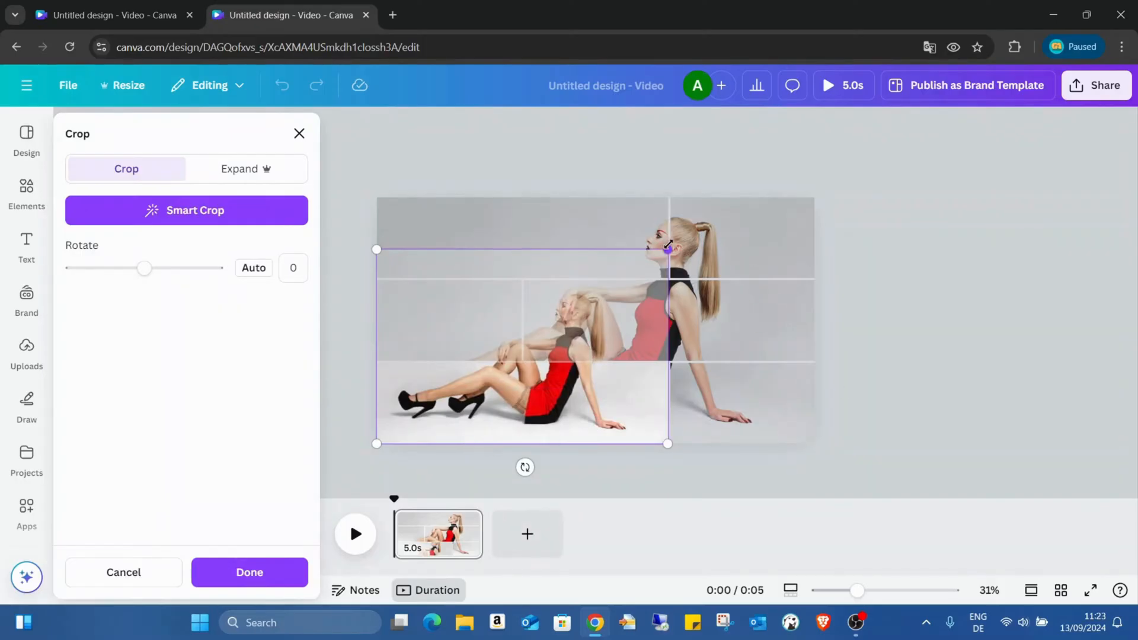
left_click_drag(668, 246, 813, 152)
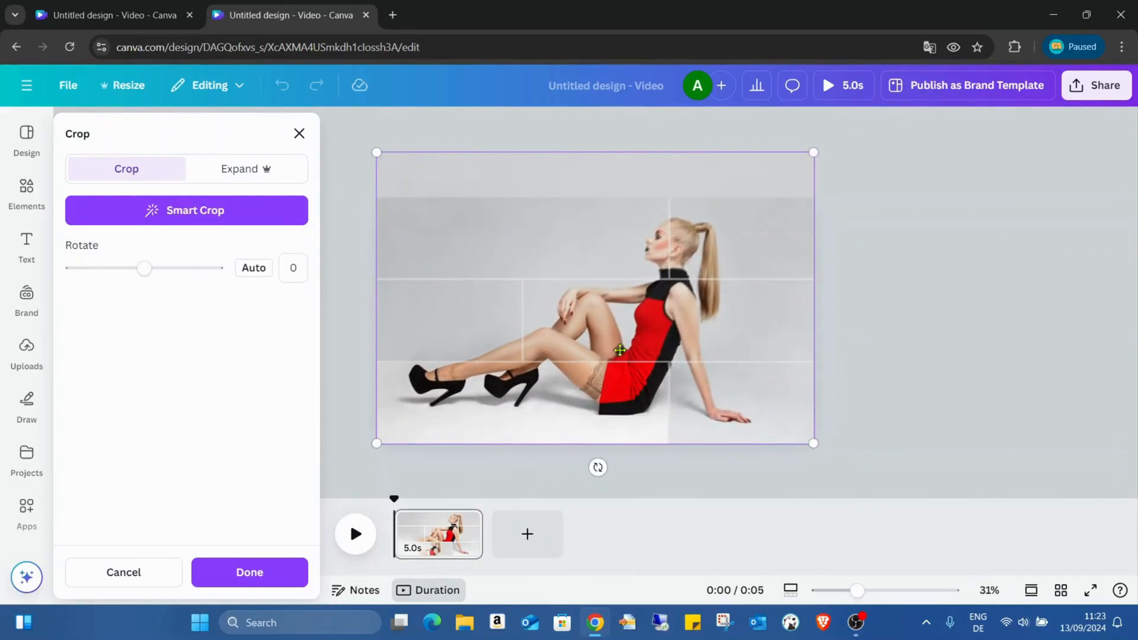
left_click(292, 575)
left_click(1077, 248)
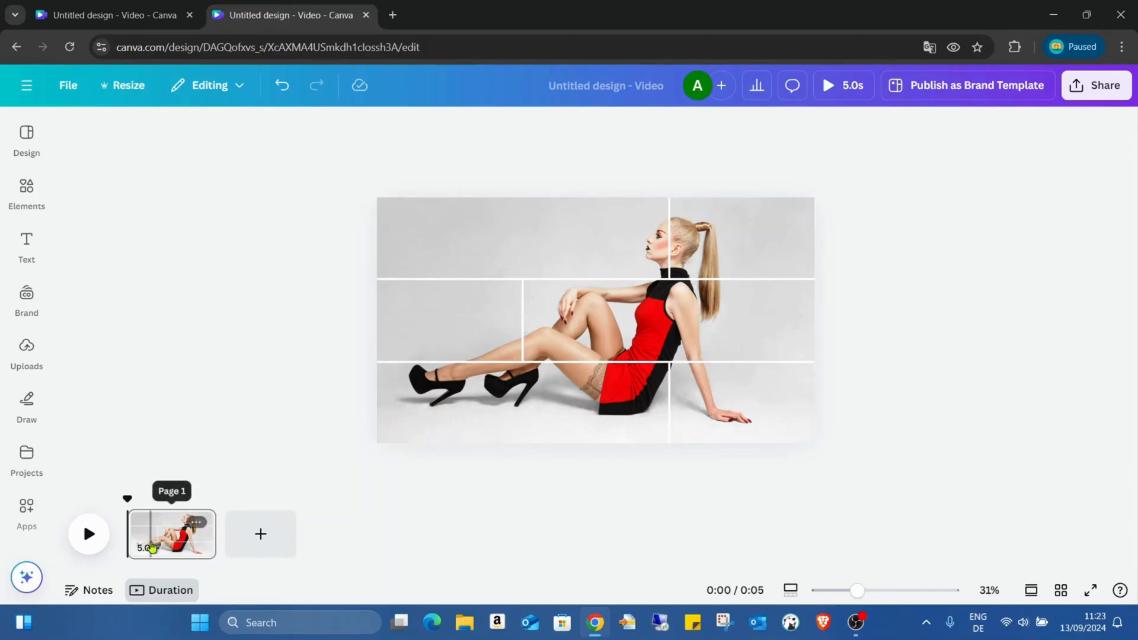
- Duplicate the finished grid page twice to make three identical pages
right_click(151, 537)
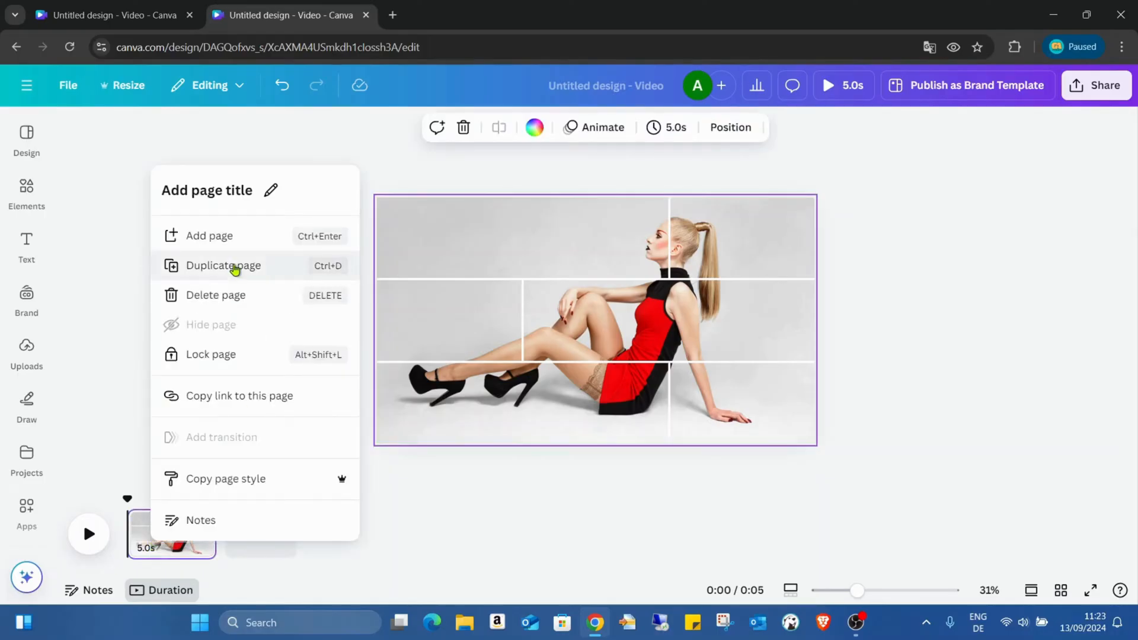
left_click(236, 268)
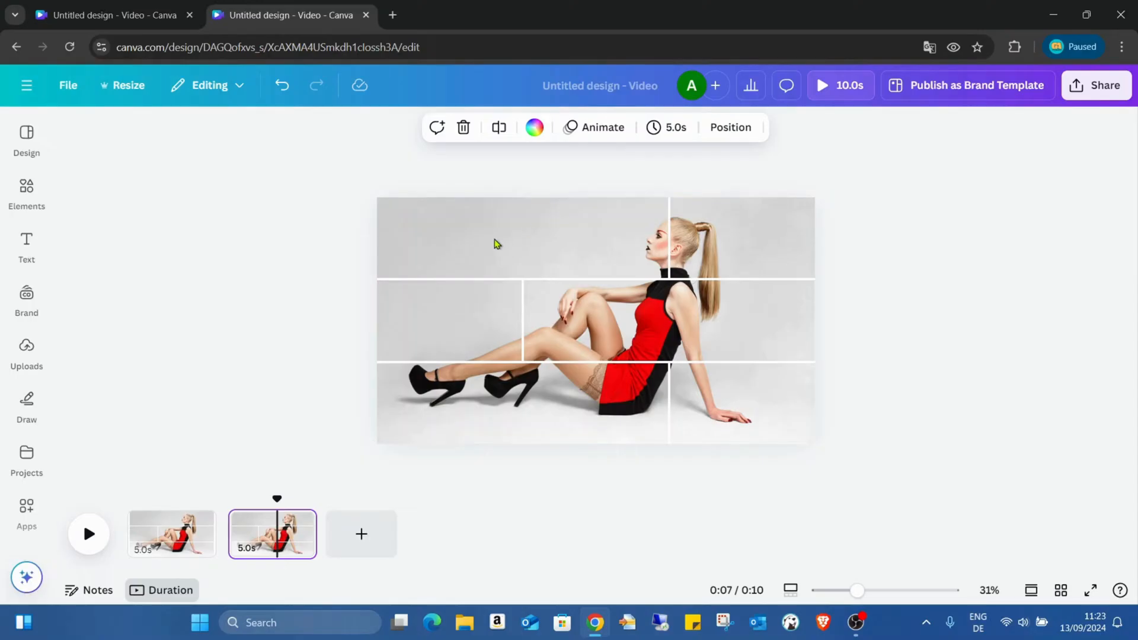
left_click(497, 244)
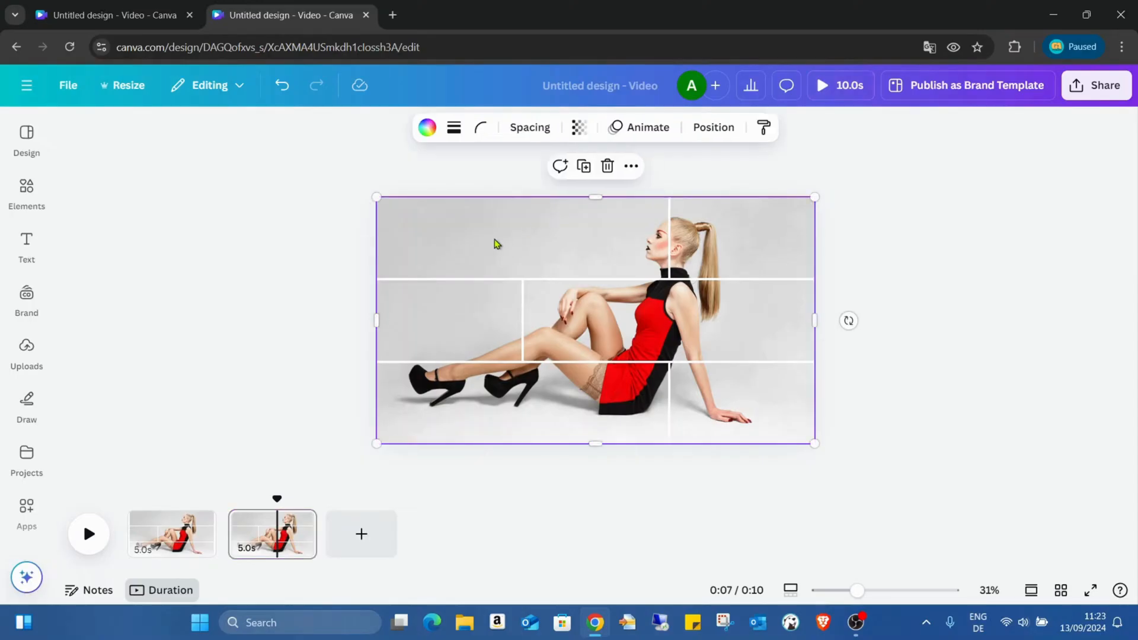
left_click(530, 273)
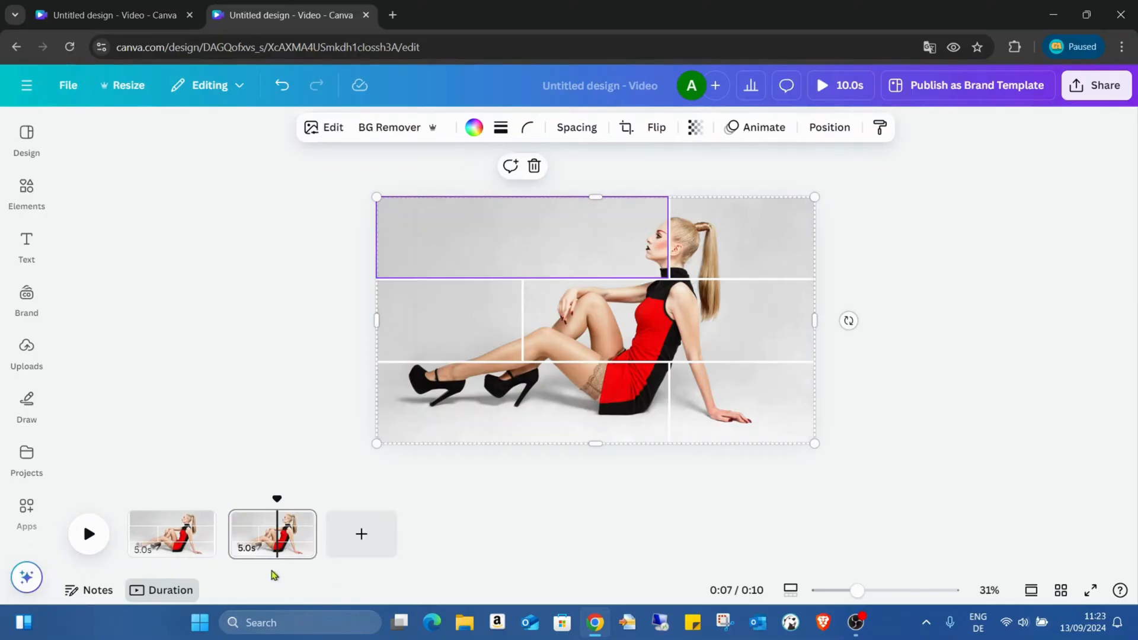
right_click(258, 550)
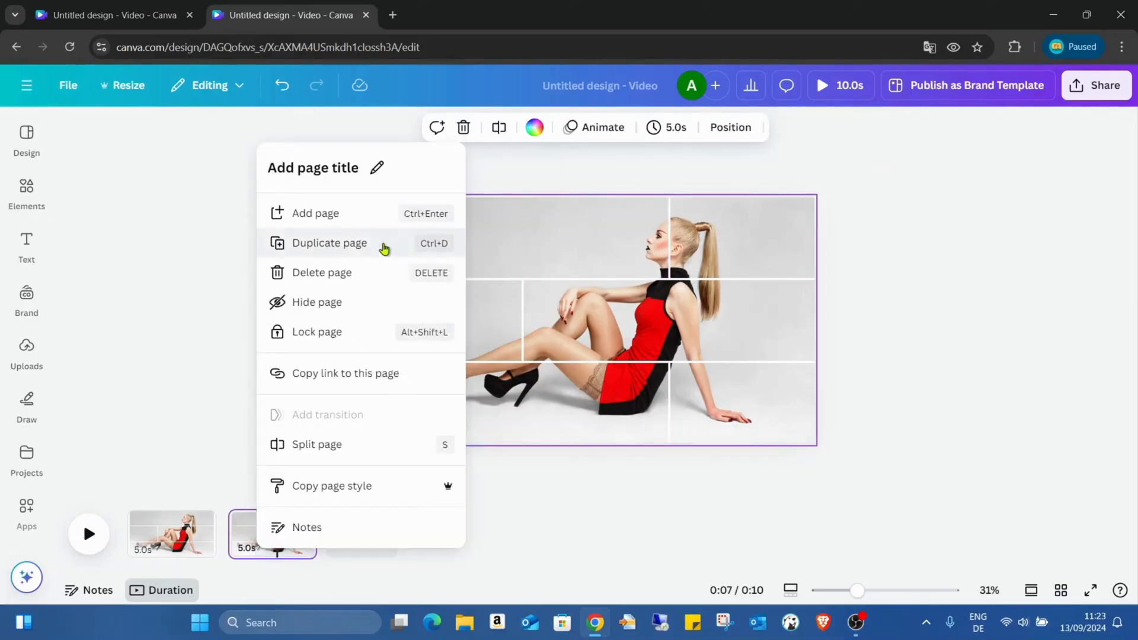
left_click(382, 248)
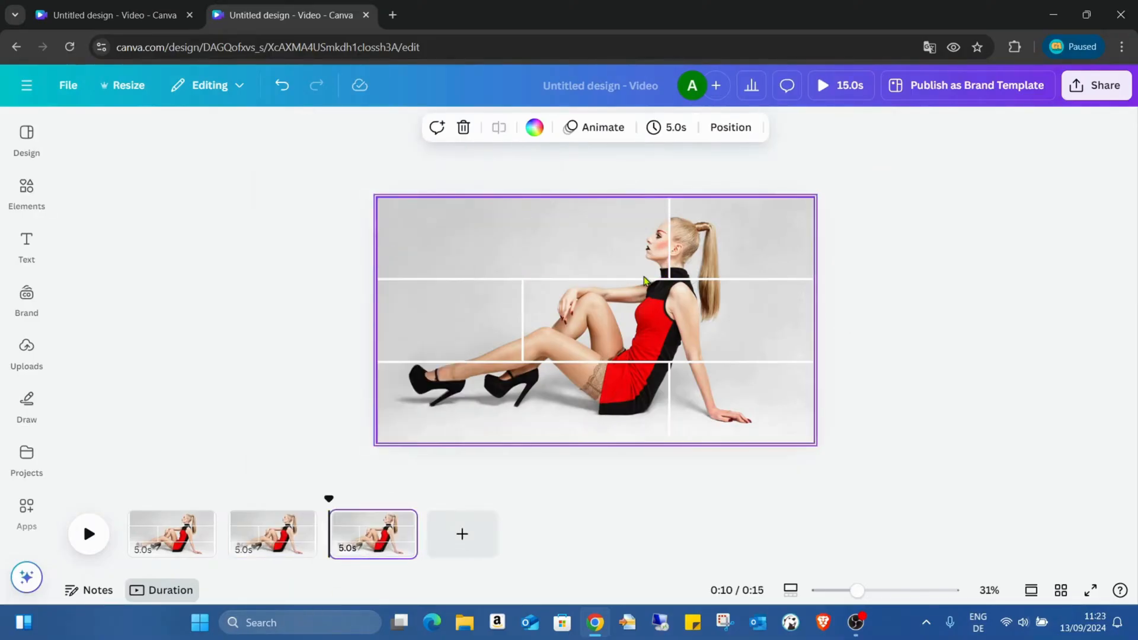
- Apply the Fuchsia duotone effect to the wide top-row cell on the second page
left_click(485, 233)
left_click(503, 277)
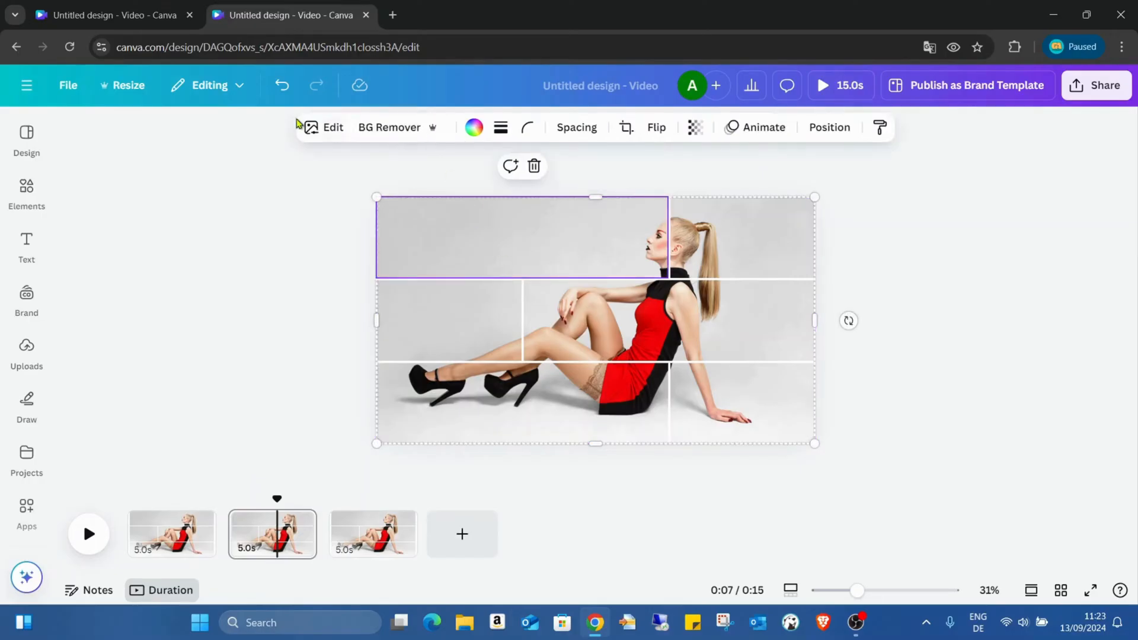
left_click(311, 126)
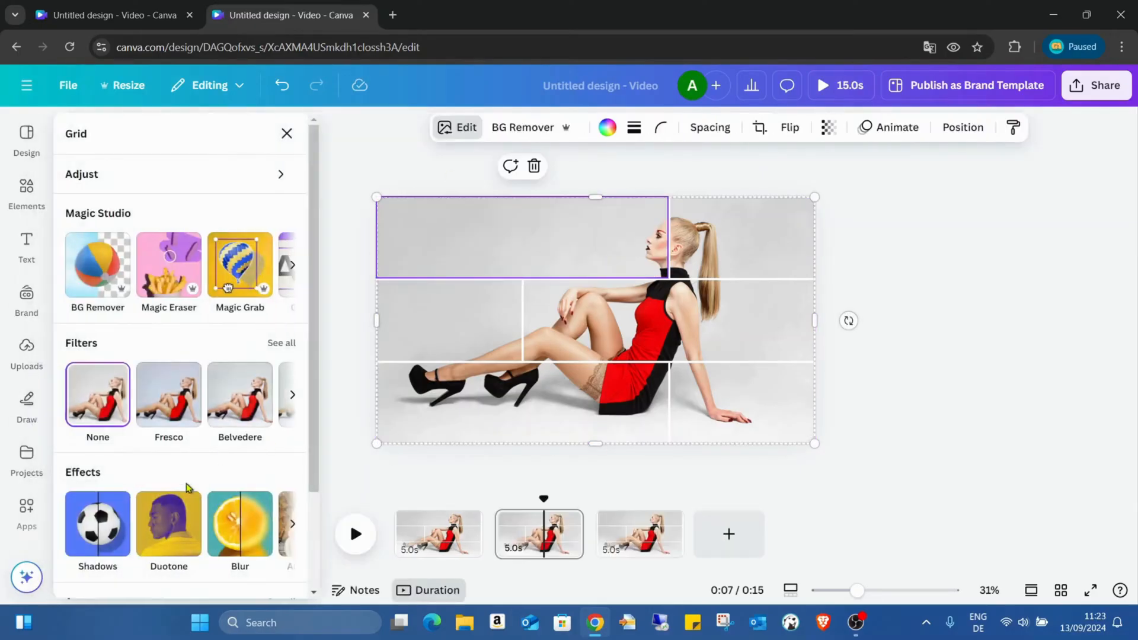
left_click(181, 537)
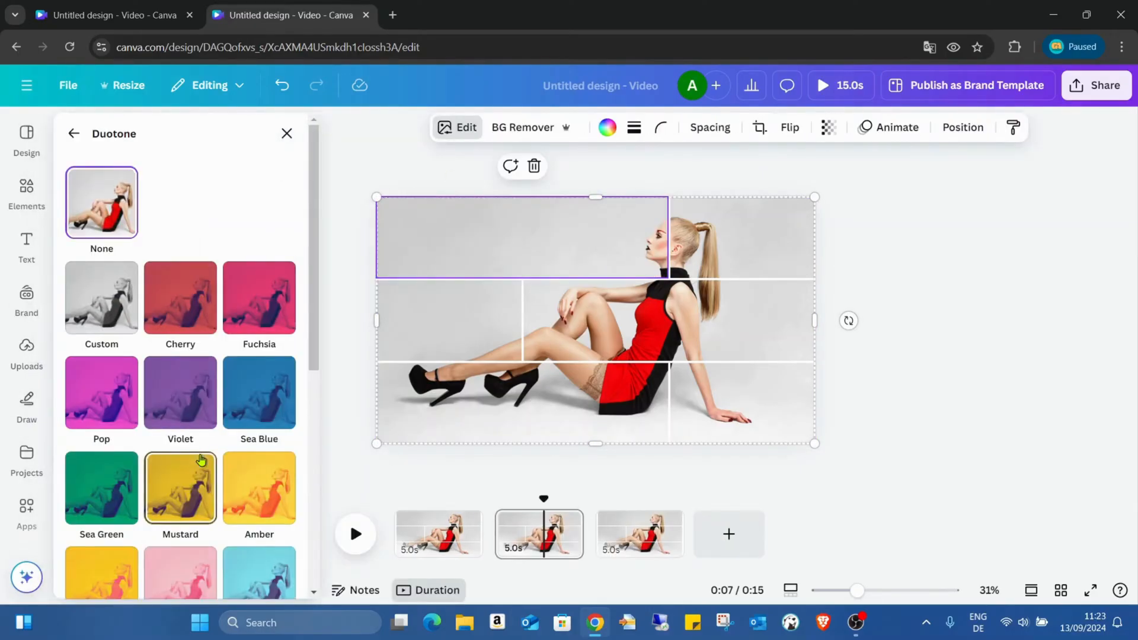
left_click(236, 330)
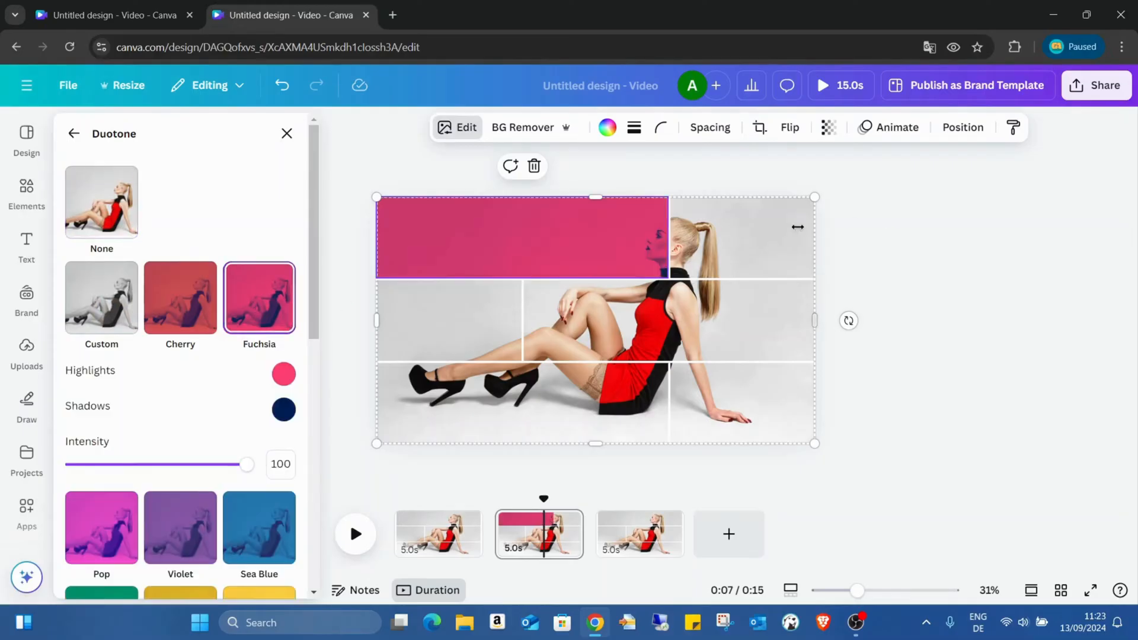
- Apply the Pop duotone to the narrow top-row cell and the Blush duotone to the narrow middle-row cell
left_click(728, 252)
left_click(101, 392)
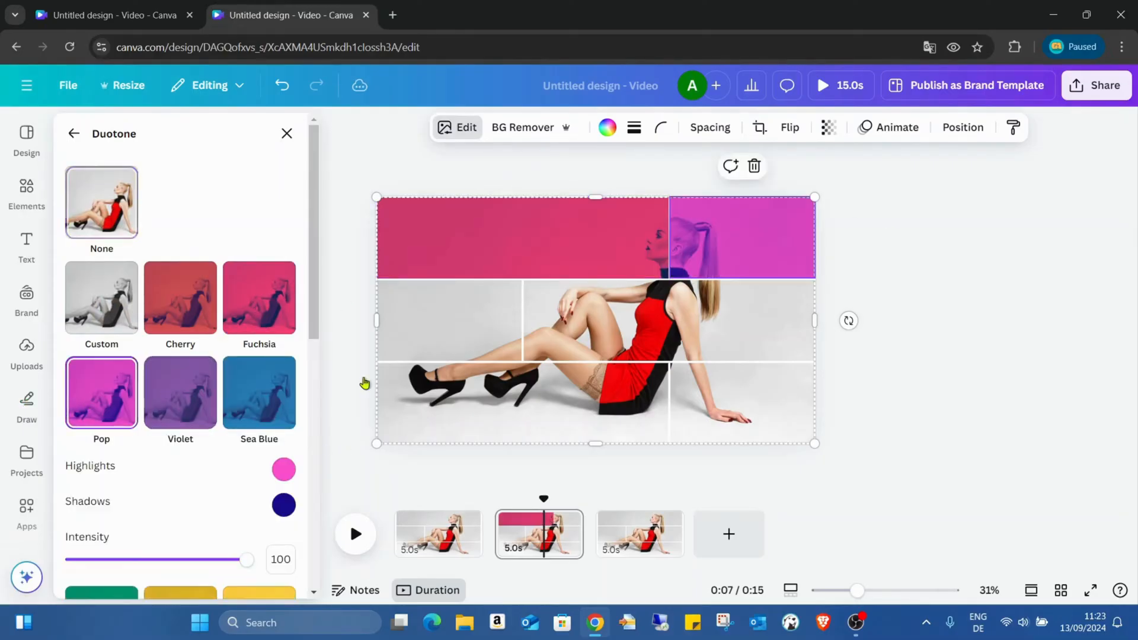
left_click(486, 324)
scroll(196, 415, "down", 1)
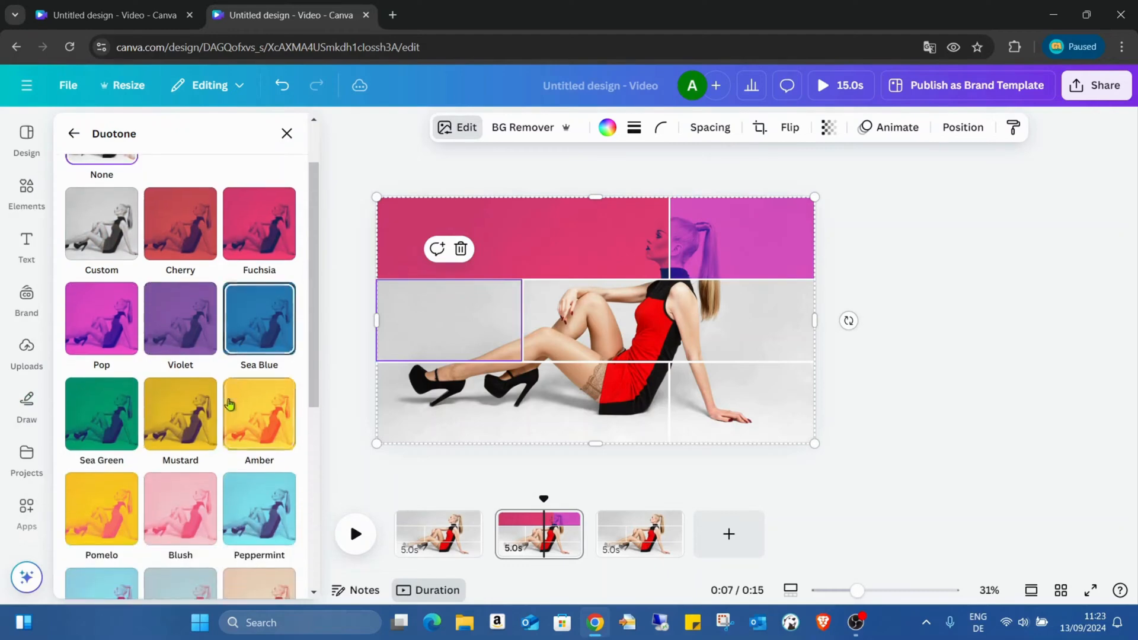
left_click(196, 487)
- Apply the Coral duotone to the wide middle-row cell and the Classic duotone to the wide bottom-row cell
left_click(597, 302)
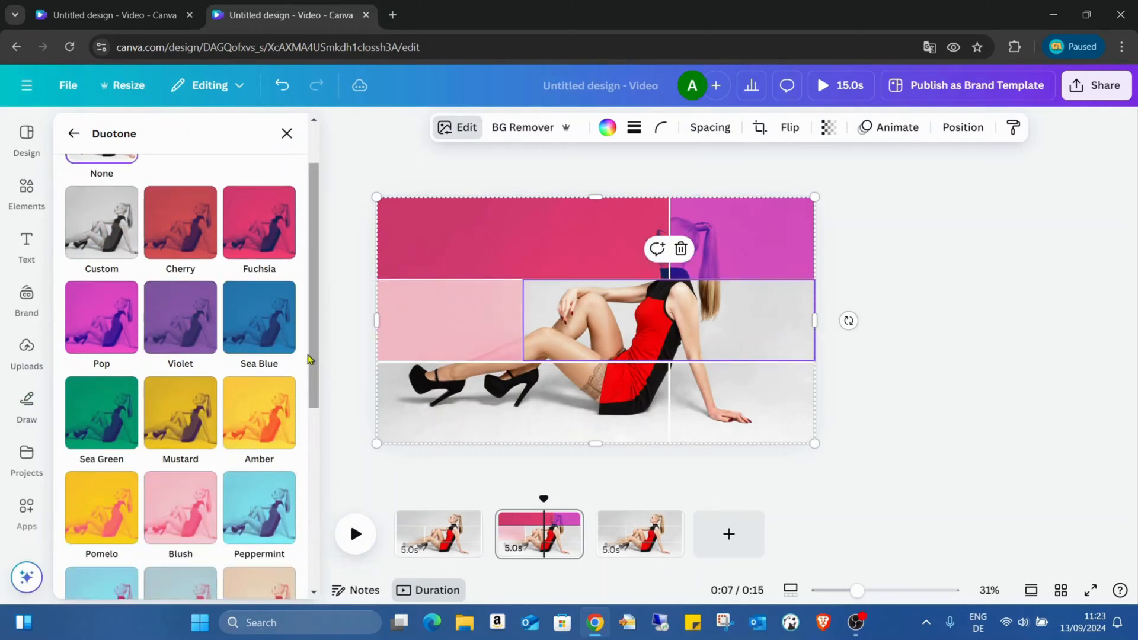
scroll(249, 343, "down", 3)
scroll(249, 343, "down", 1)
left_click(252, 321)
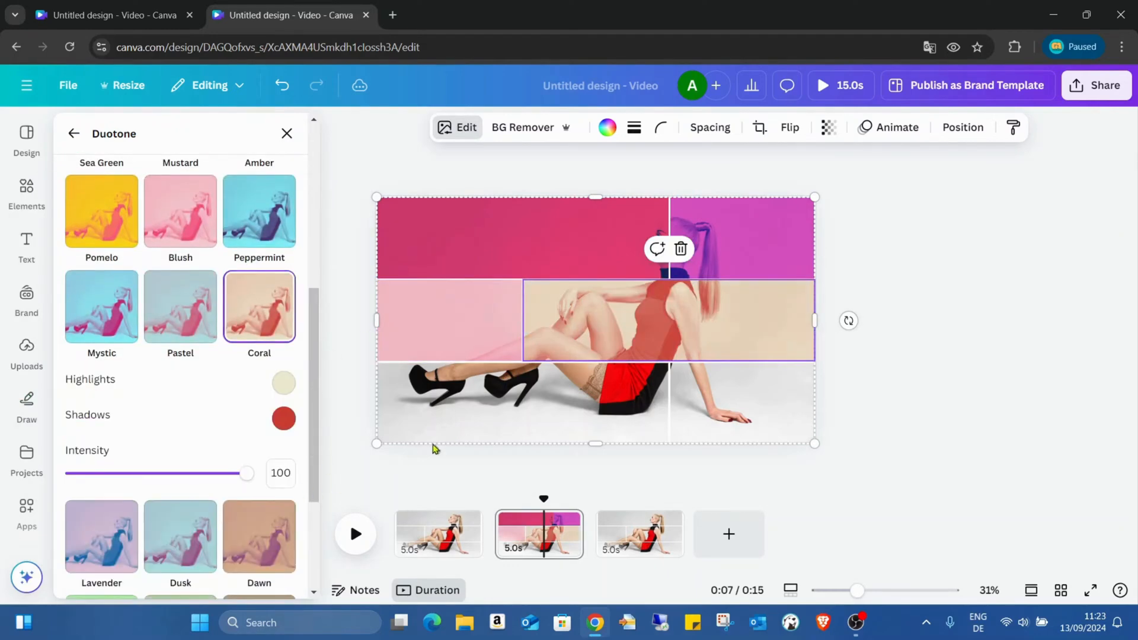
left_click(488, 412)
scroll(210, 387, "down", 1)
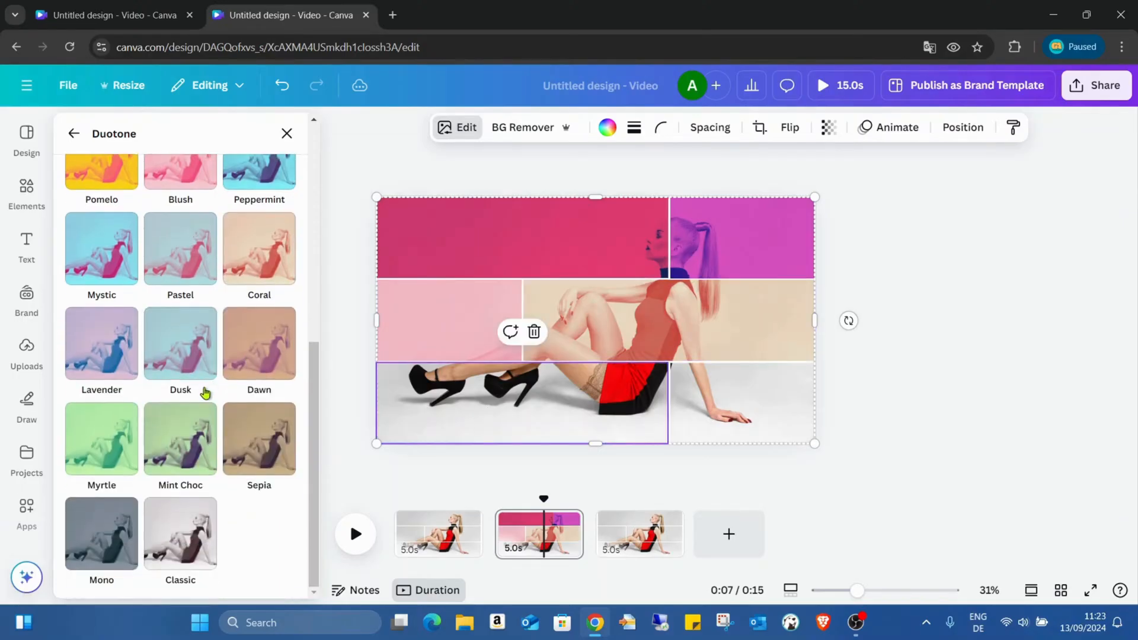
left_click(169, 520)
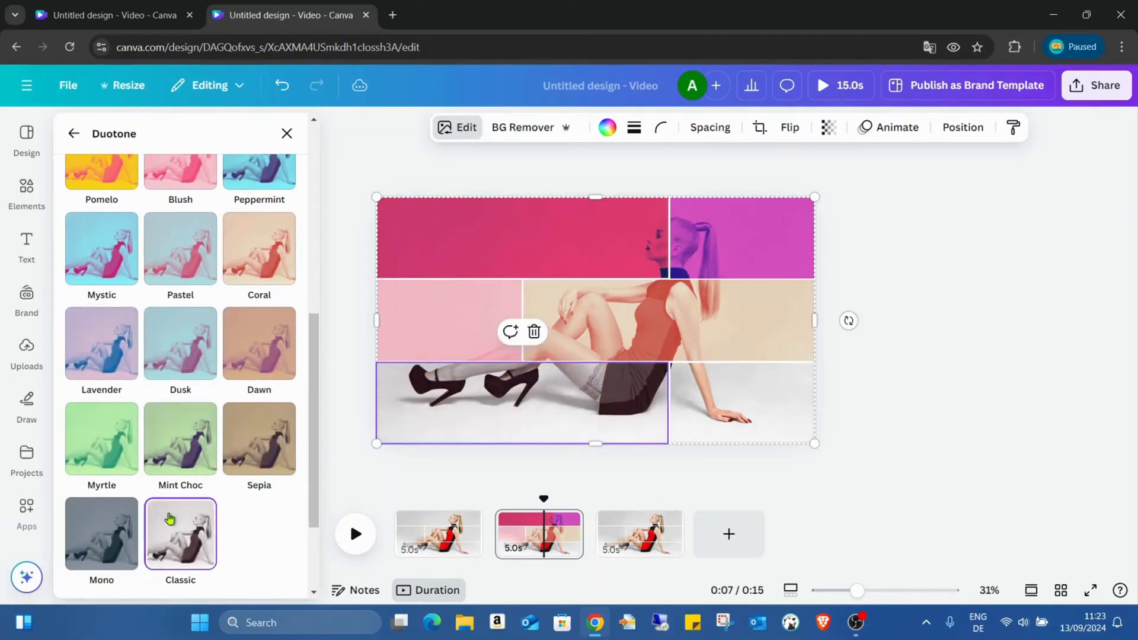
- Apply the Lavender duotone to the narrow bottom-row cell and deselect the grid
left_click(735, 408)
scroll(210, 450, "up", 3)
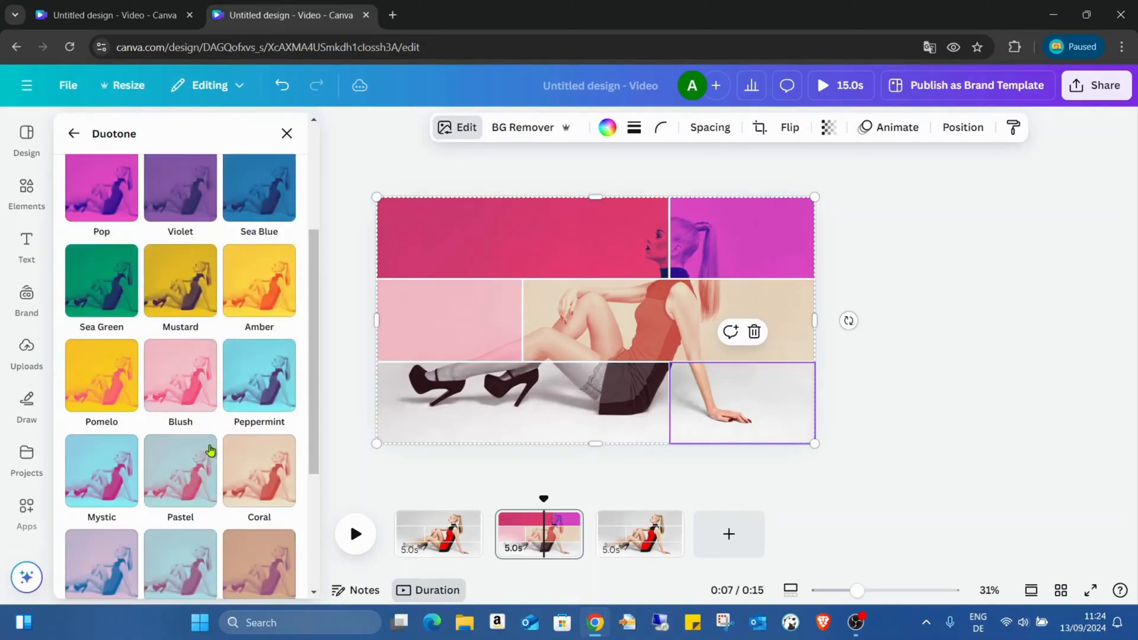
scroll(204, 450, "down", 3)
left_click(99, 430)
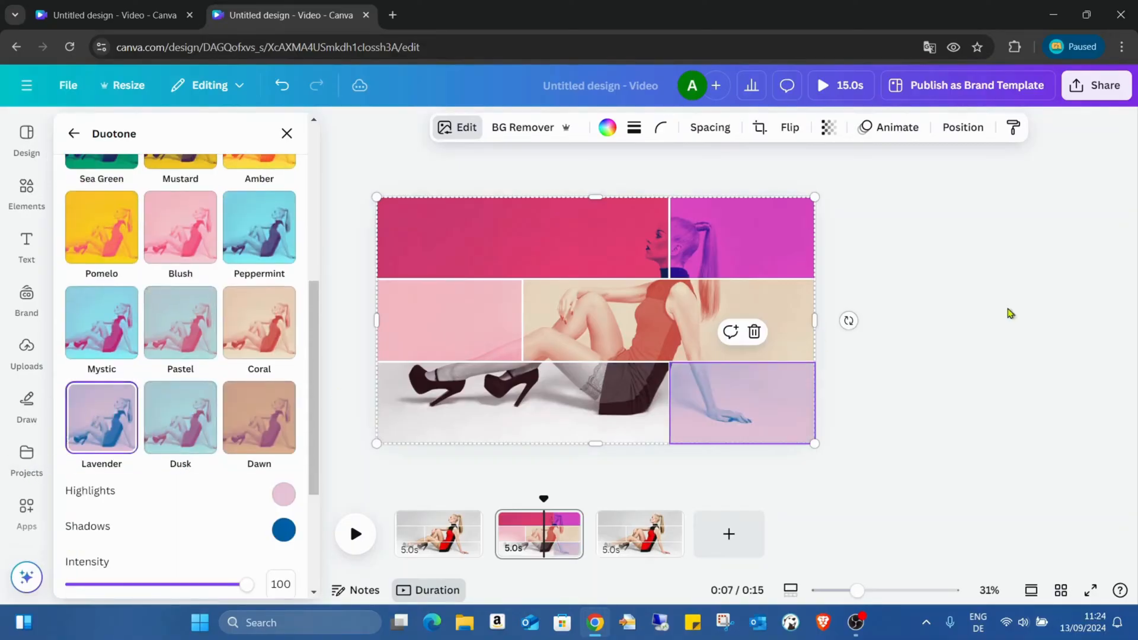
left_click(989, 309)
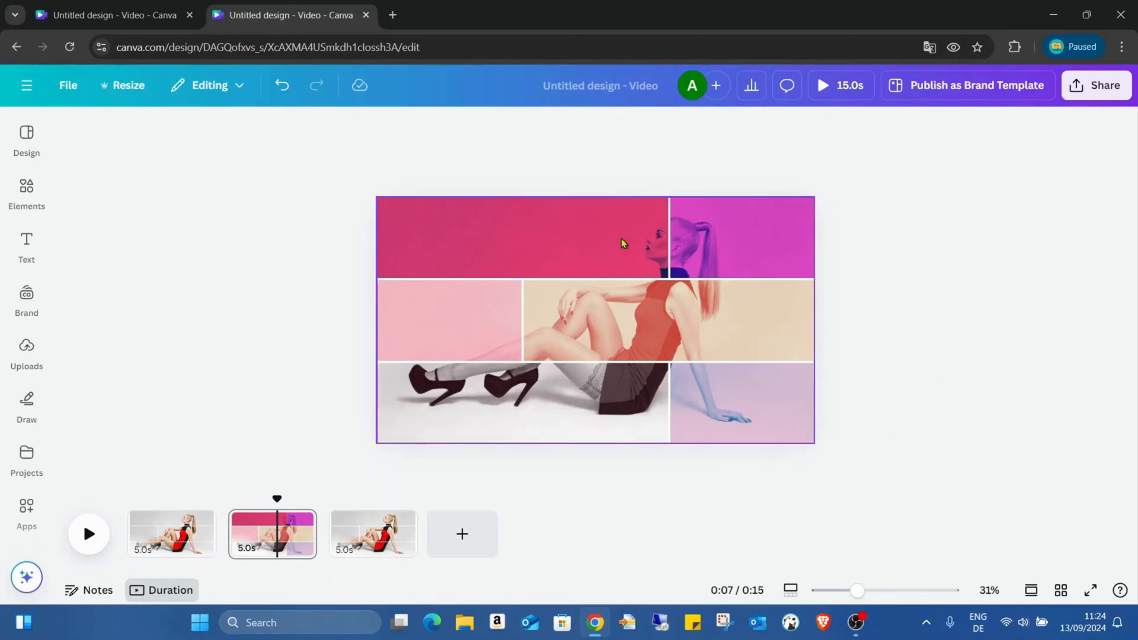
- Duplicate the third page of the video
left_click(356, 545)
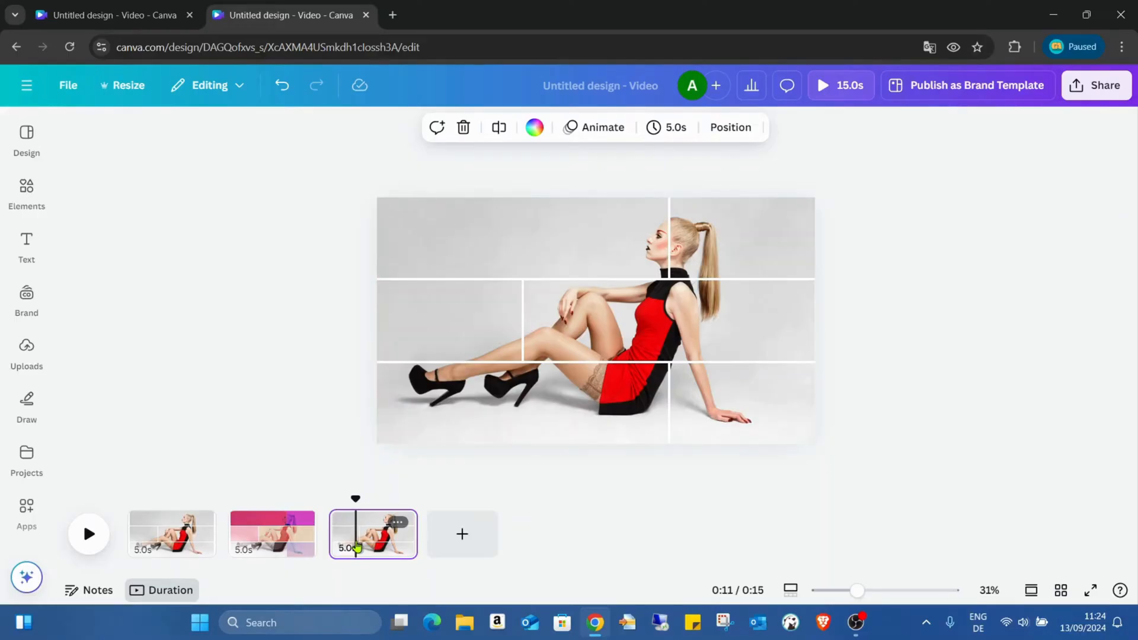
right_click(357, 545)
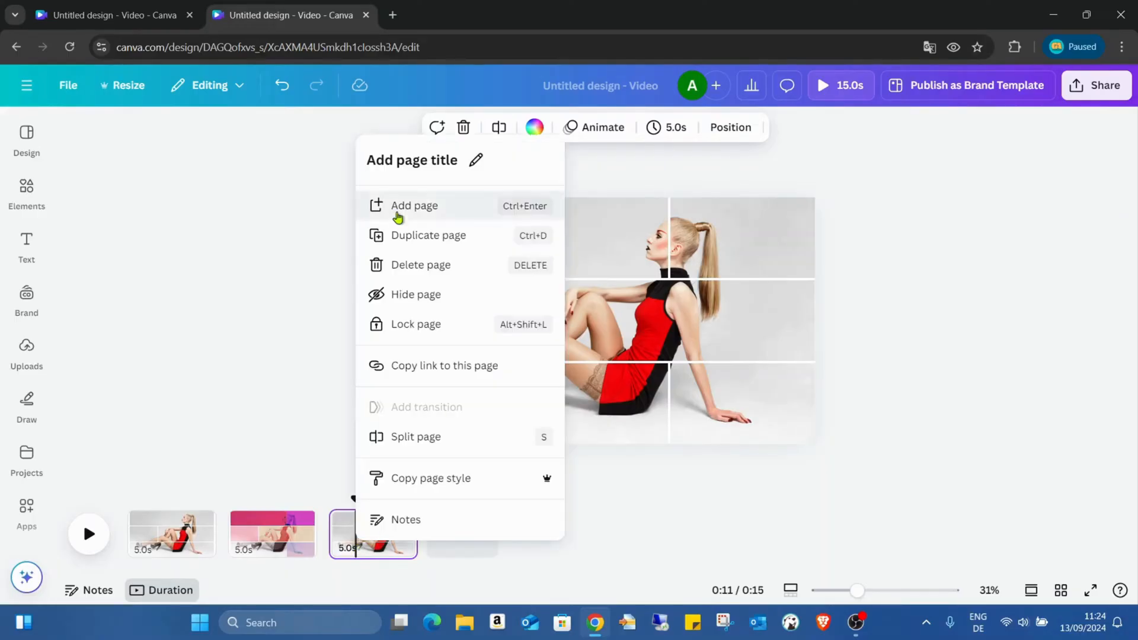
left_click(415, 238)
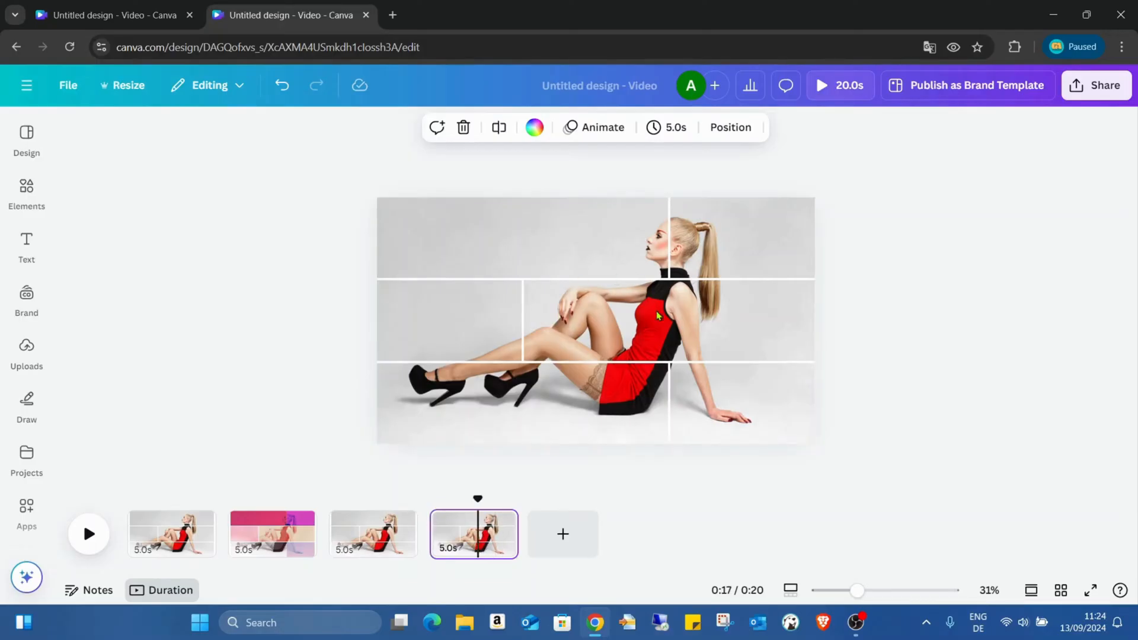
- Set the saturation of the wide top-row grid cell on the fourth page to -100
left_click(636, 236)
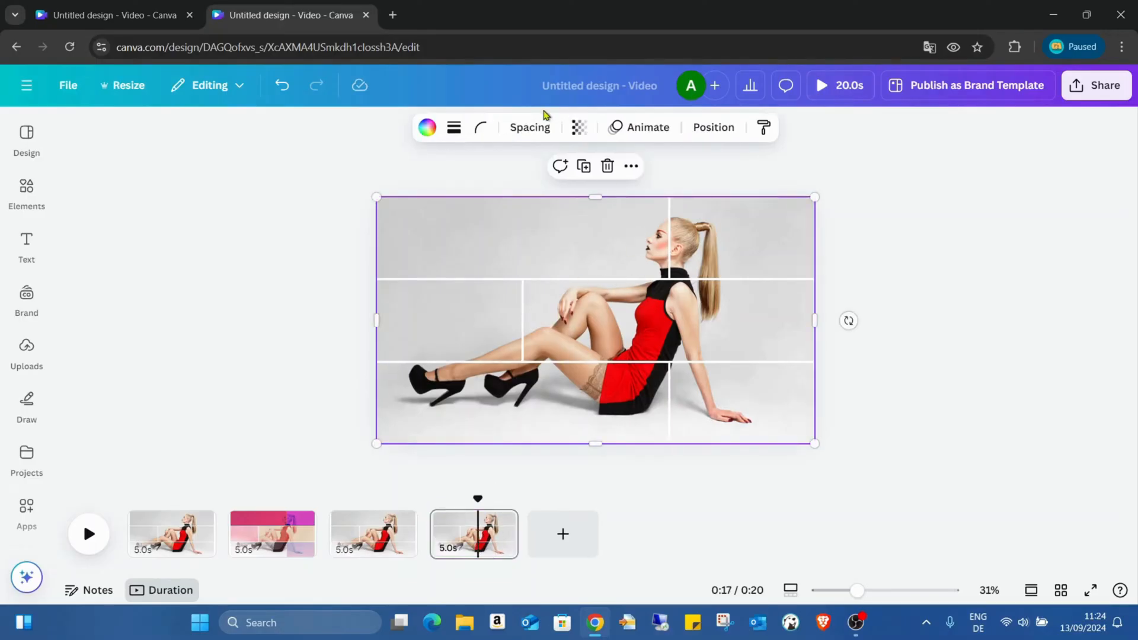
left_click(535, 236)
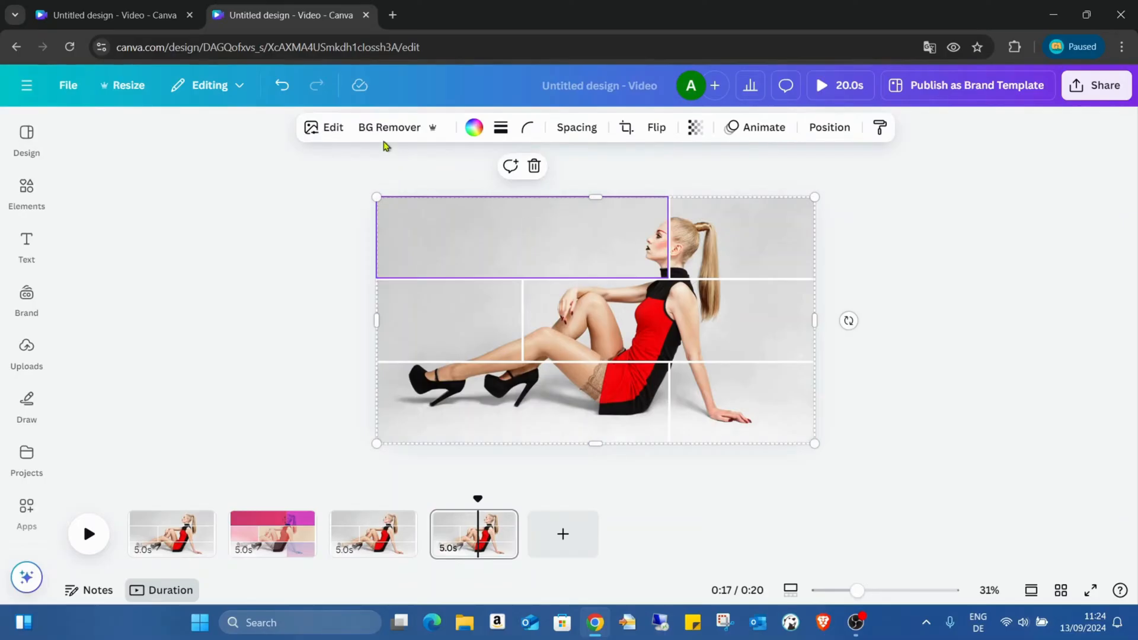
left_click(331, 127)
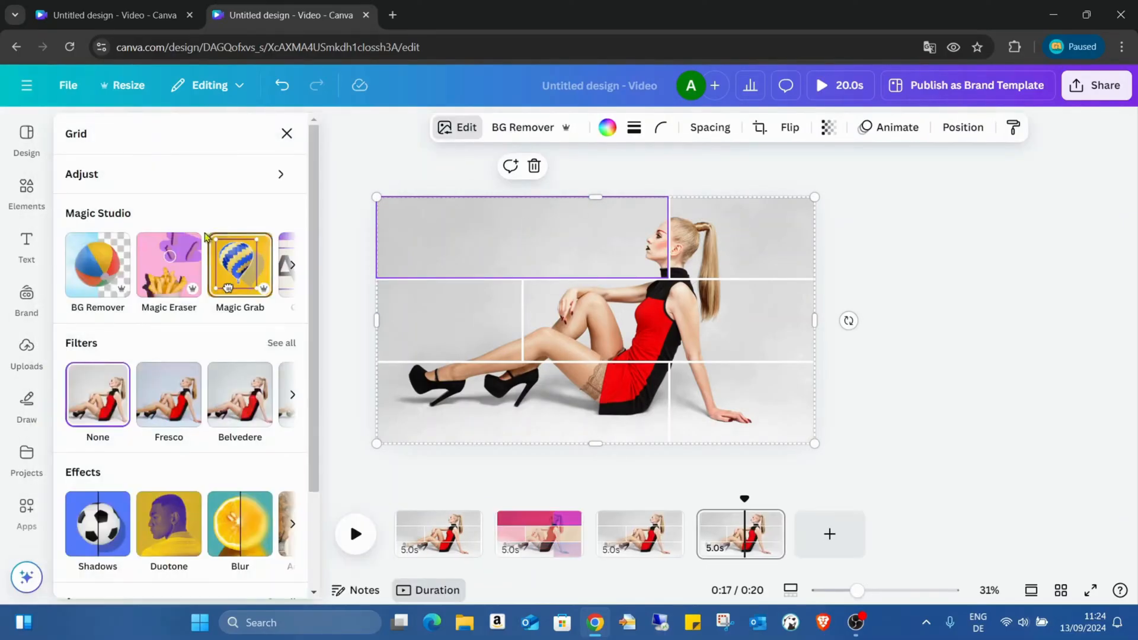
left_click(187, 178)
scroll(218, 294, "down", 3)
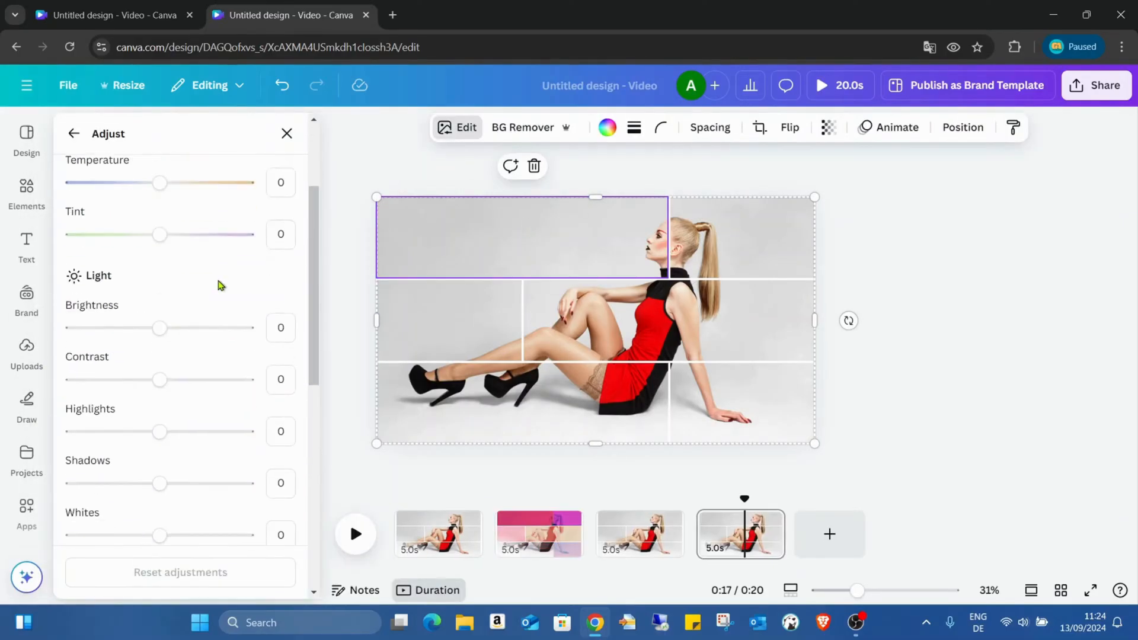
scroll(219, 285, "down", 5)
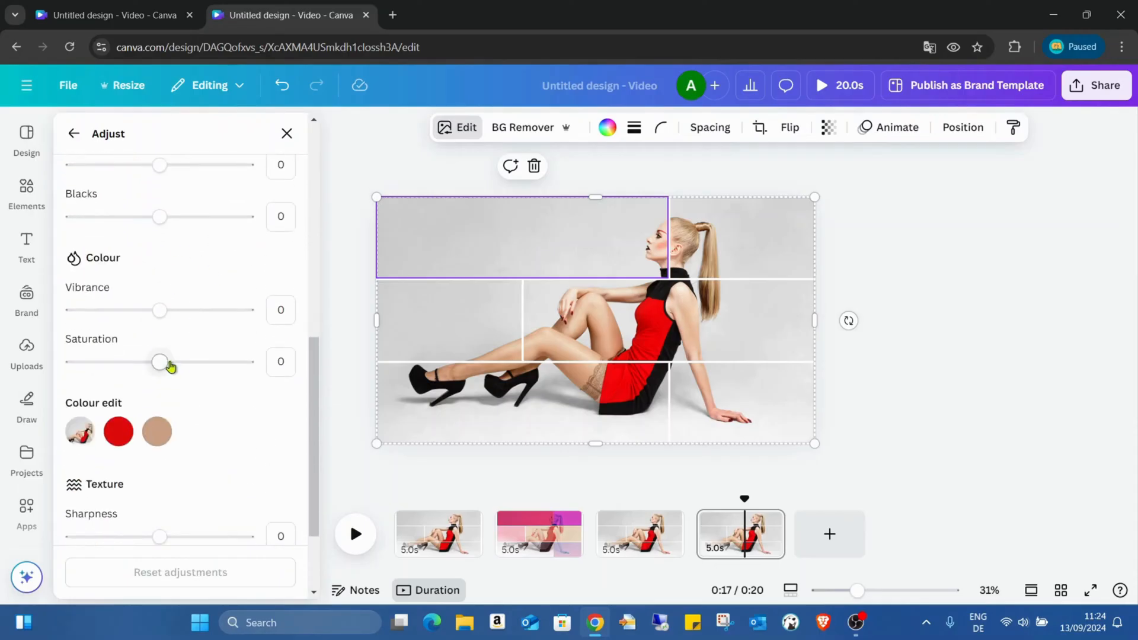
left_click_drag(169, 363, 3, 363)
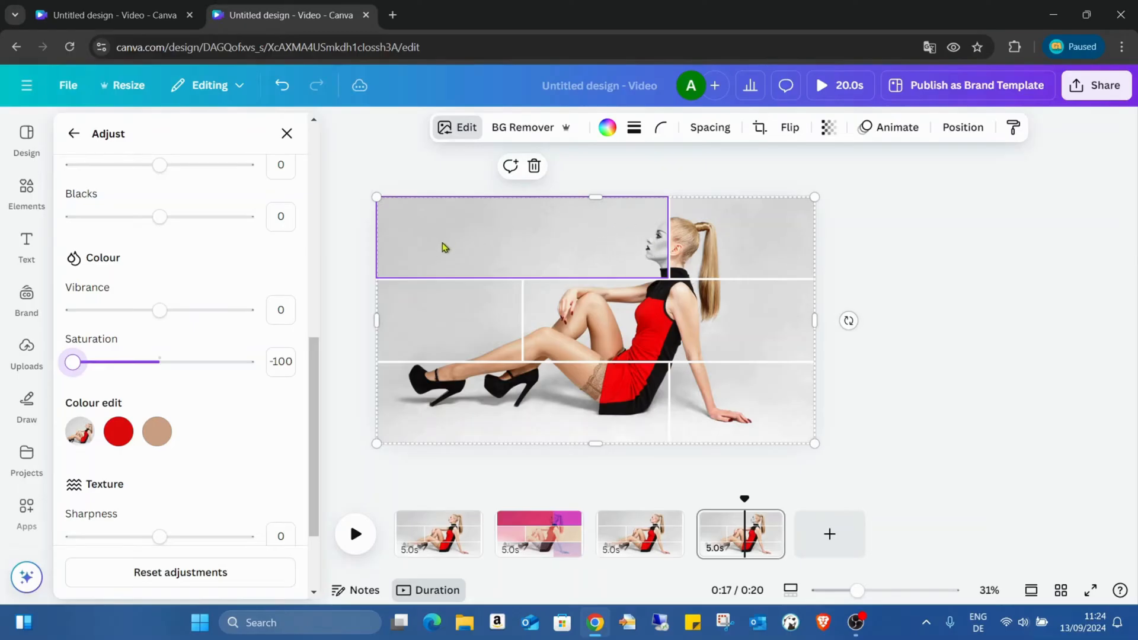
- Set the saturation of the wide middle-row and wide bottom-row cells to -100 and deselect the grid
left_click(694, 316)
left_click_drag(162, 363, 17, 377)
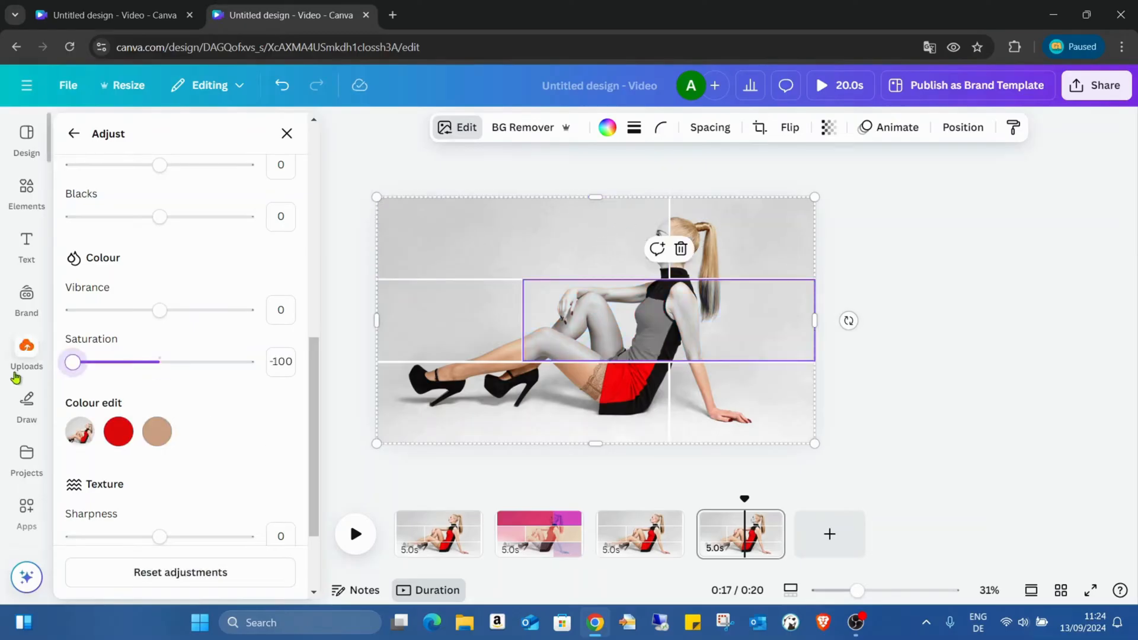
left_click(498, 417)
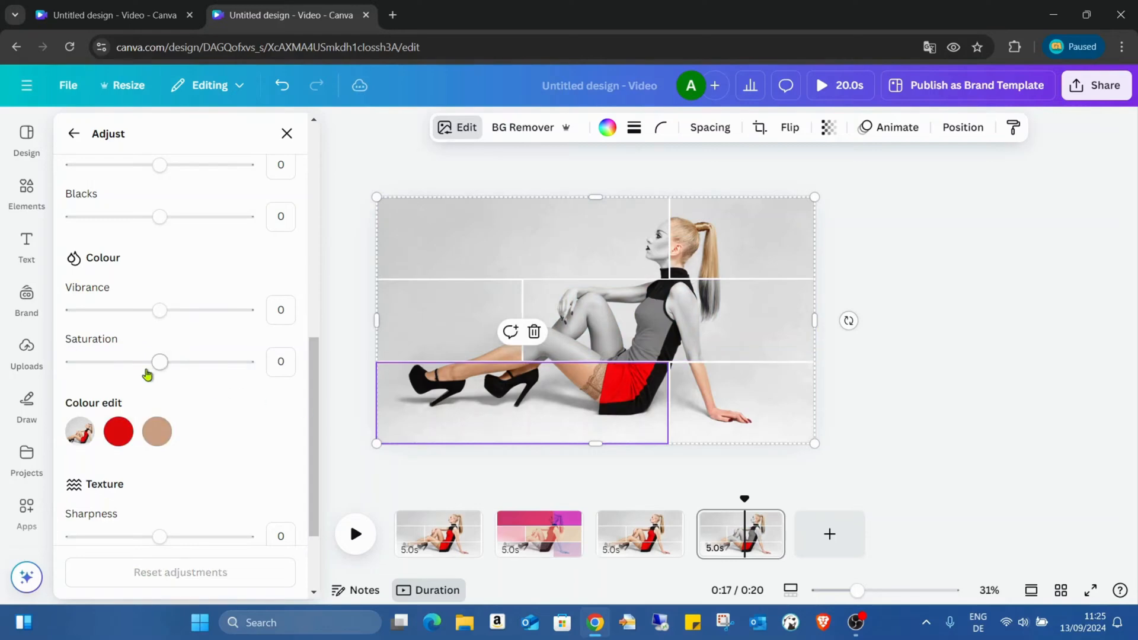
left_click_drag(148, 375, 3, 366)
key("Escape")
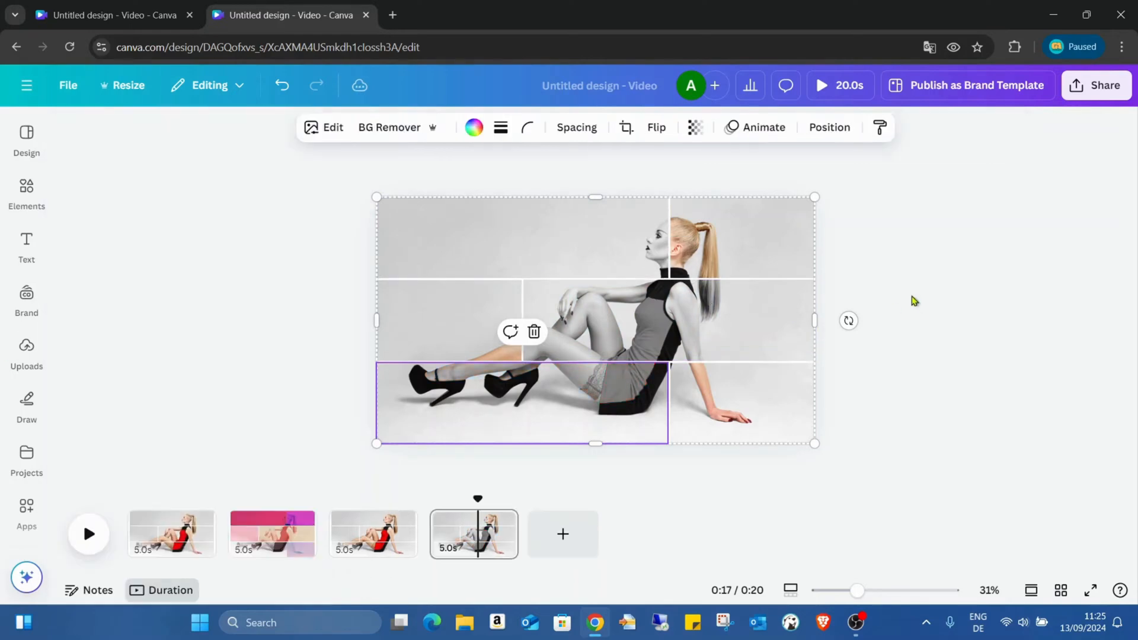
left_click(294, 397)
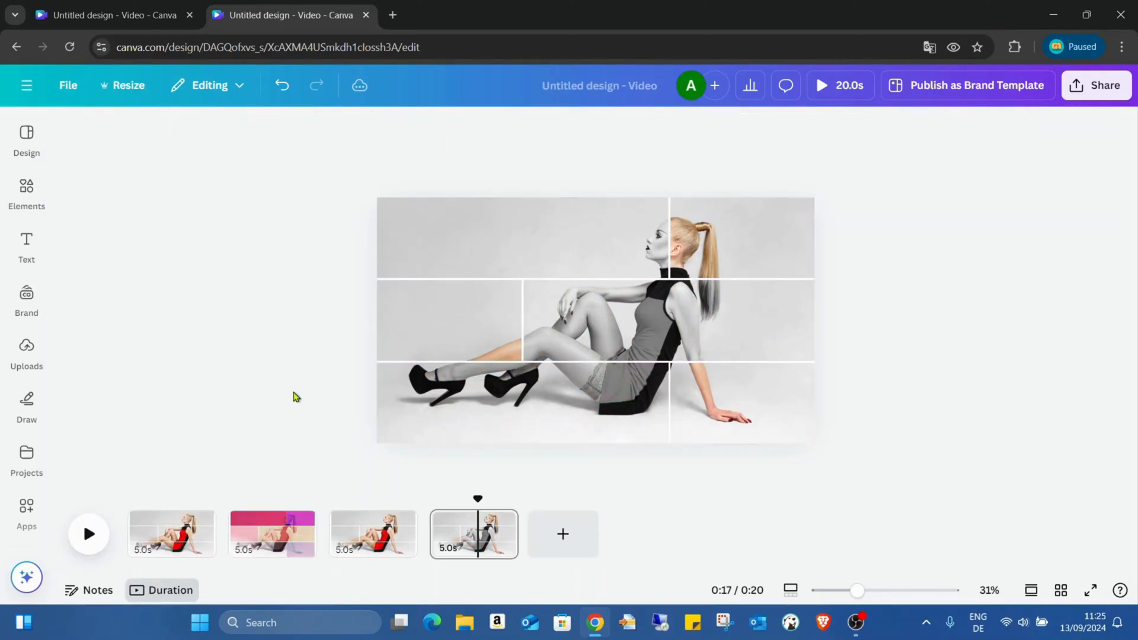
- Add a Circle Wipe transition between the second and third pages, with direction Out and a 1-second duration
left_click(327, 541)
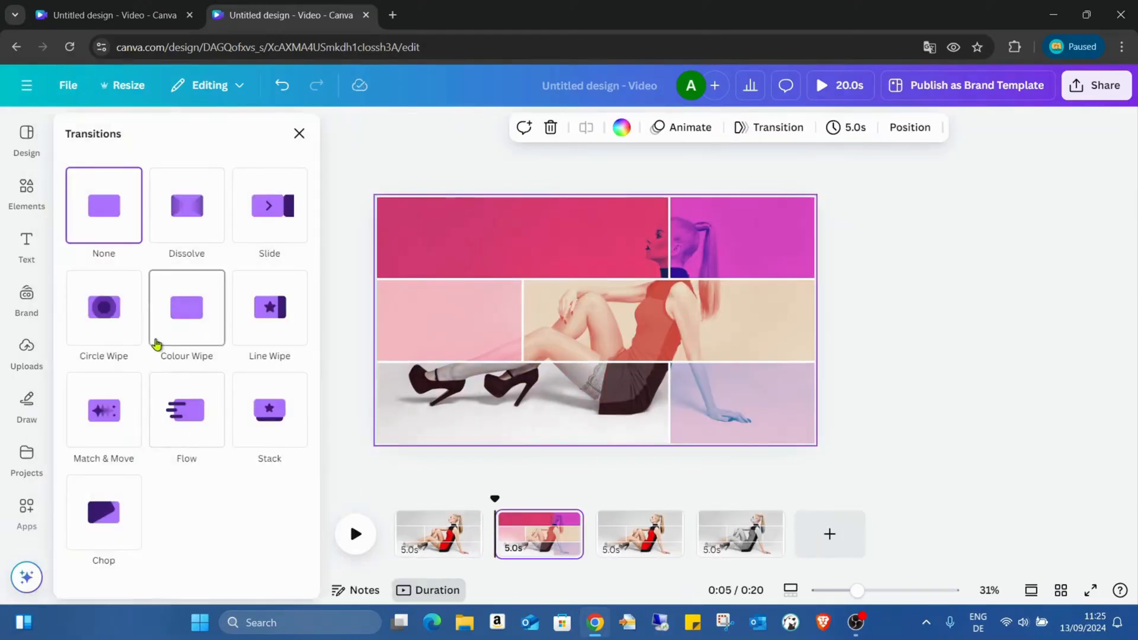
left_click(134, 318)
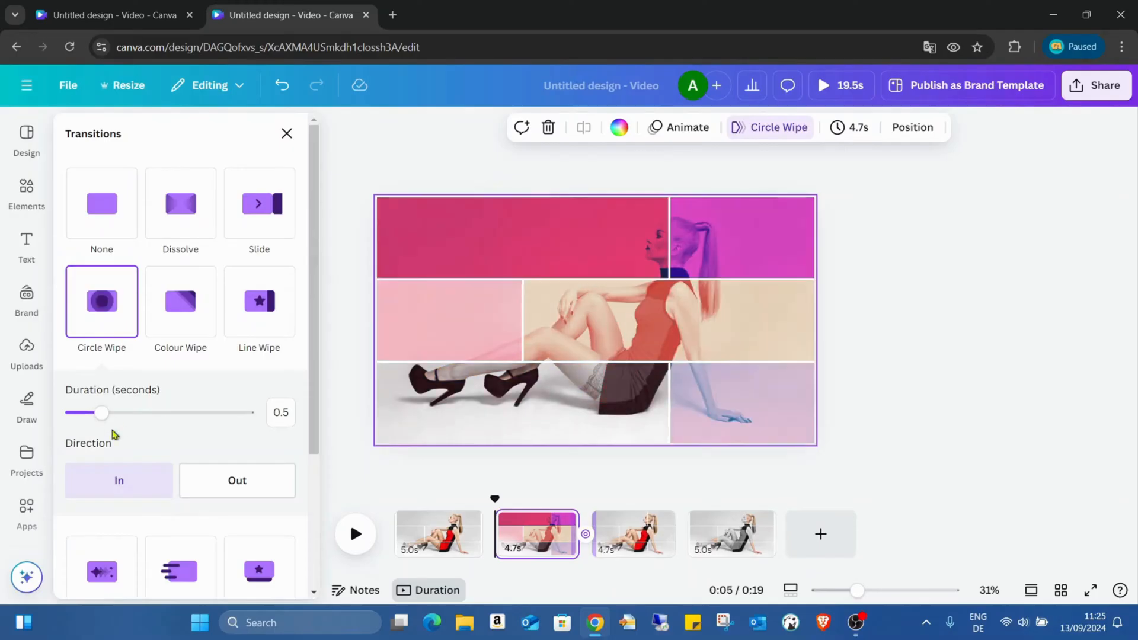
left_click(233, 478)
left_click_drag(102, 413, 143, 415)
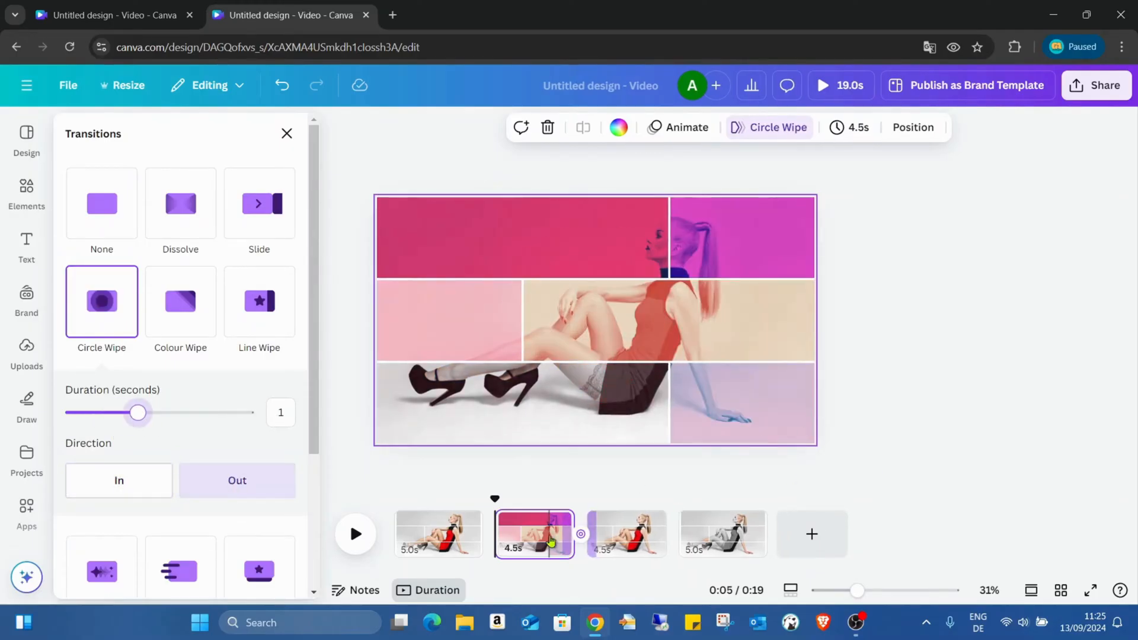
- Add a Match & Move transition lasting 1 second between the first and second pages
mouse_move(496, 547)
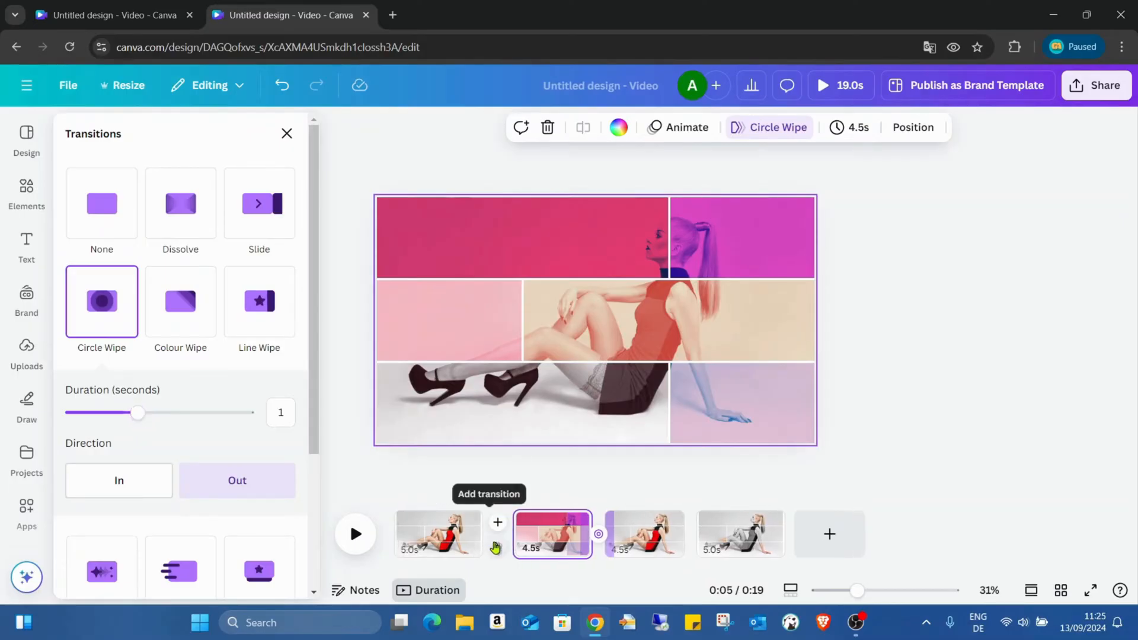
left_click(497, 522)
left_click(86, 392)
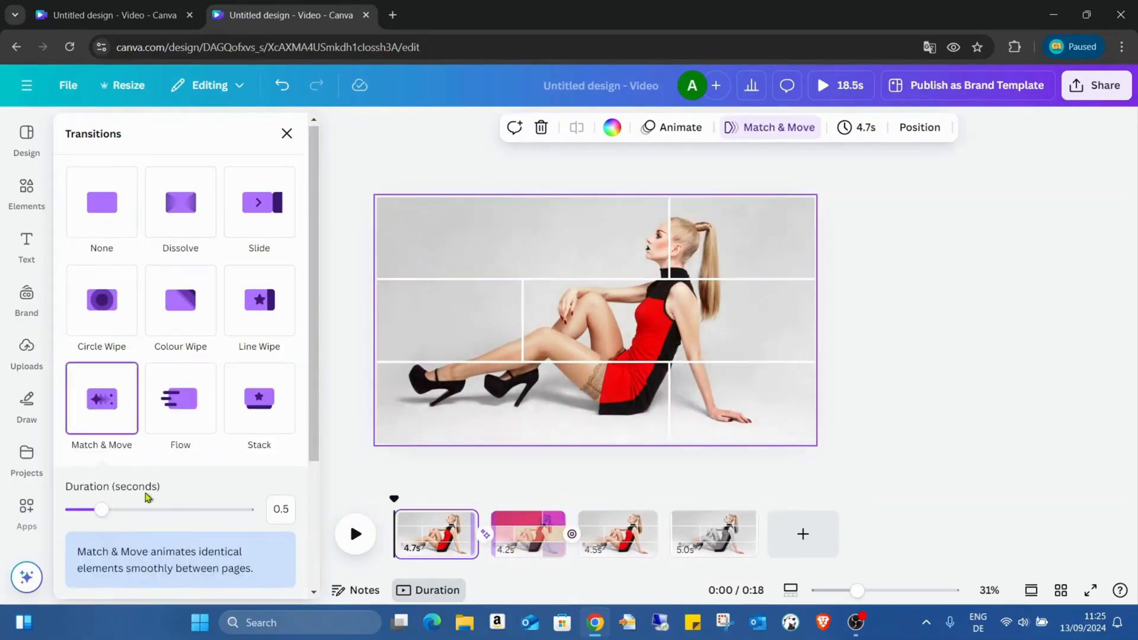
left_click_drag(102, 510, 139, 511)
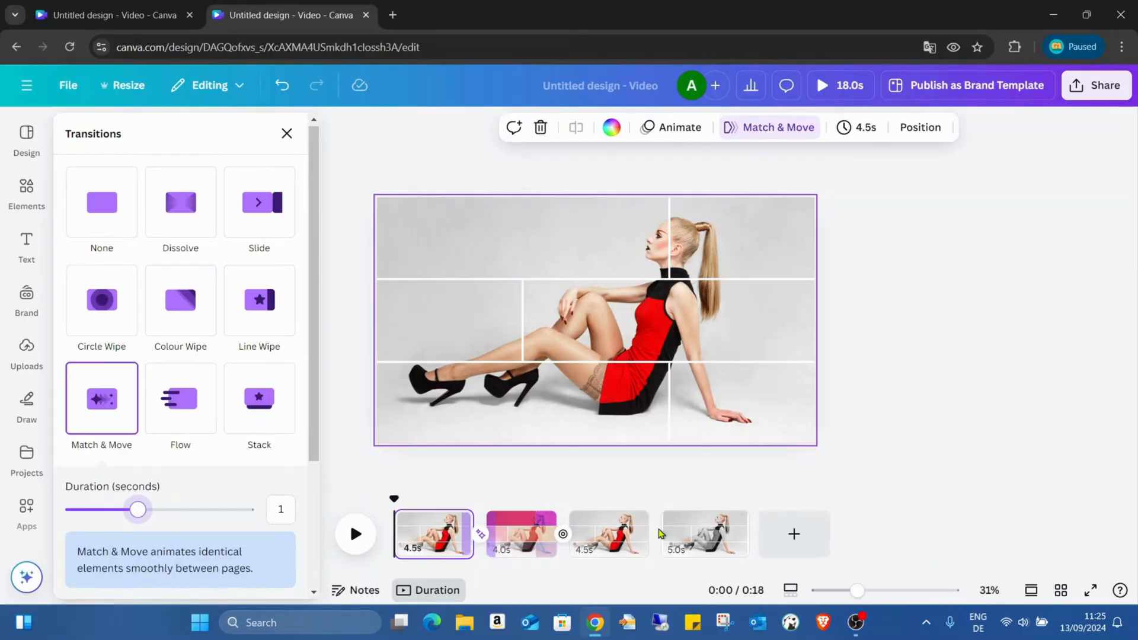
- Add a Match & Move transition lasting 1 second between the third and fourth pages
left_click(666, 546)
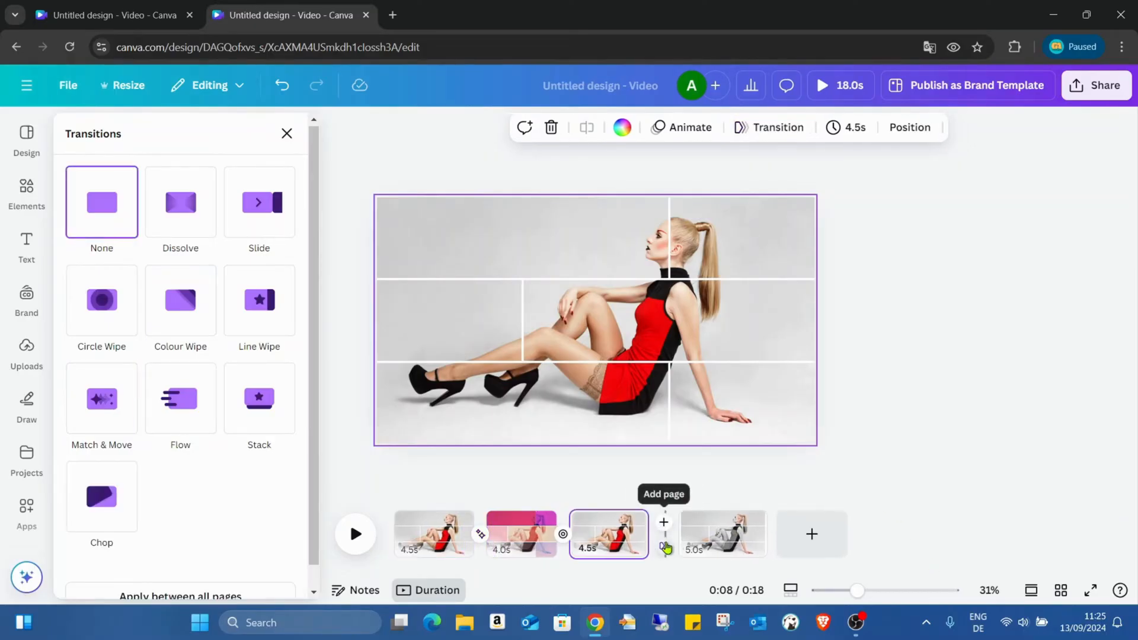
left_click(101, 457)
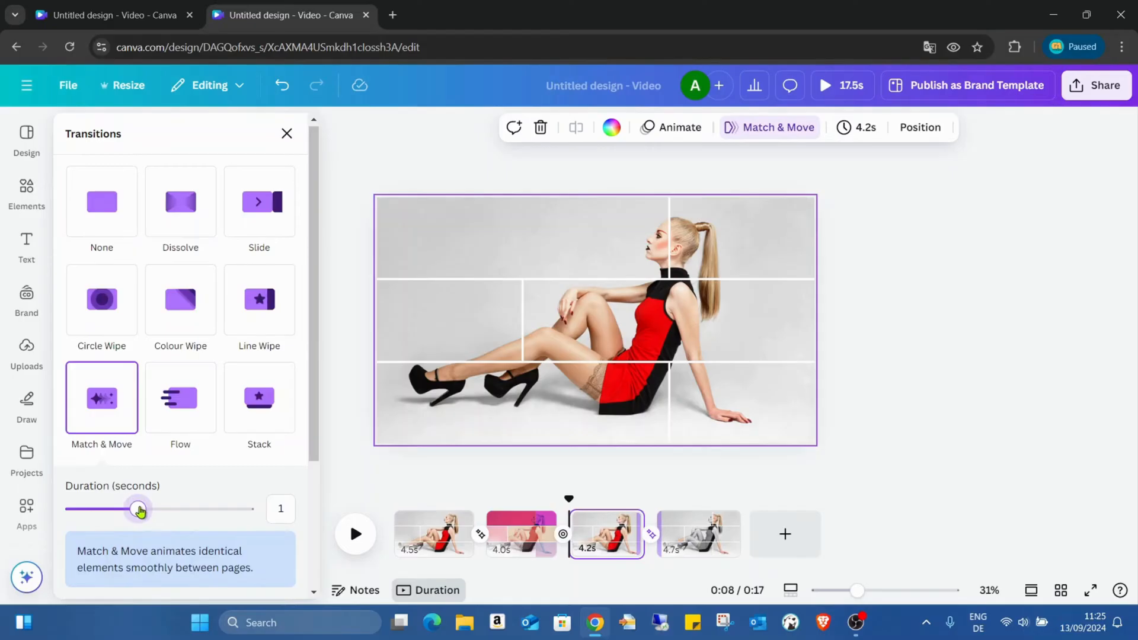
left_click(1023, 398)
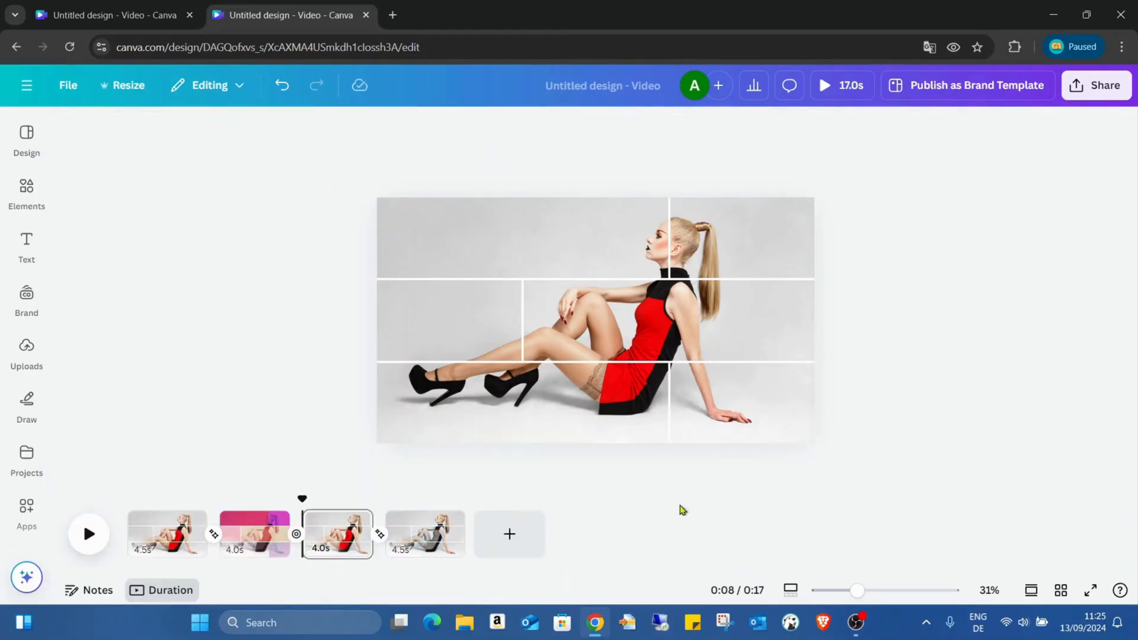
- Set the timing to 3 seconds and apply it to all four pages
left_click(164, 525)
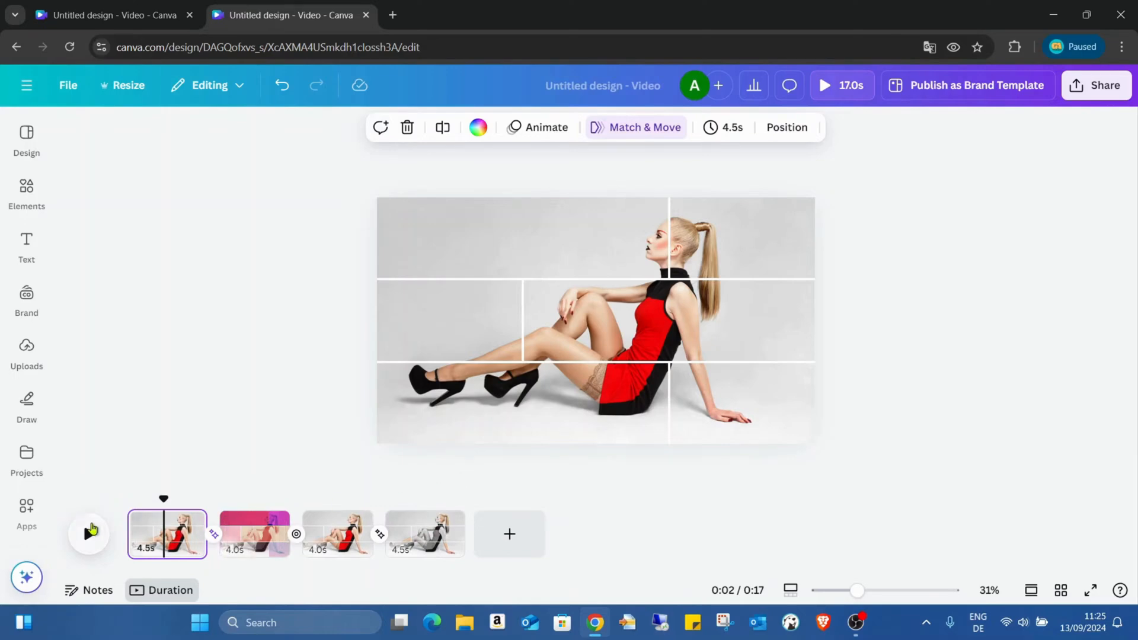
left_click(730, 132)
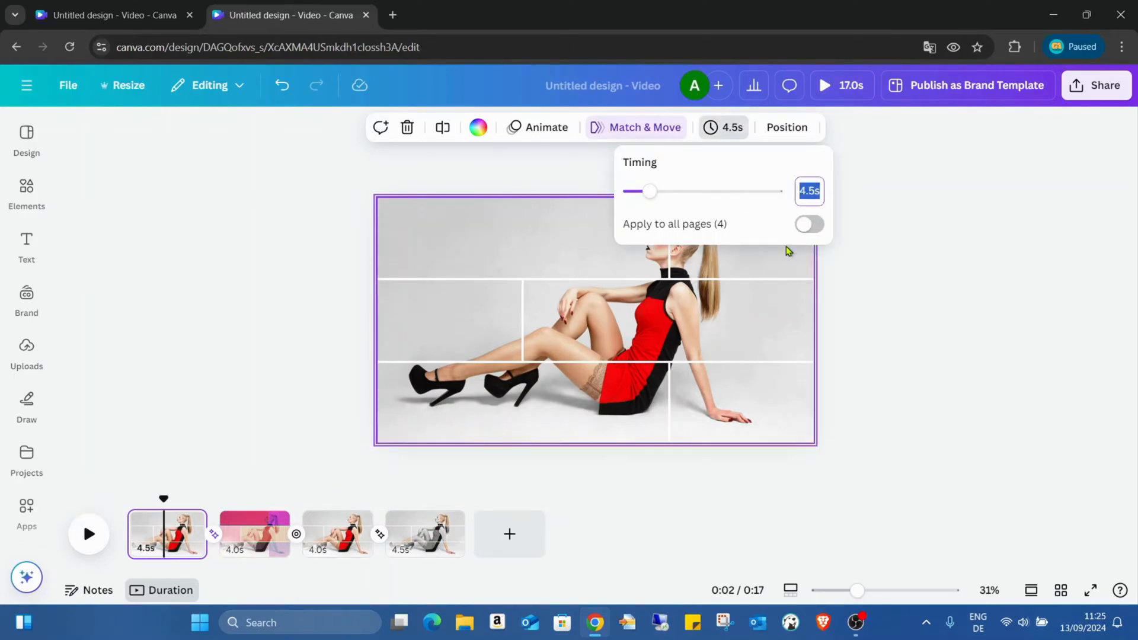
type("3")
key("Return")
left_click(810, 225)
left_click(883, 349)
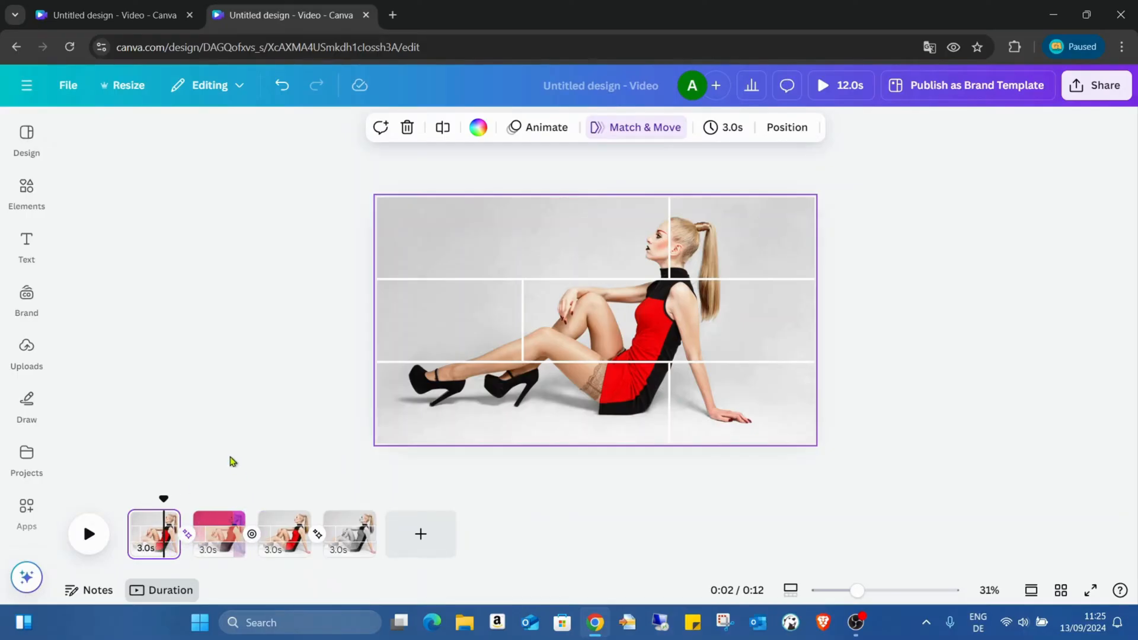
- Review the settings of the transition between the first and second pages with the playhead at 2.2 seconds
left_click(186, 535)
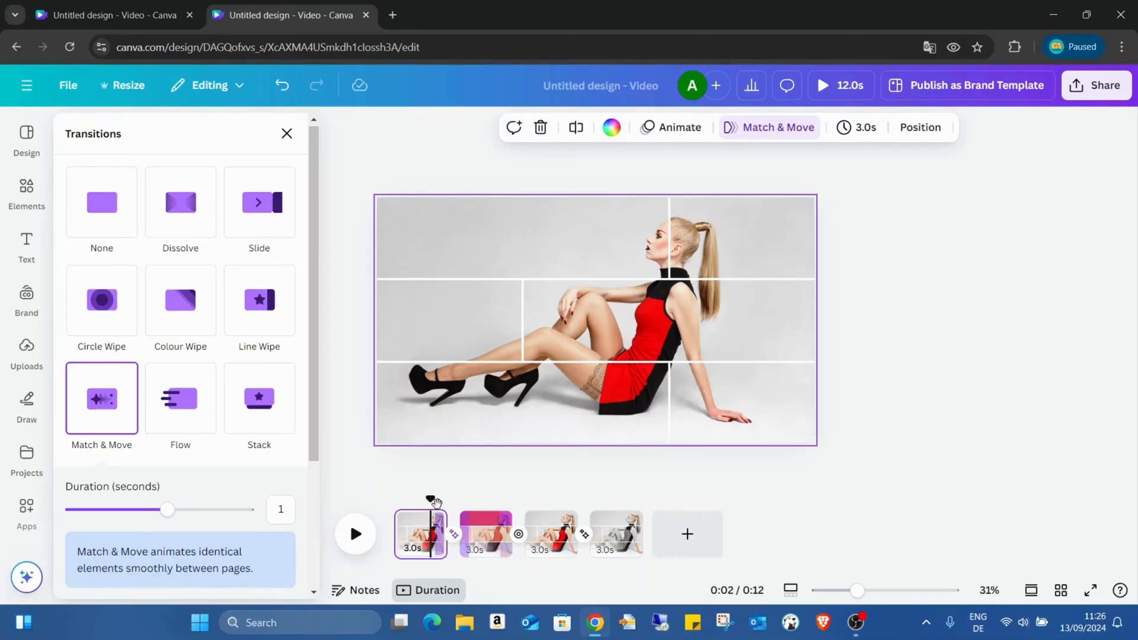
mouse_move(432, 501)
left_mouse_down()
mouse_move(468, 507)
mouse_move(433, 504)
left_mouse_up()
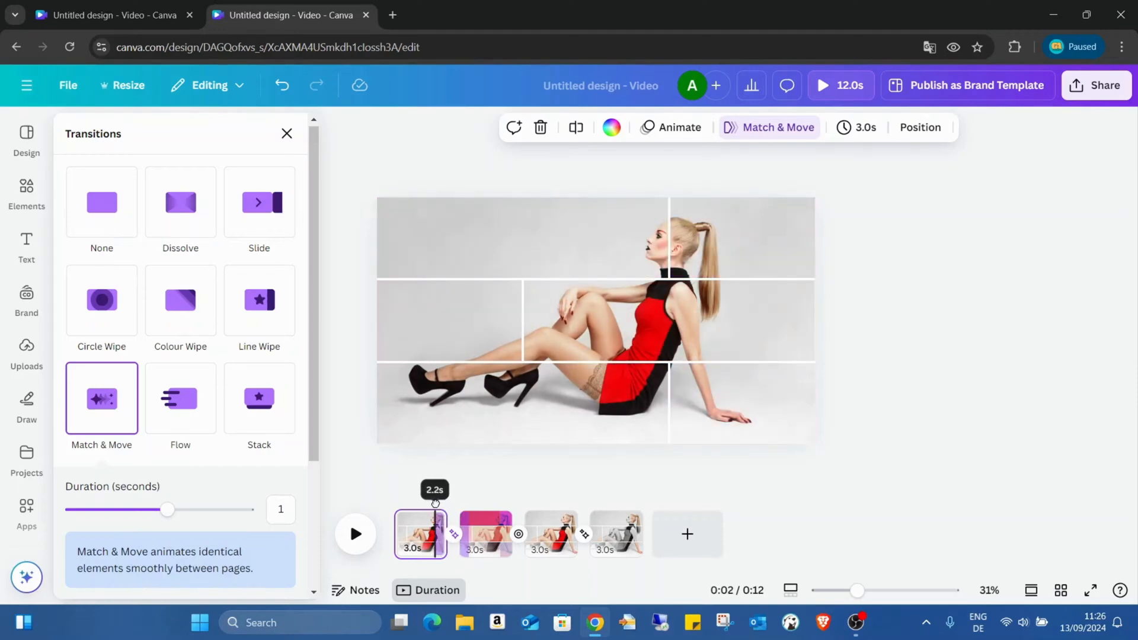
left_click(622, 481)
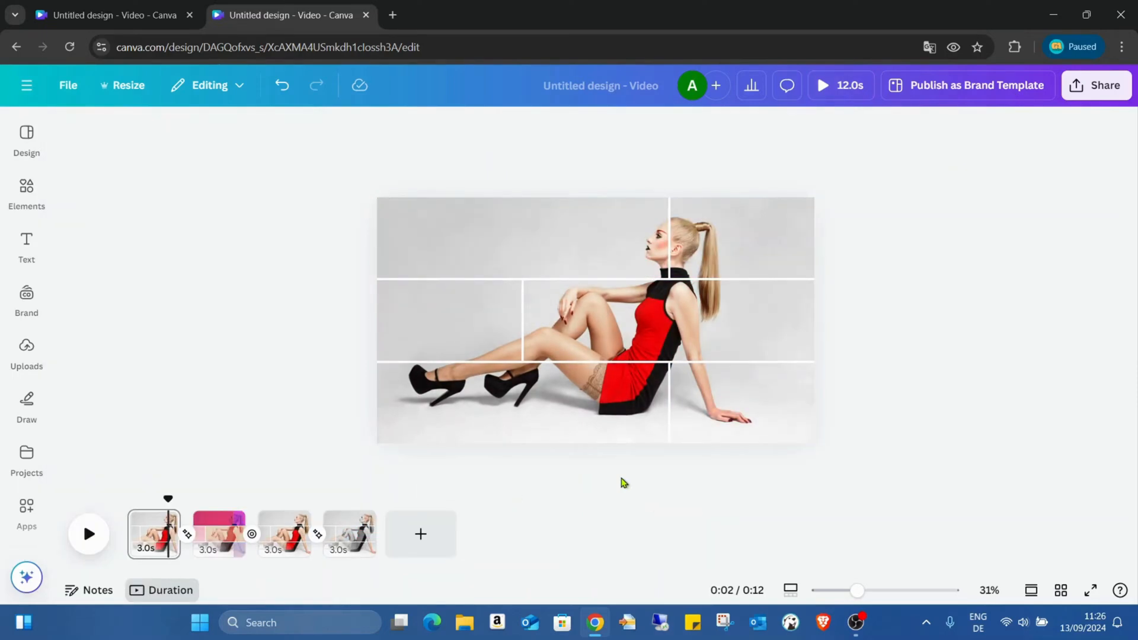
- Add three blank pages at the end of the video
left_click(402, 551)
left_click(545, 545)
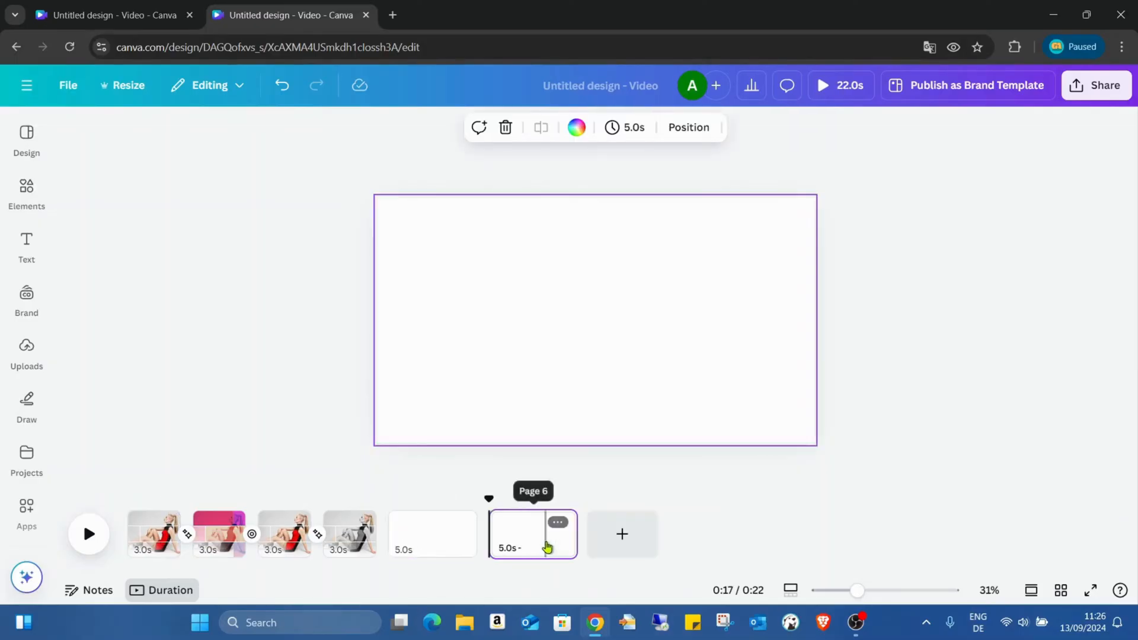
left_click(546, 547)
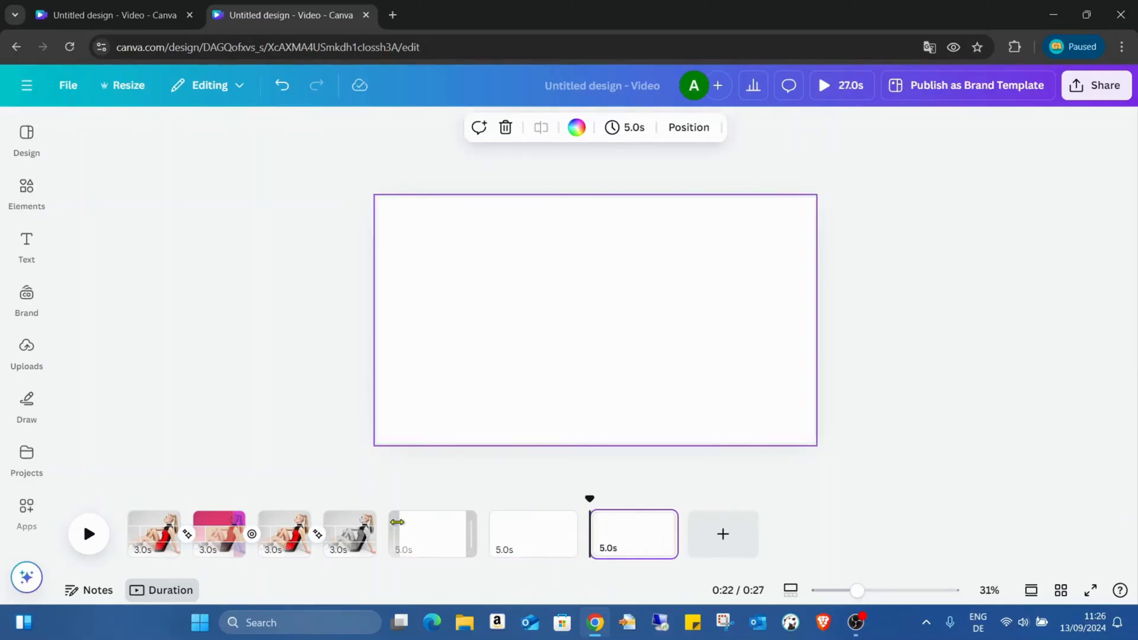
left_click(439, 539)
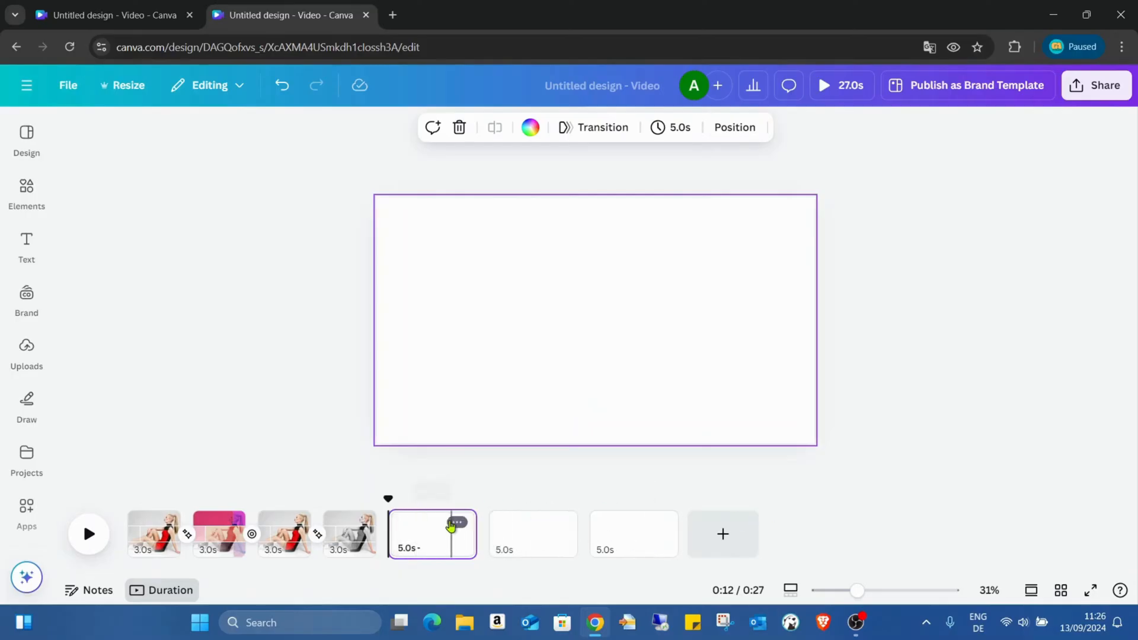
left_click(617, 546)
left_click(527, 546)
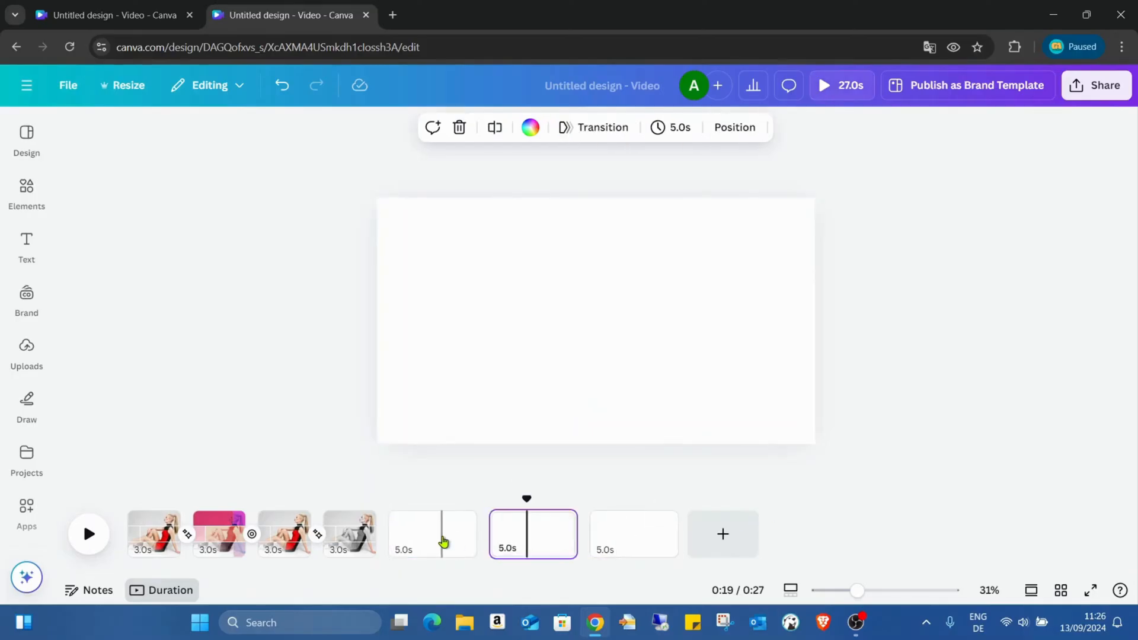
left_click(444, 542)
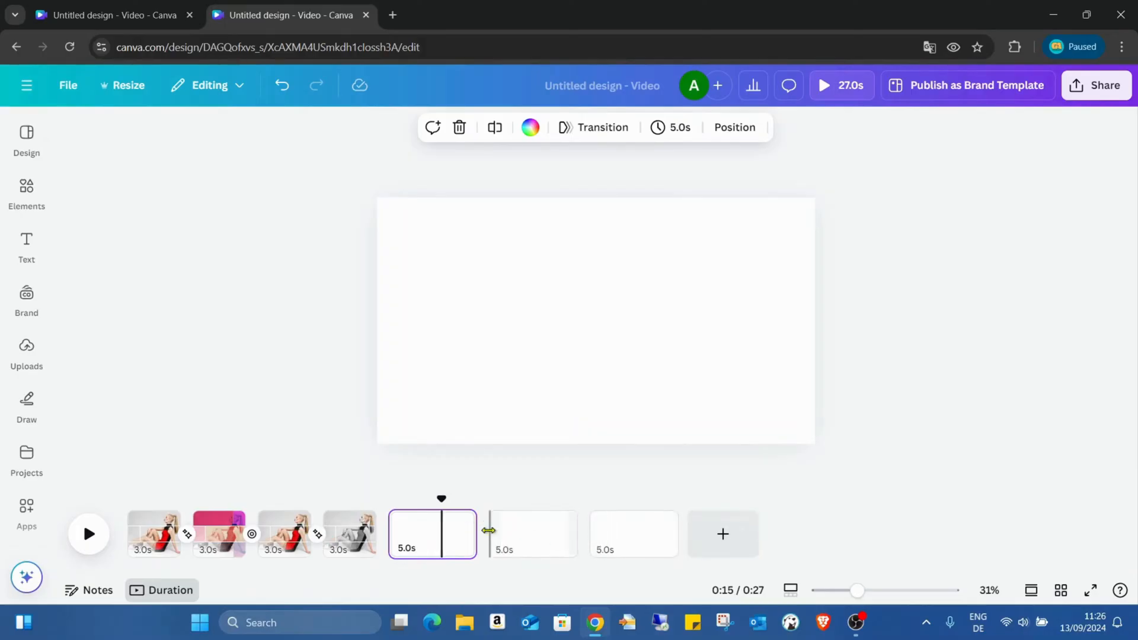
- Add a Match & Move transition lasting 2.5 seconds between the first and second blank pages
left_click(484, 548)
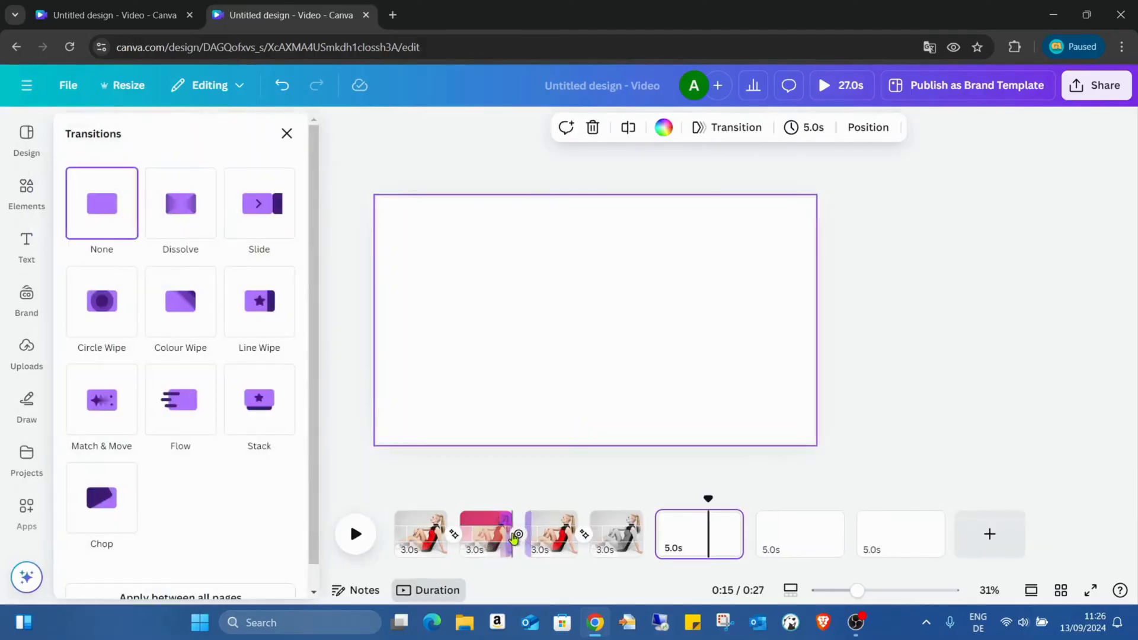
left_click(756, 544)
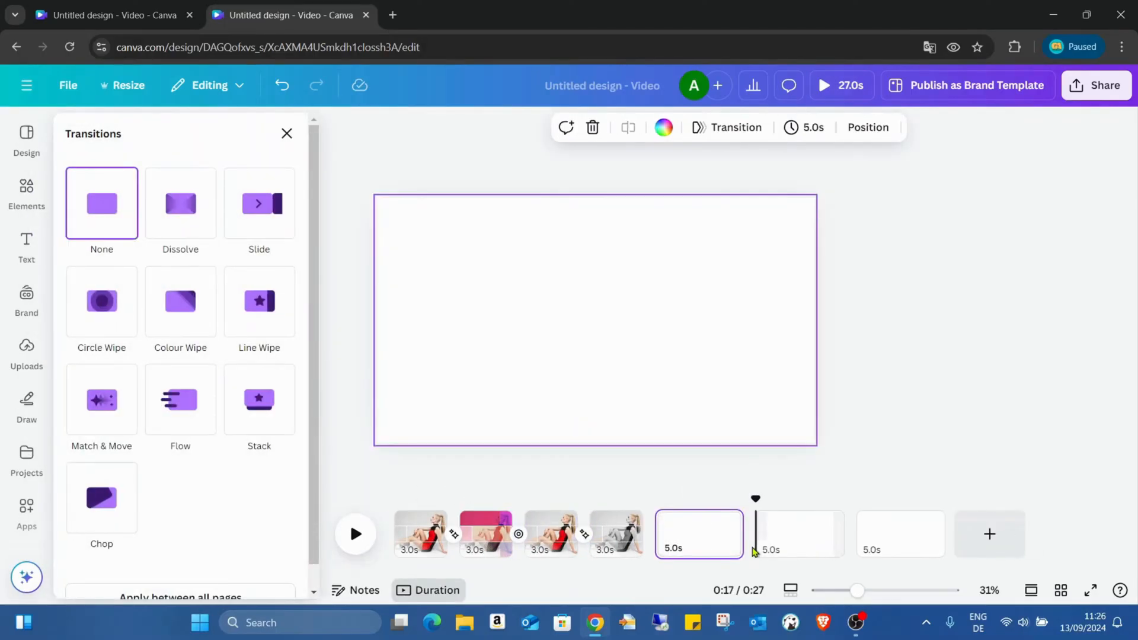
mouse_move(756, 546)
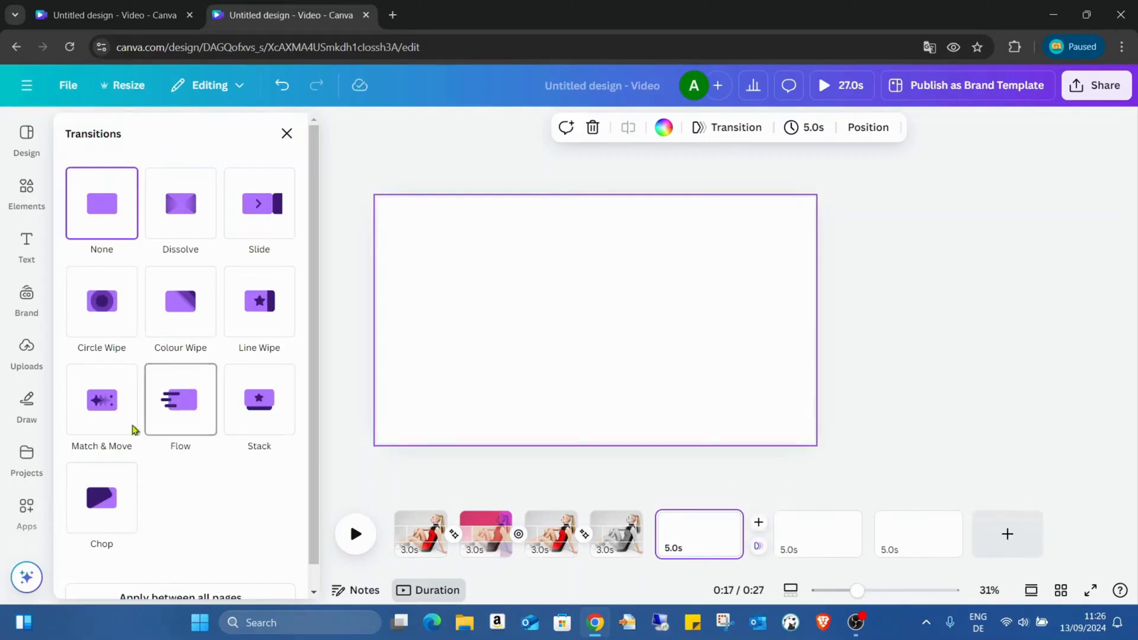
left_click(112, 427)
left_click_drag(104, 511, 249, 518)
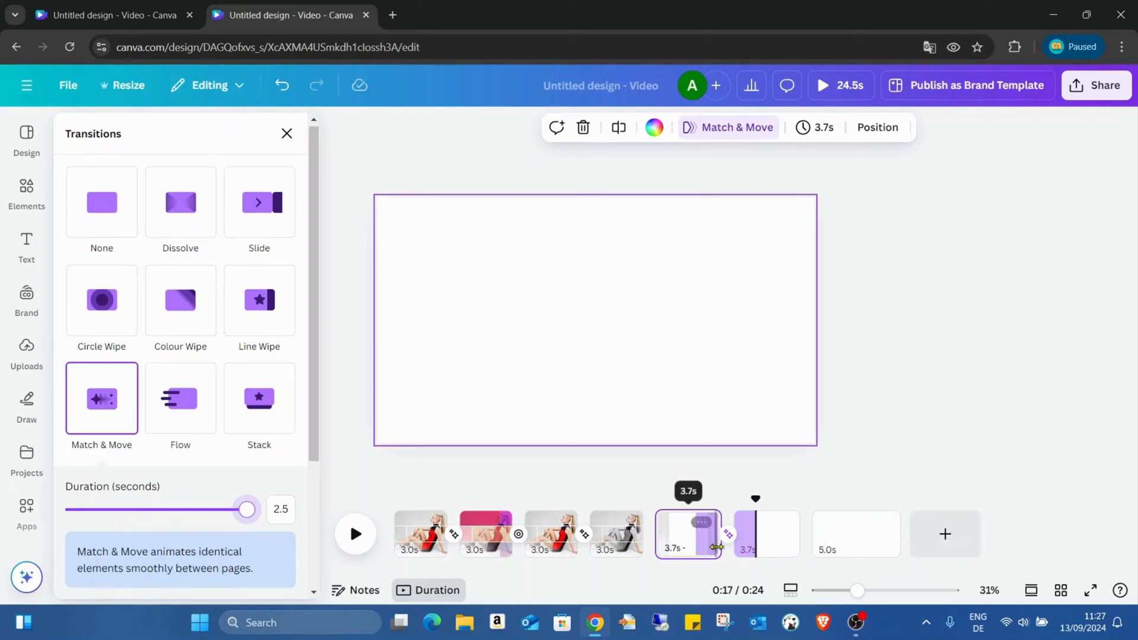
- Shorten the Match & Move transition between the first and second blank pages to 1 second
left_click_drag(250, 510, 137, 510)
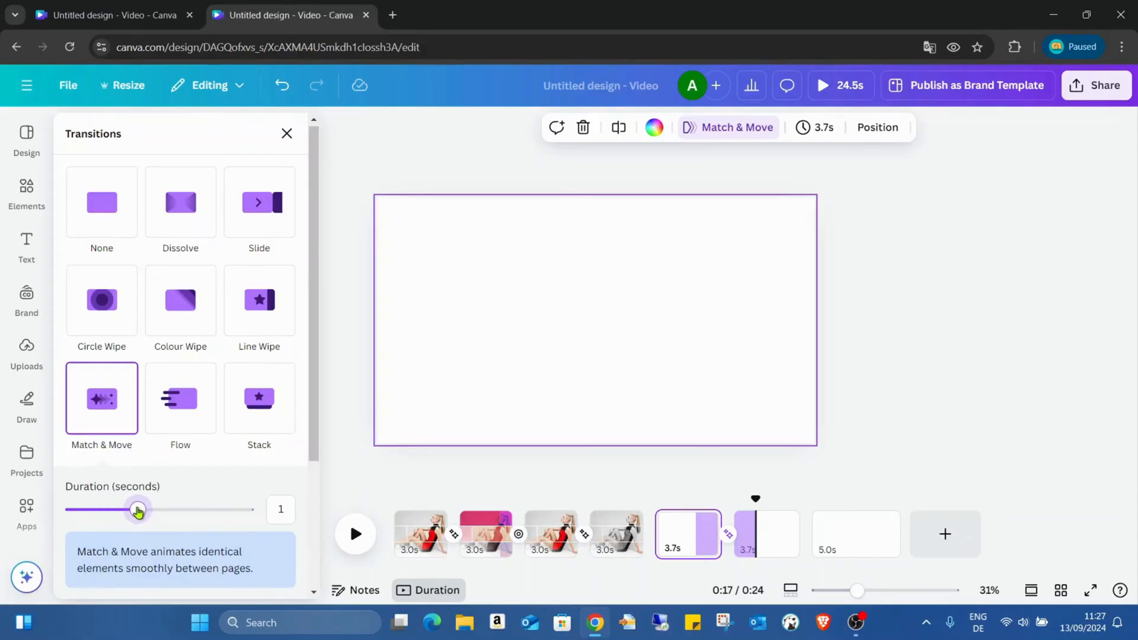
left_click(871, 461)
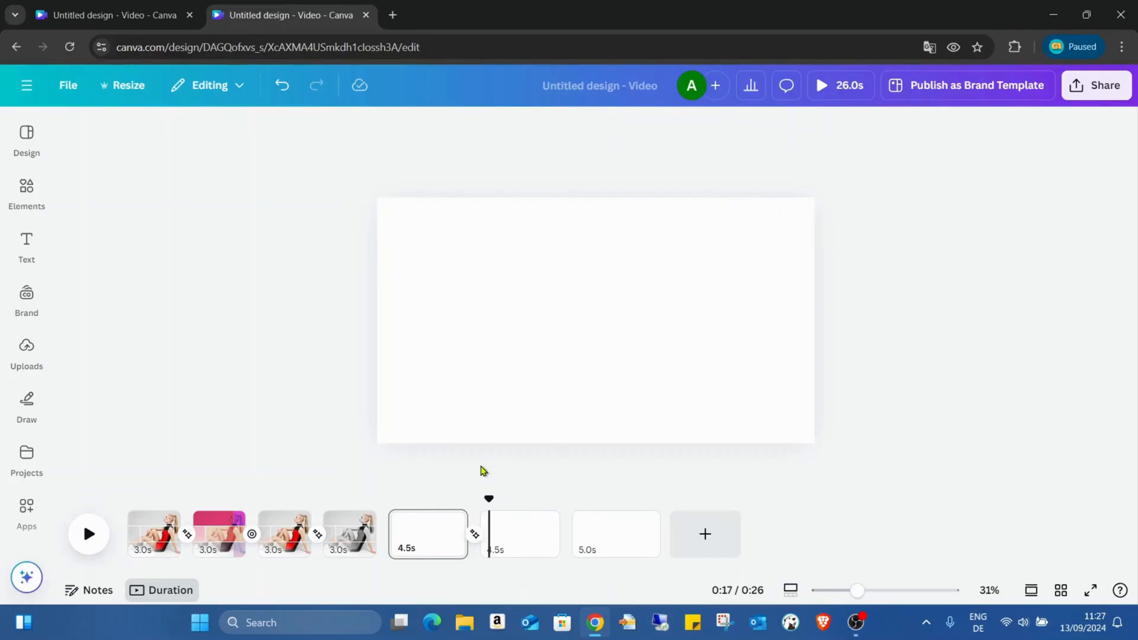
left_click(474, 534)
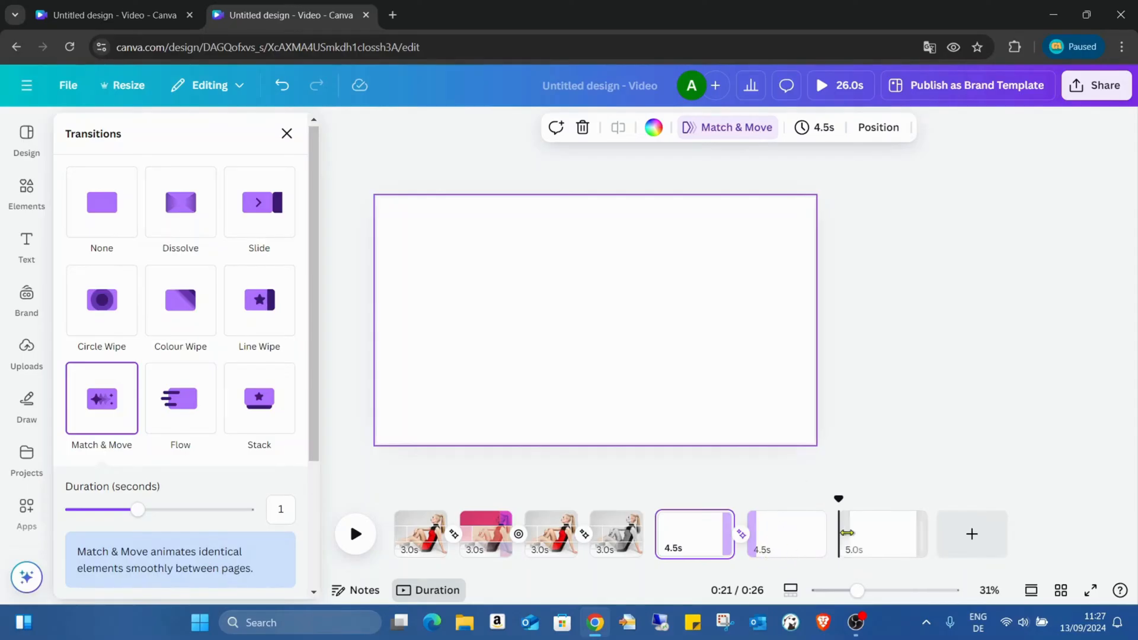
- Add a Match & Move transition lasting 1 second between the second and third blank pages
left_click(840, 544)
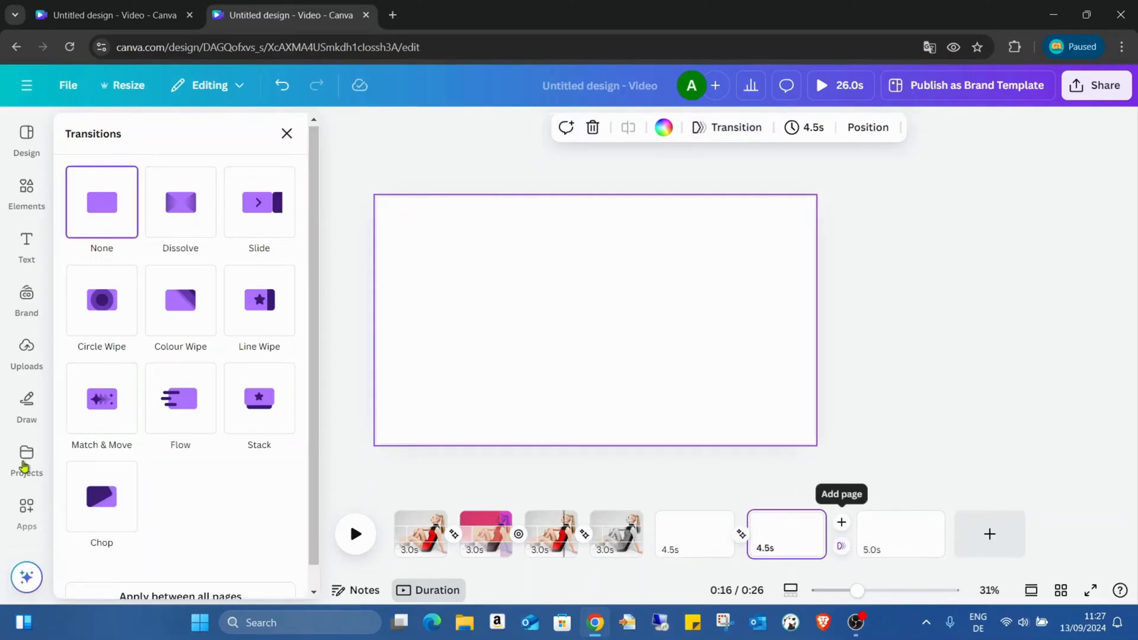
left_click(102, 398)
left_click_drag(99, 511, 137, 510)
left_click(974, 448)
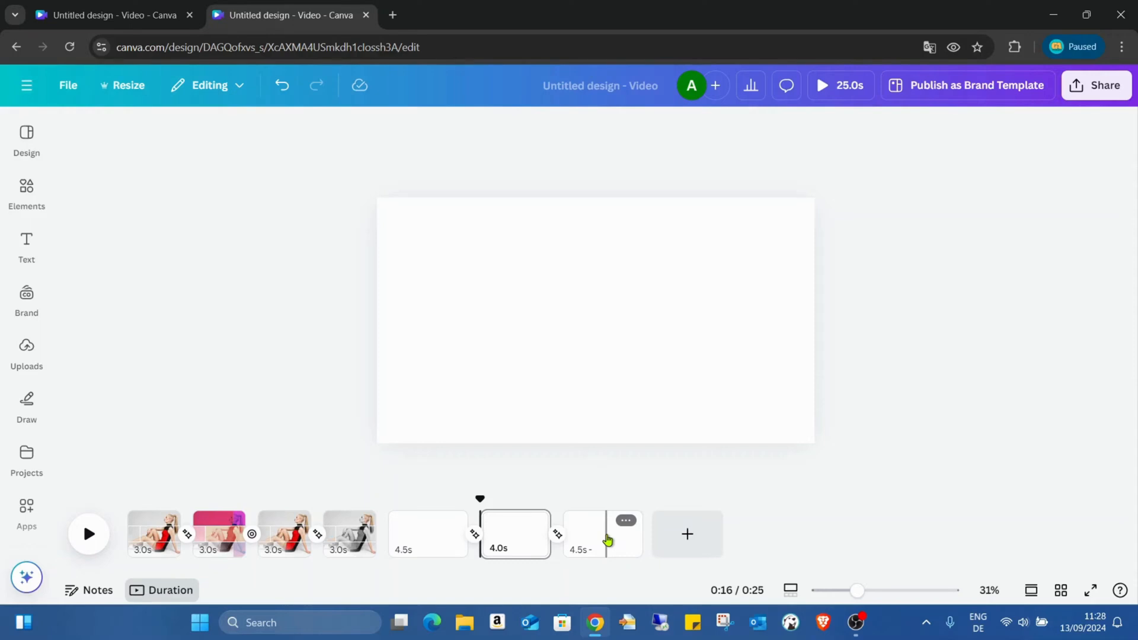
- Lengthen the transition between the first and second blank pages to 2.5 seconds
left_click(479, 536)
left_click_drag(137, 508, 285, 516)
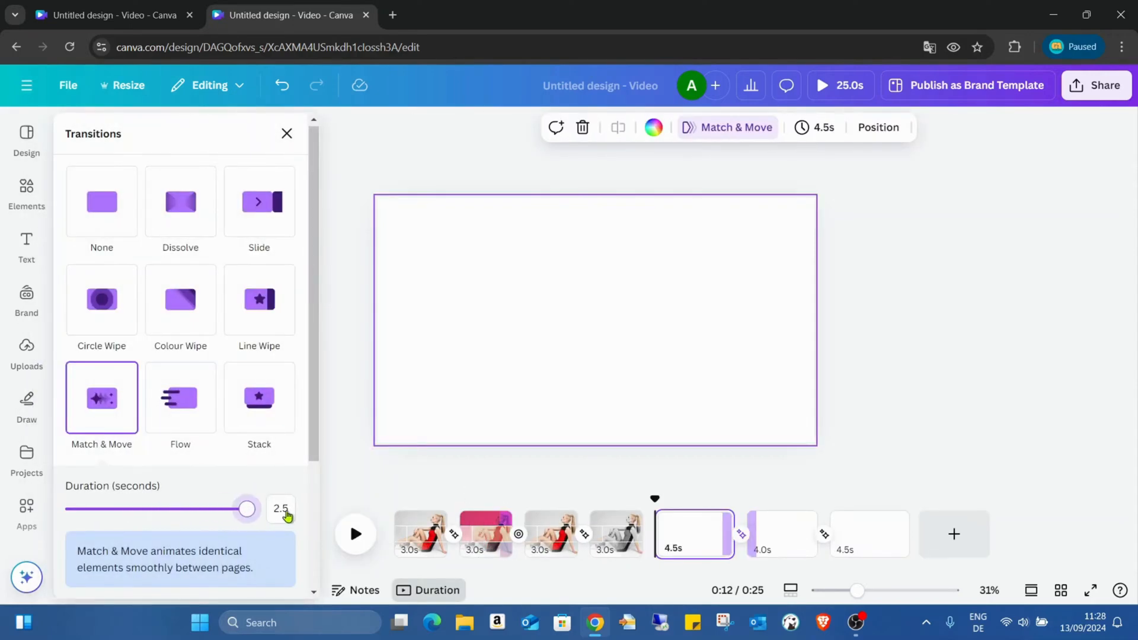
left_click(798, 452)
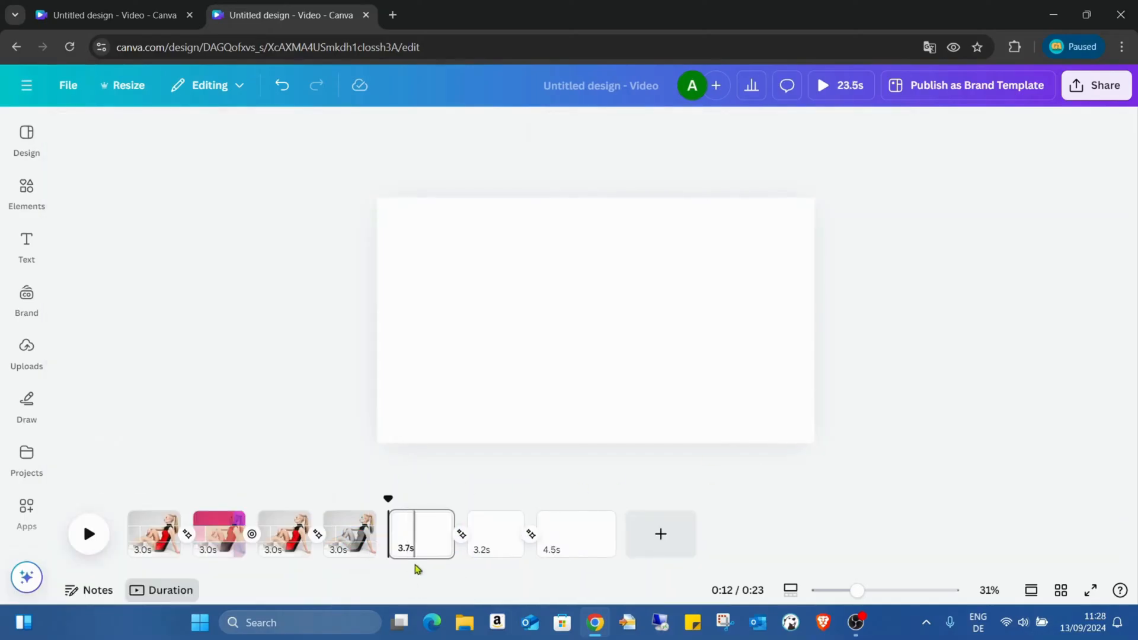
- Trim the first blank page to 2.3 seconds and check the duration of the transition that follows it
left_click(458, 526)
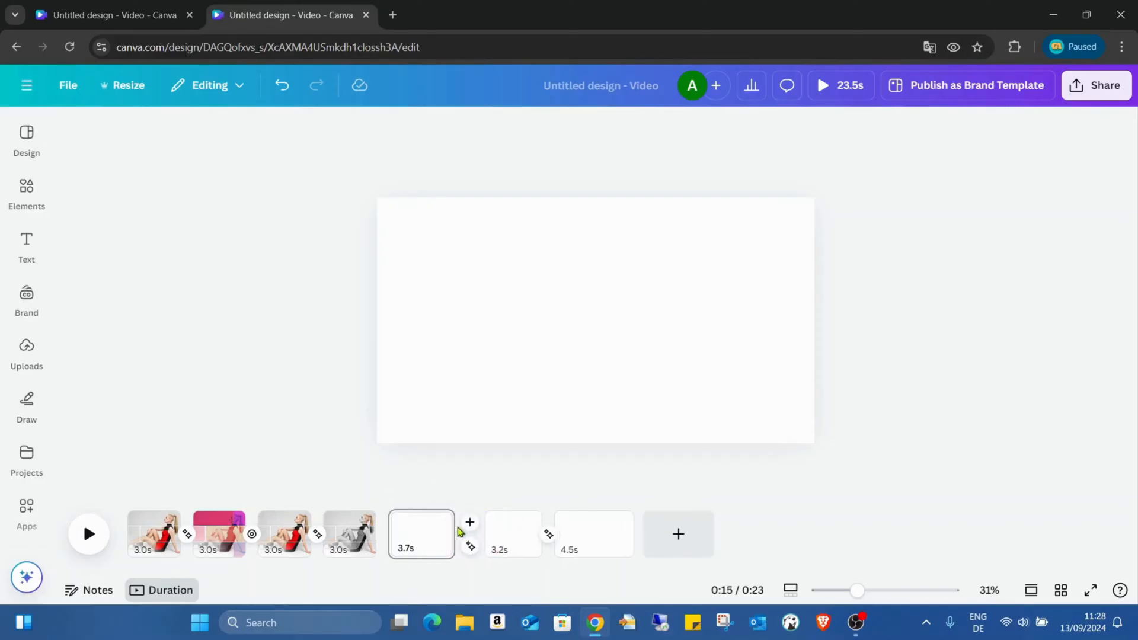
mouse_move(451, 544)
left_mouse_down()
mouse_move(413, 537)
mouse_move(437, 537)
left_mouse_up()
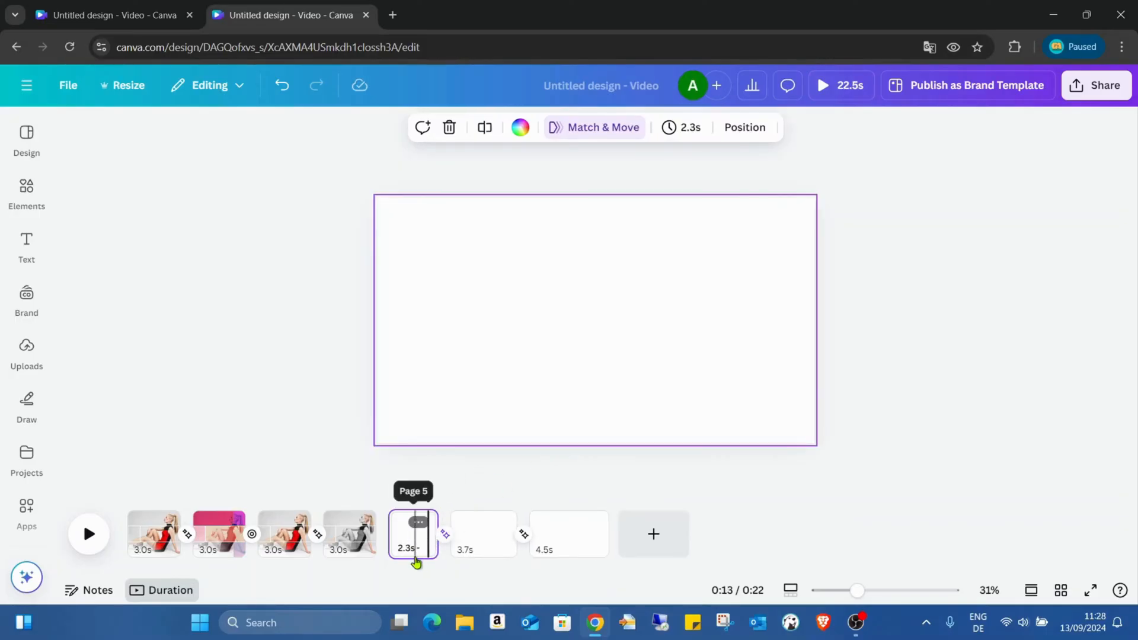
left_click(444, 535)
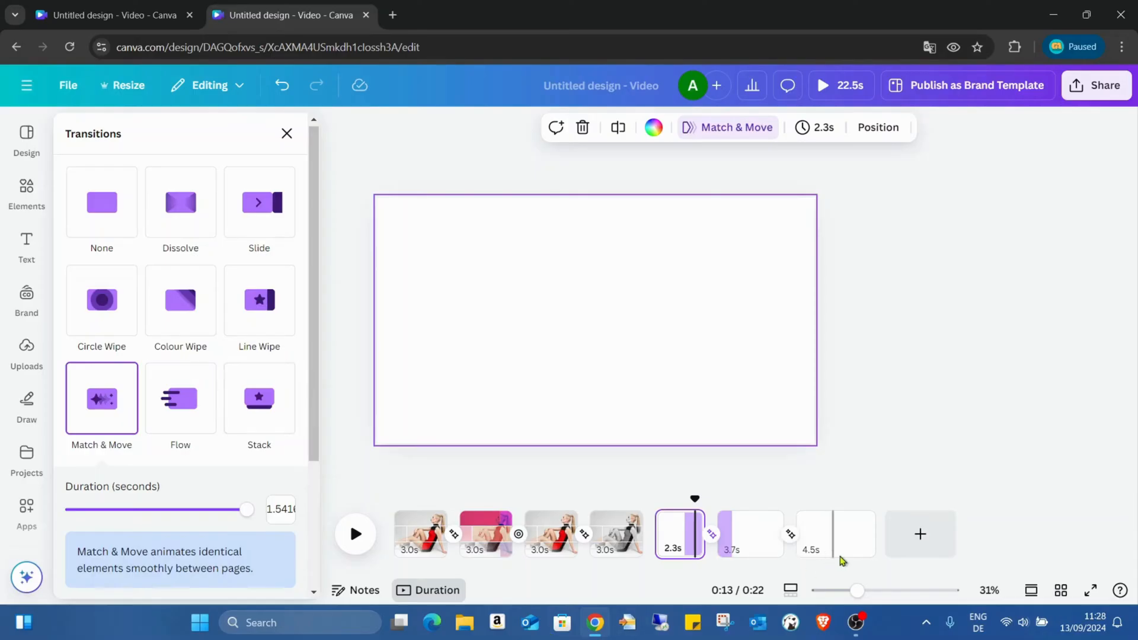
- Delete the three blank pages at the end of the video
left_click(828, 532)
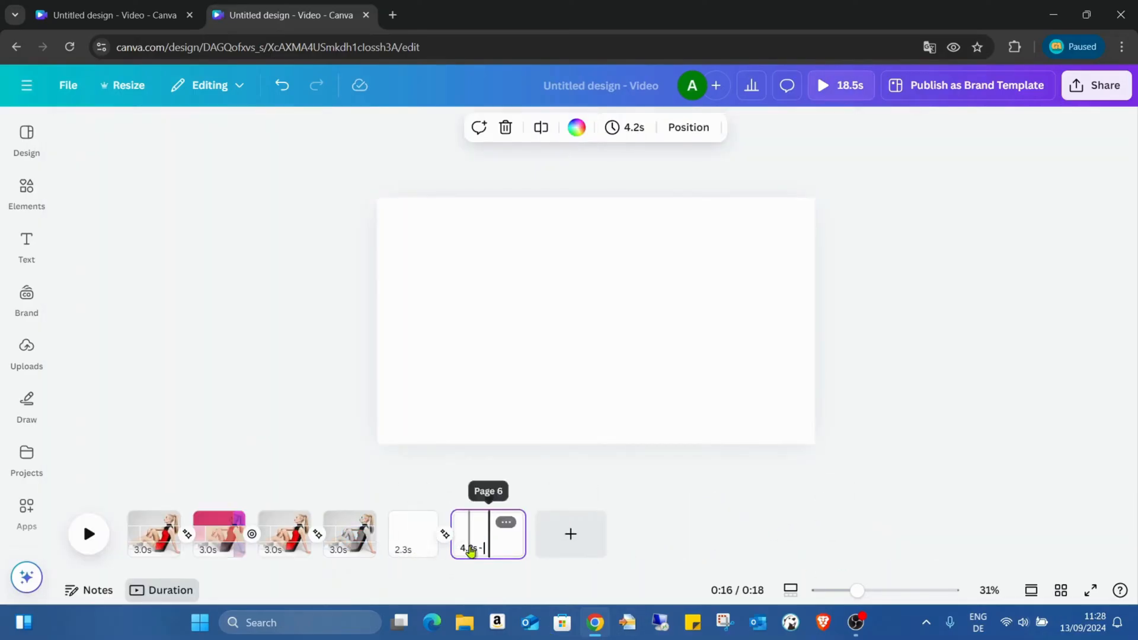
left_click(415, 549)
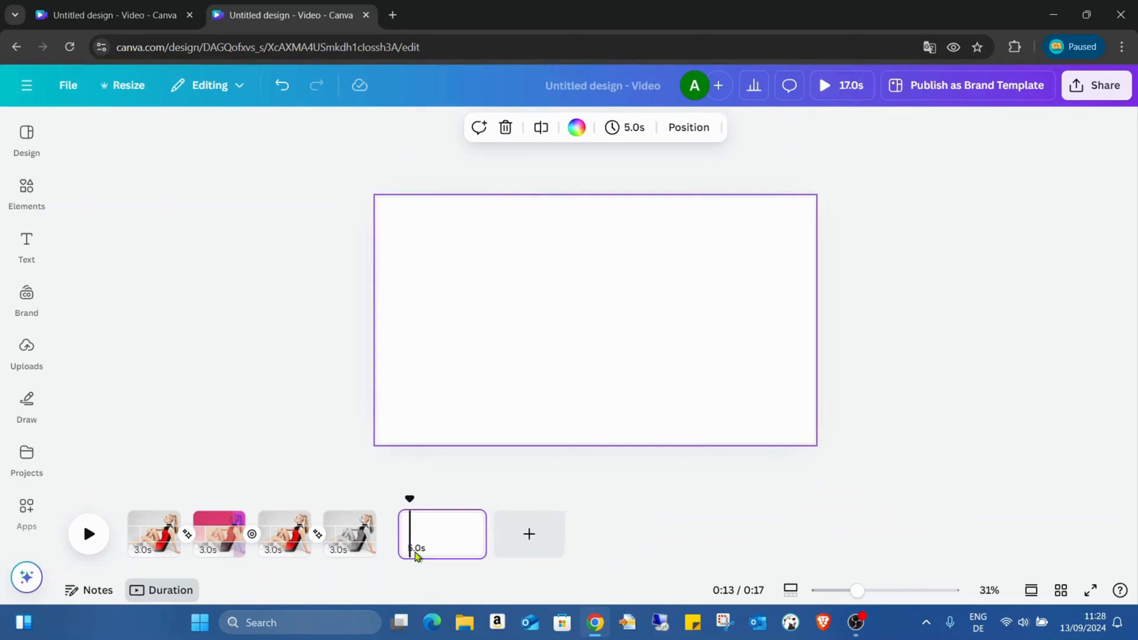
left_click(415, 551)
key("Delete")
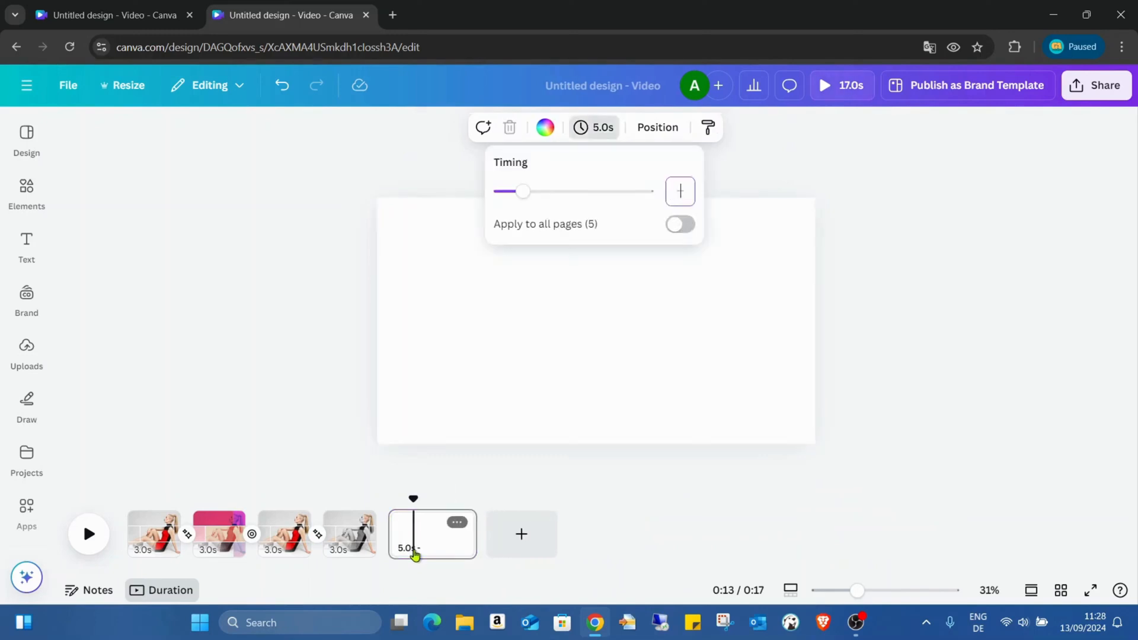
left_click(432, 539)
key("Delete")
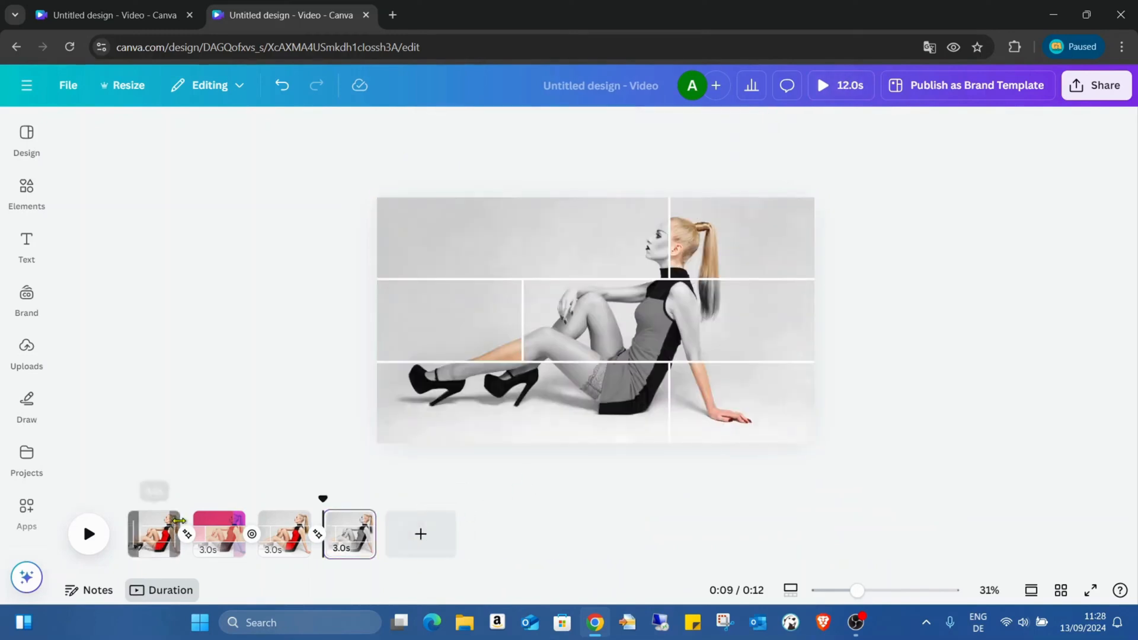
- Preview the four-page video in full screen from the first page and return to the editor
left_click(165, 541)
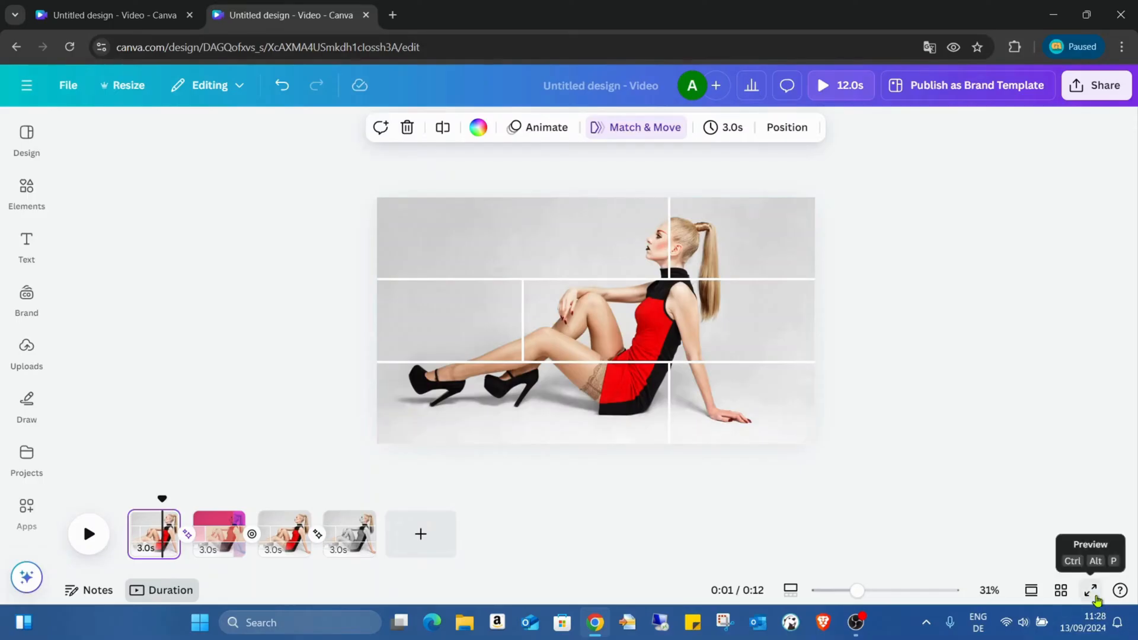
left_click(1091, 591)
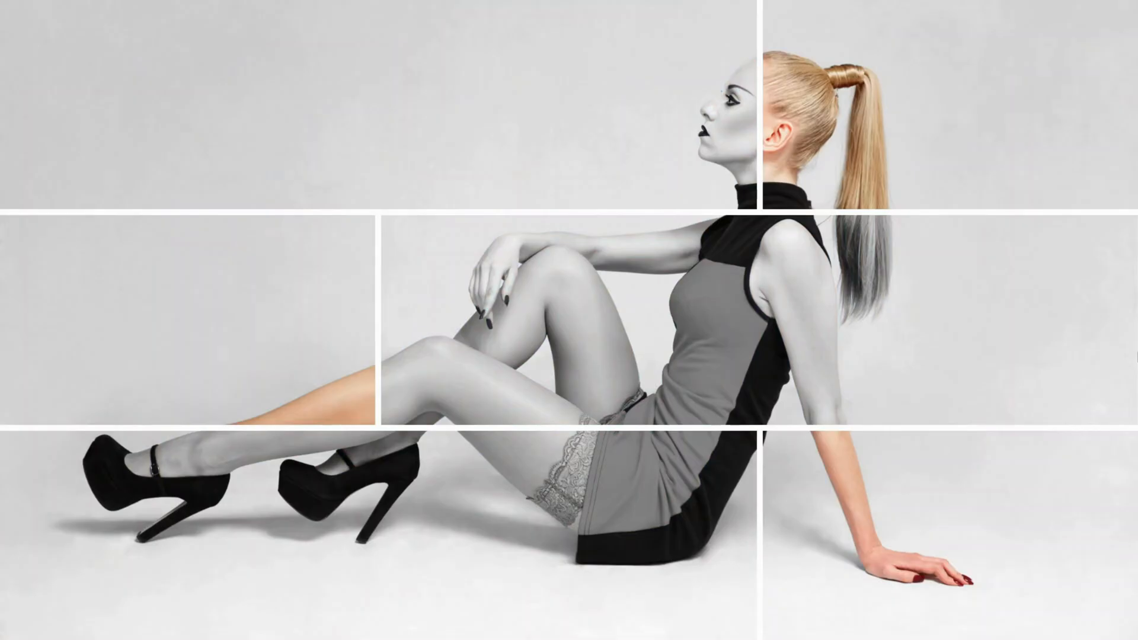
key("space")
mouse_move(968, 550)
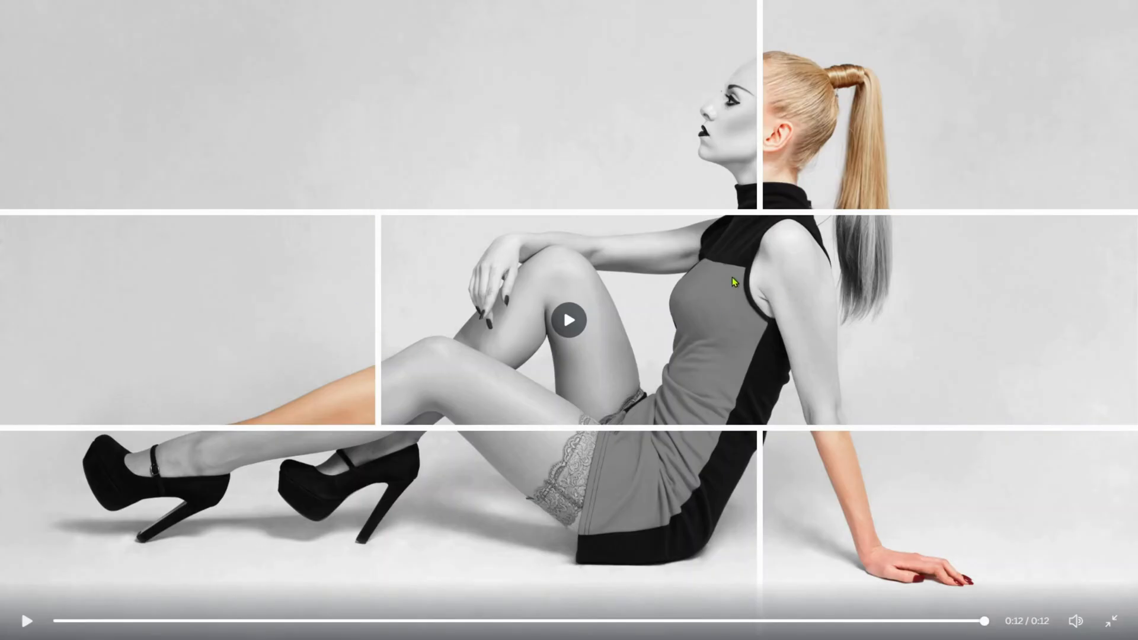
key("Escape")
left_click(13, 81)
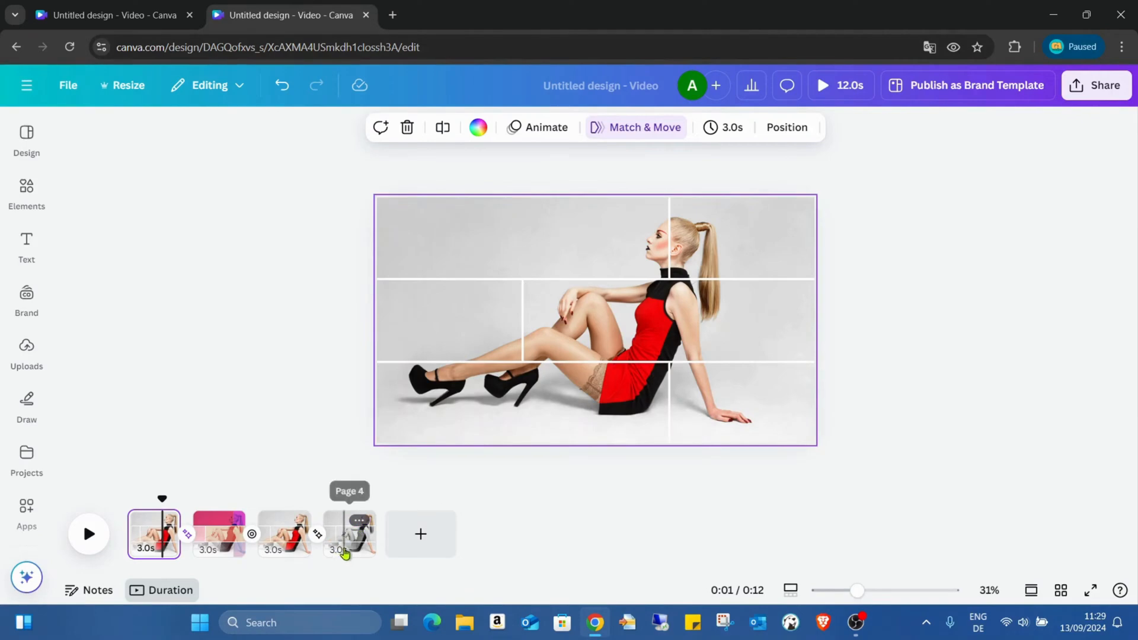
- Duplicate the fourth page and add a Match & Move transition between it and its copy
right_click(348, 552)
left_click(480, 278)
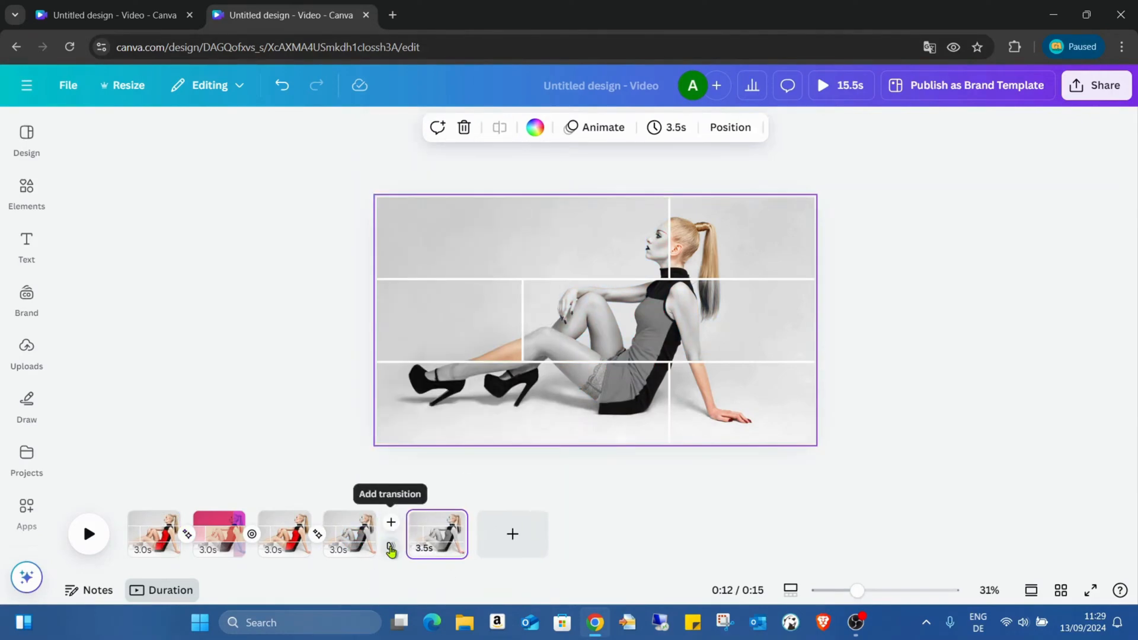
left_click(387, 542)
left_click(125, 430)
left_click_drag(103, 510, 168, 509)
left_click(933, 480)
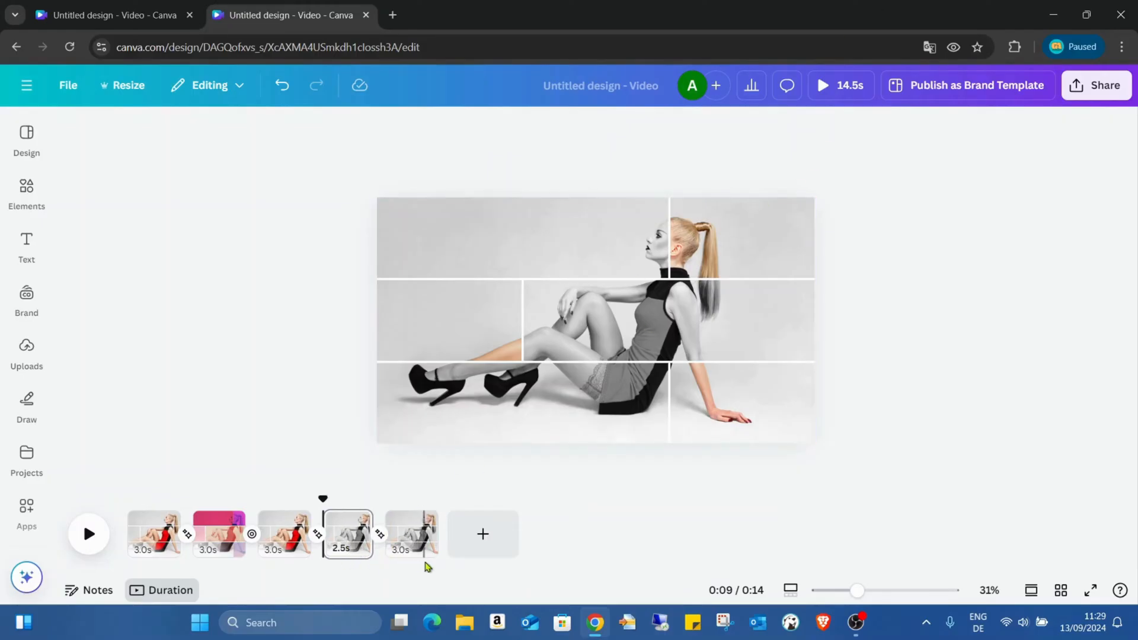
- Set the fourth page's timing to 3 seconds and apply it to all five pages
left_click(344, 550)
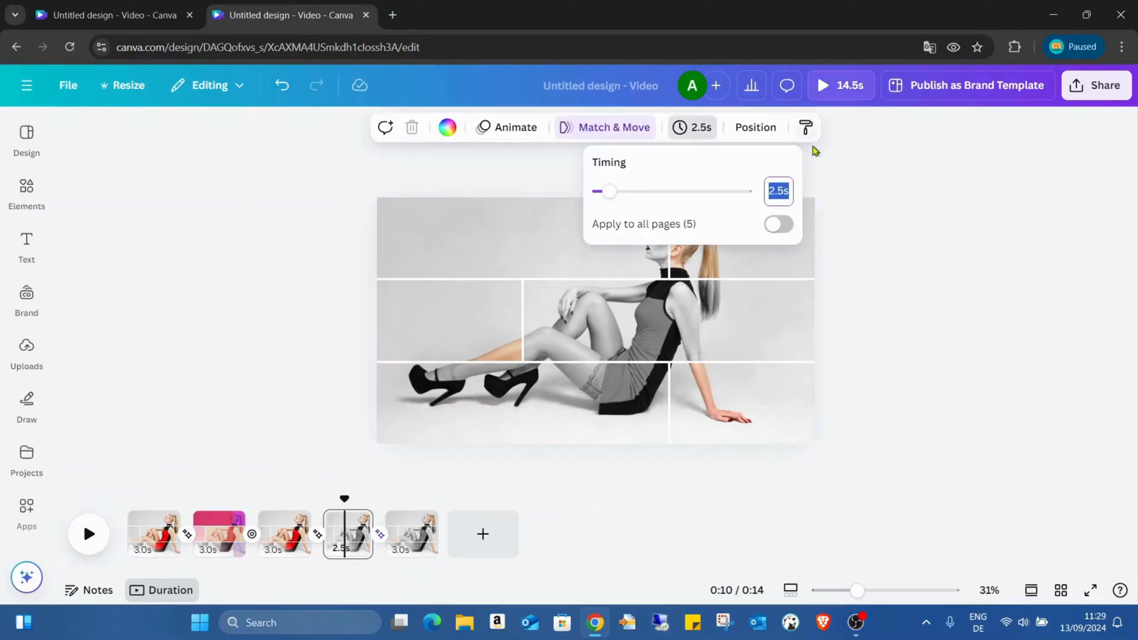
type("3")
left_click(783, 227)
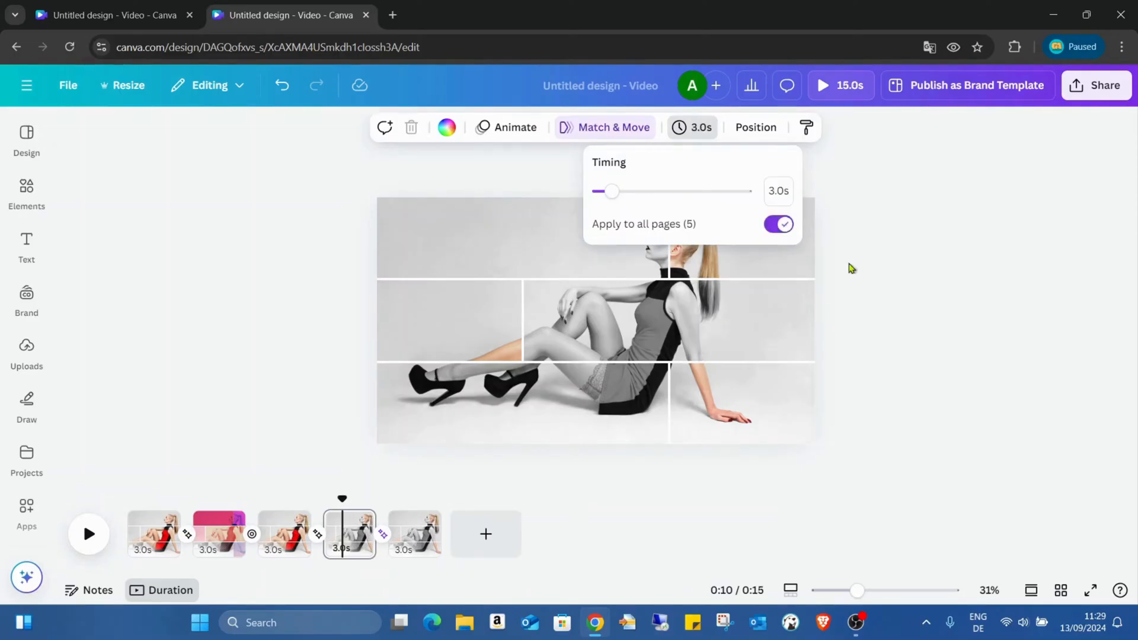
left_click(849, 277)
left_click(285, 438)
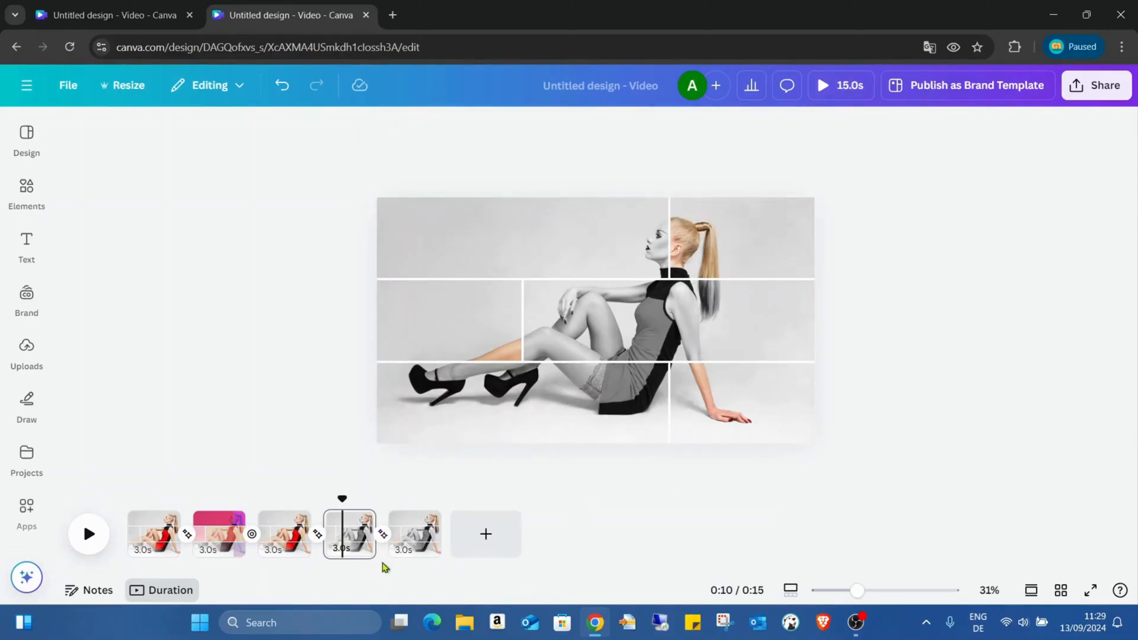
- On the fifth page, restore the wide top-left grid cell's original saturation and set the top-right cell's saturation to -100
left_click(414, 526)
left_click(589, 219)
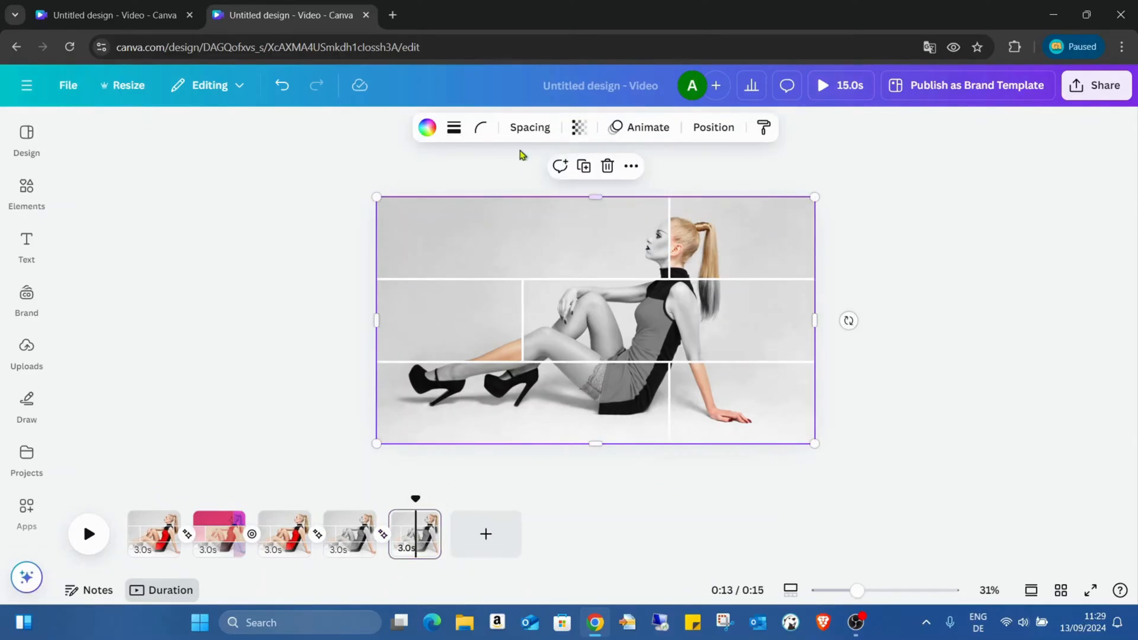
left_click(505, 225)
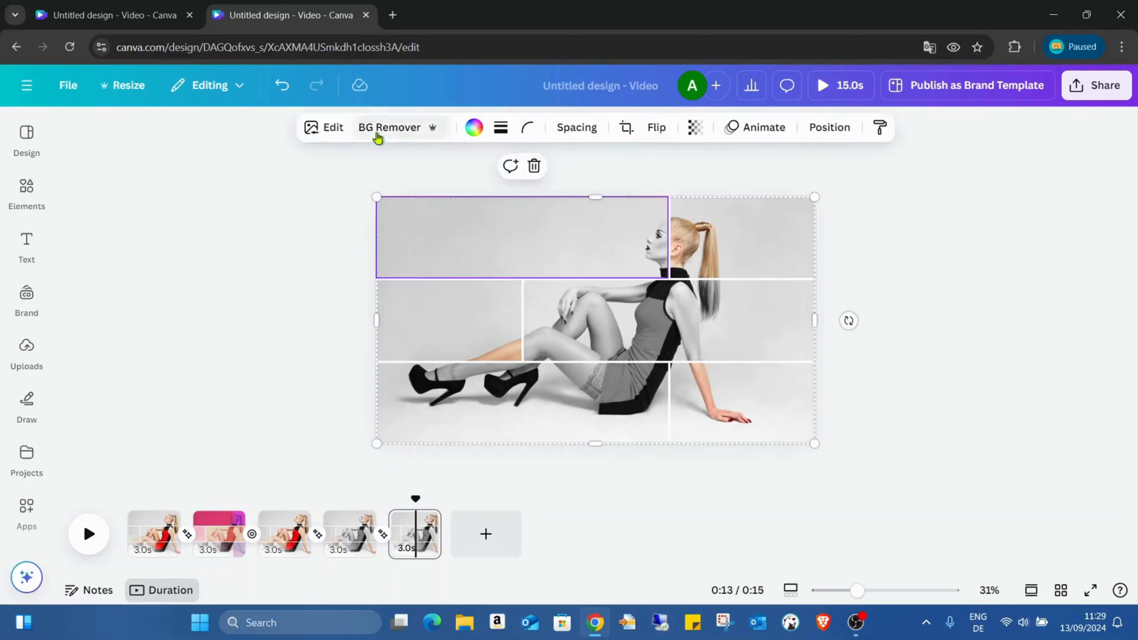
left_click(331, 134)
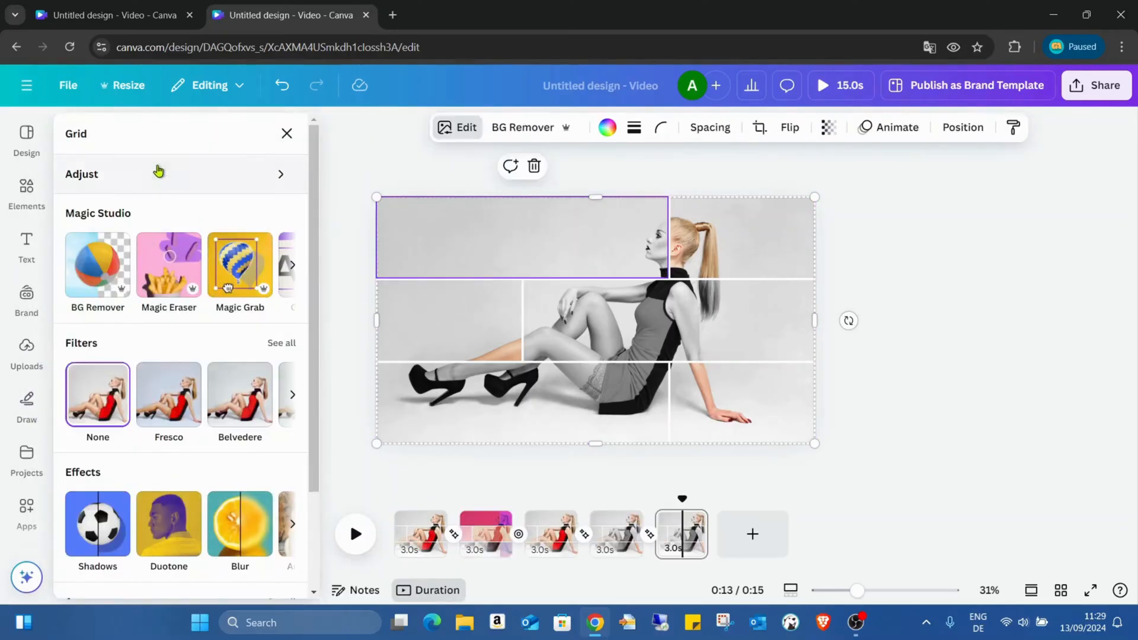
left_click(158, 171)
scroll(198, 403, "down", 6)
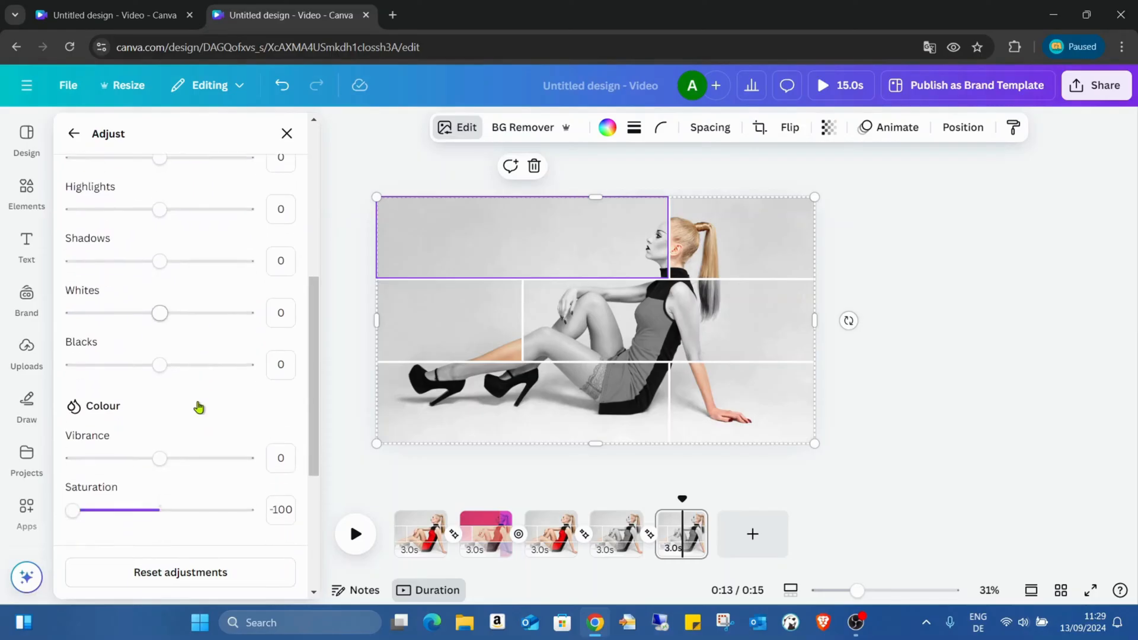
scroll(199, 407, "down", 3)
left_click_drag(72, 362, 42, 363)
left_click(693, 227)
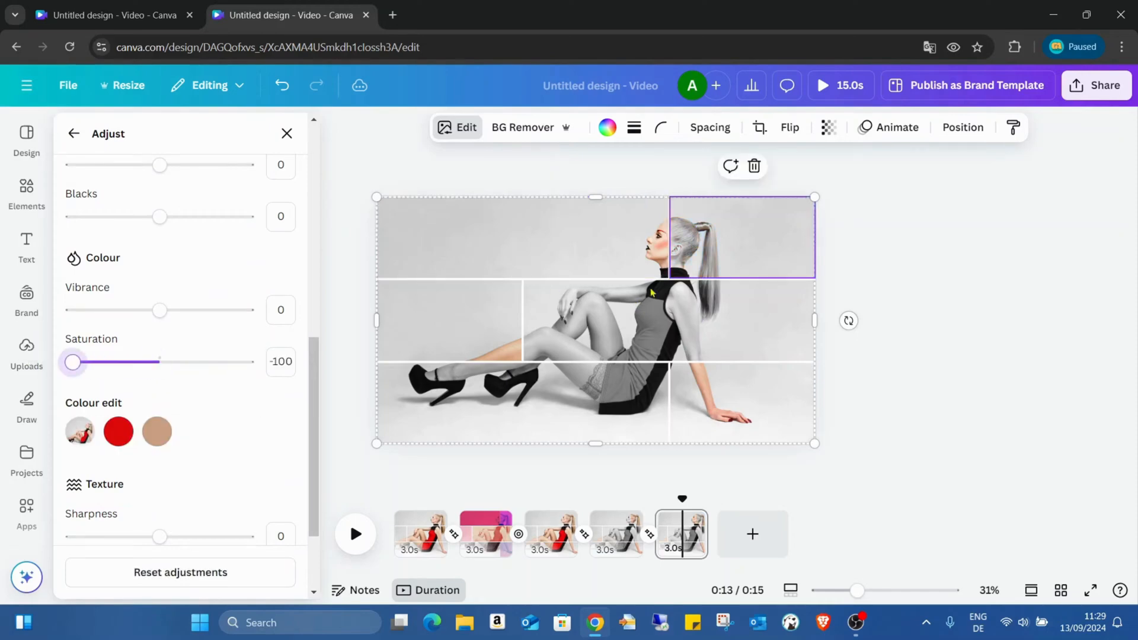
- Set the middle-left grid cell's saturation to -100 and restore the wide middle-right cell's original colour
left_click(475, 329)
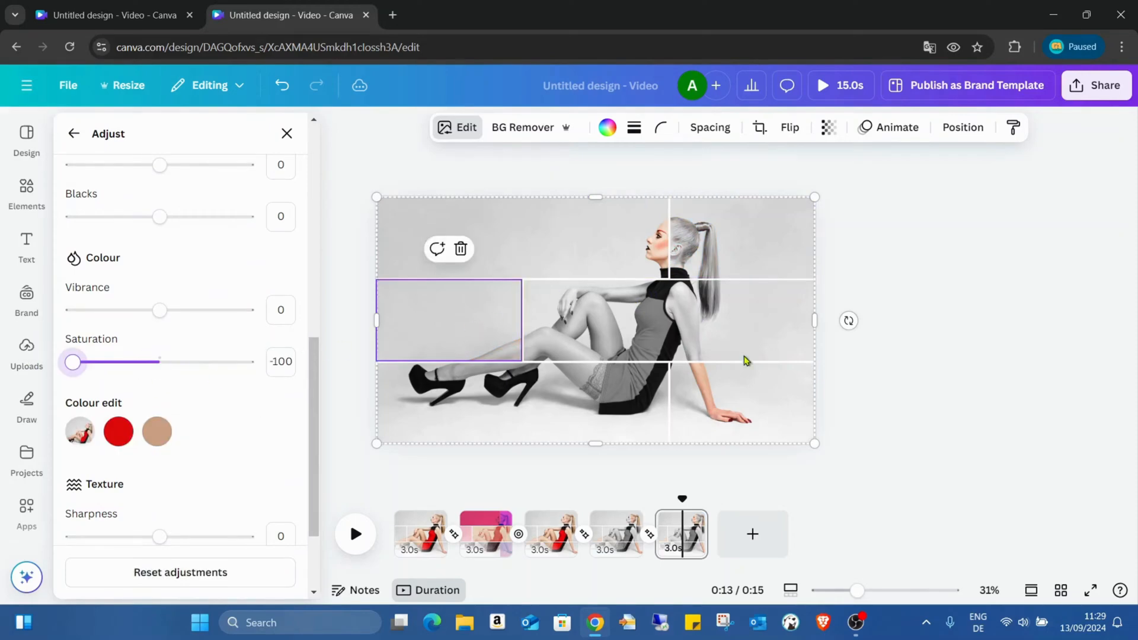
left_click(716, 341)
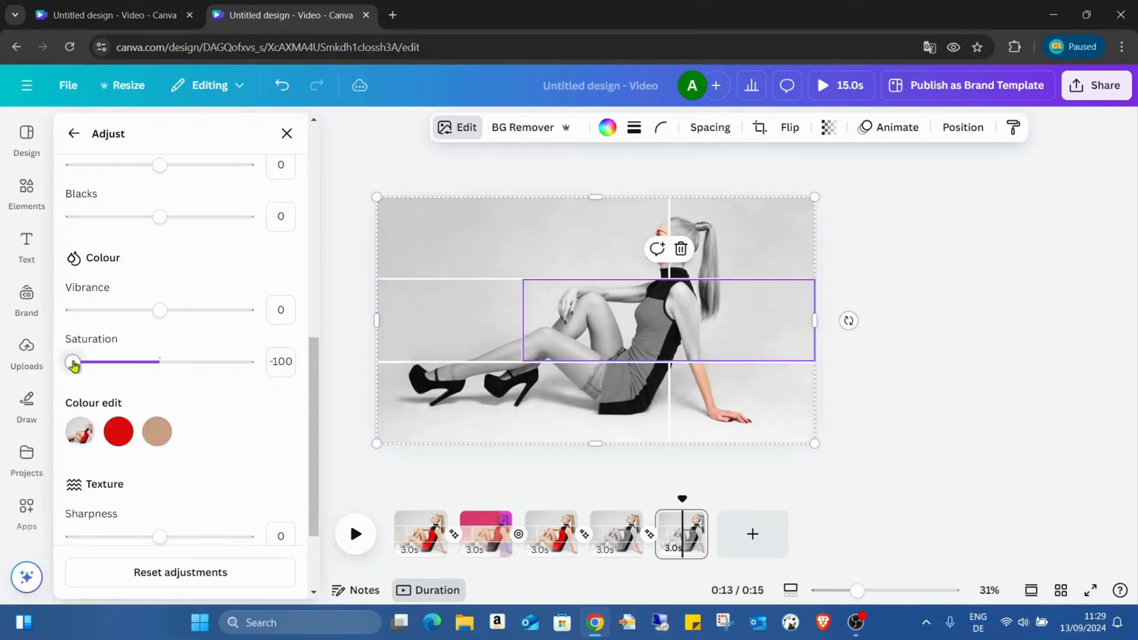
left_click_drag(72, 362, 163, 367)
- Restore the wide bottom-left grid cell's original colour and set the bottom-right cell's saturation to -100
left_click(615, 414)
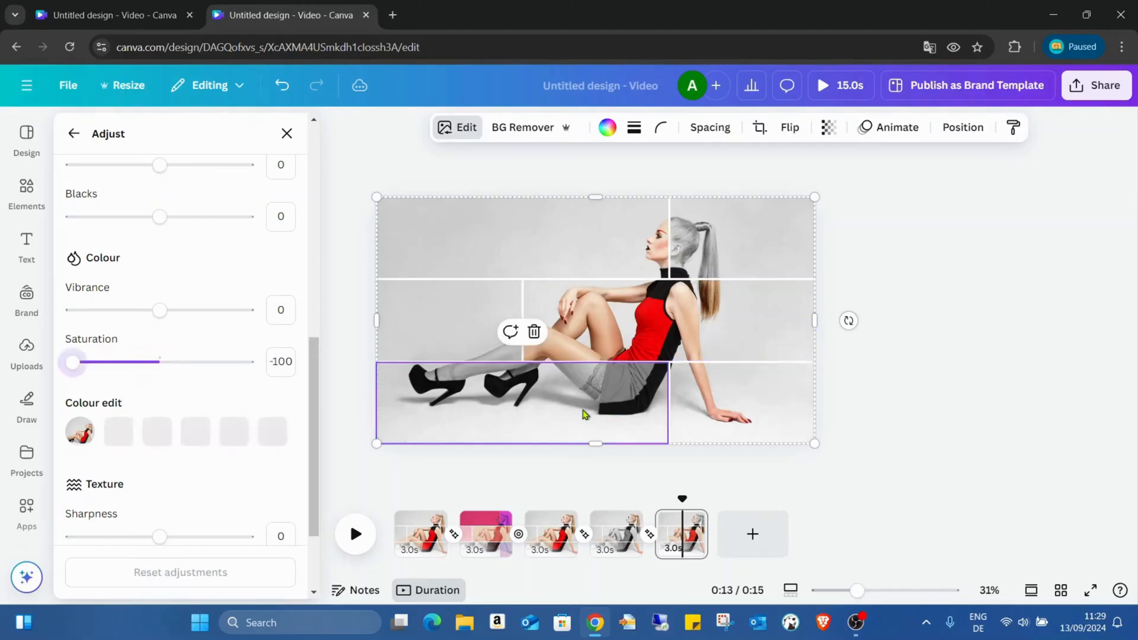
mouse_move(70, 363)
left_mouse_down()
mouse_move(162, 368)
mouse_move(53, 375)
left_mouse_up()
left_click(739, 406)
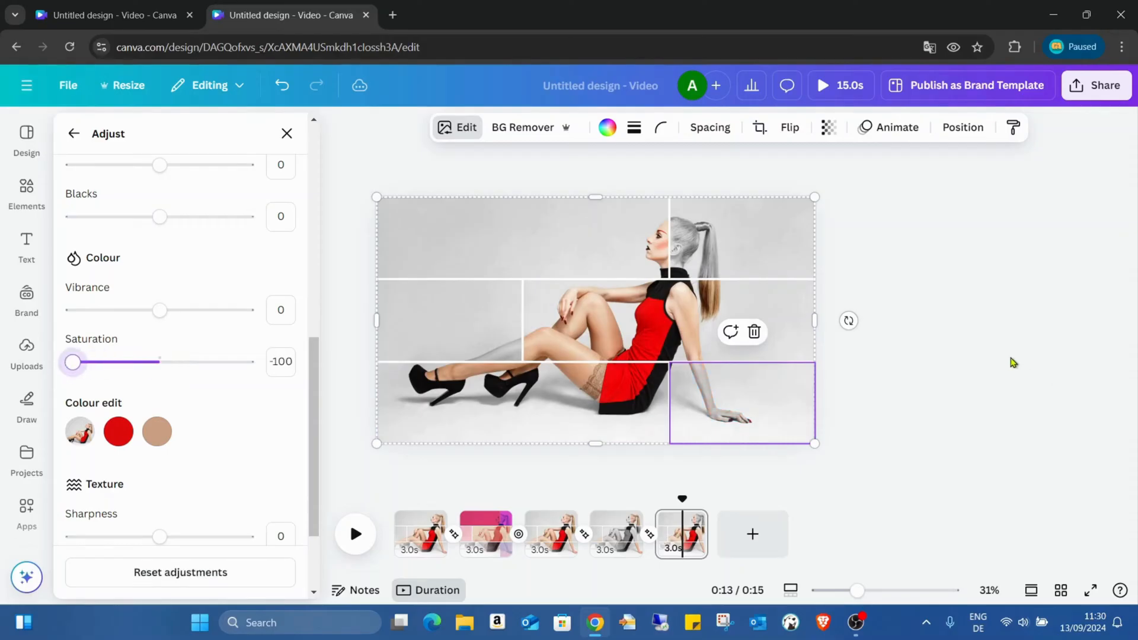
left_click(982, 329)
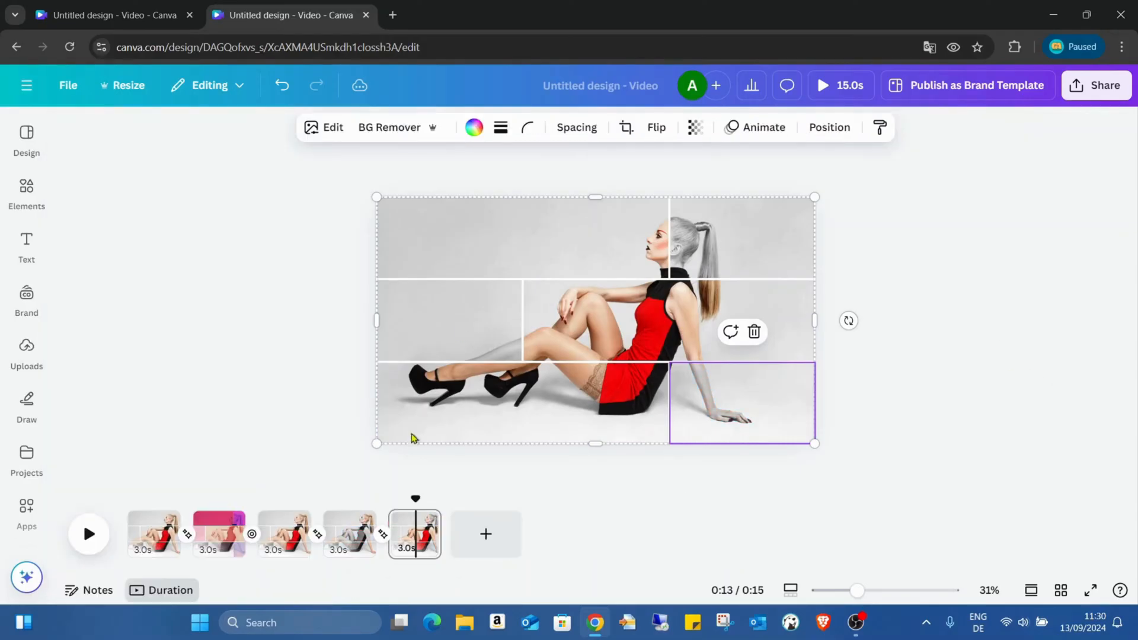
- Compare the fourth page with the fifth page, and preview the video in full screen
left_click(340, 550)
left_click(614, 504)
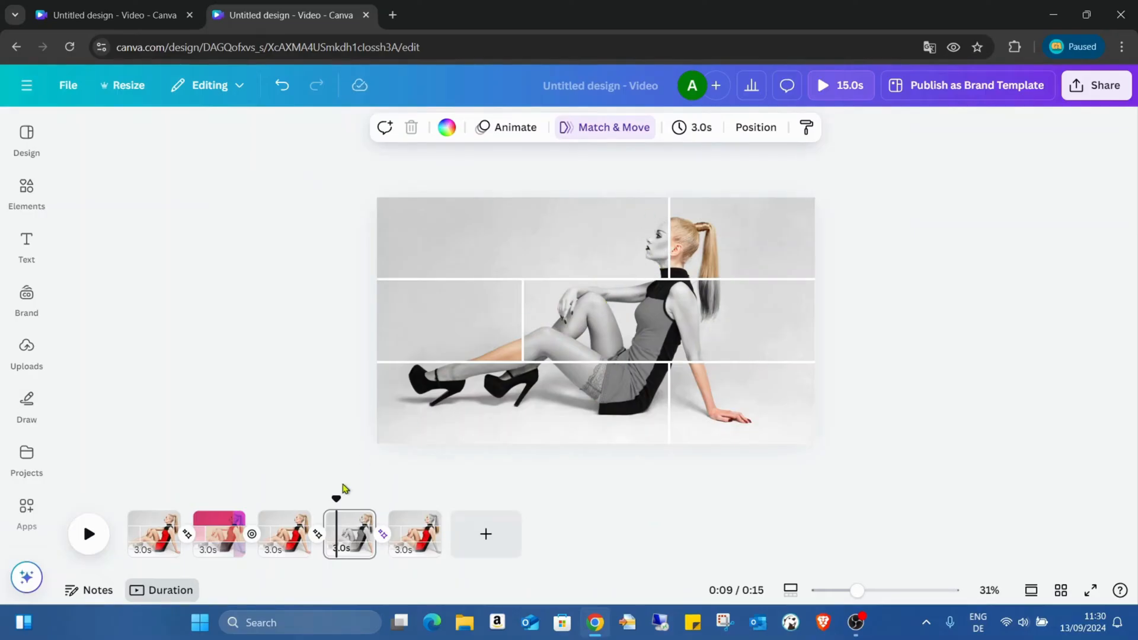
left_click(405, 549)
left_click(985, 316)
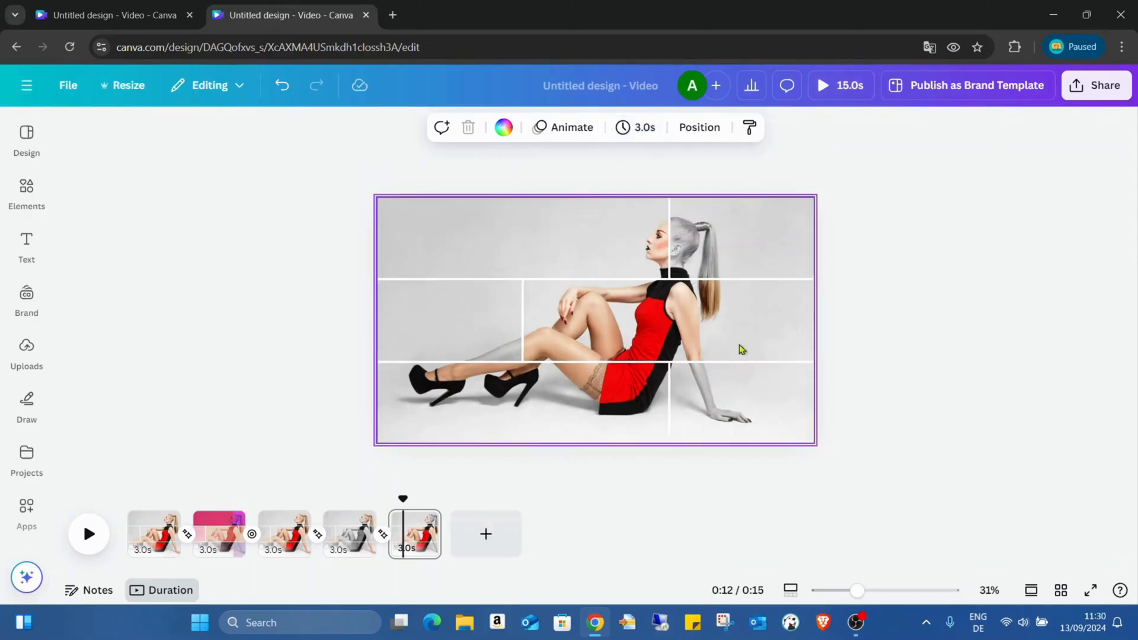
left_click(1091, 591)
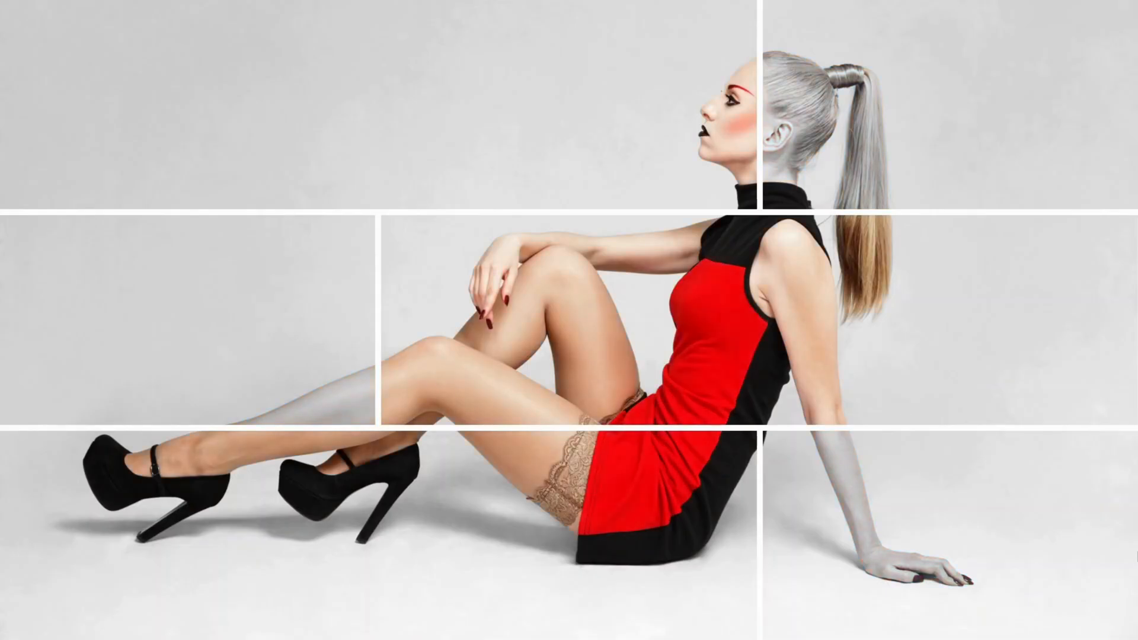
- Leave the full-screen preview and open the settings of the transition between the fourth and fifth pages
key("Escape")
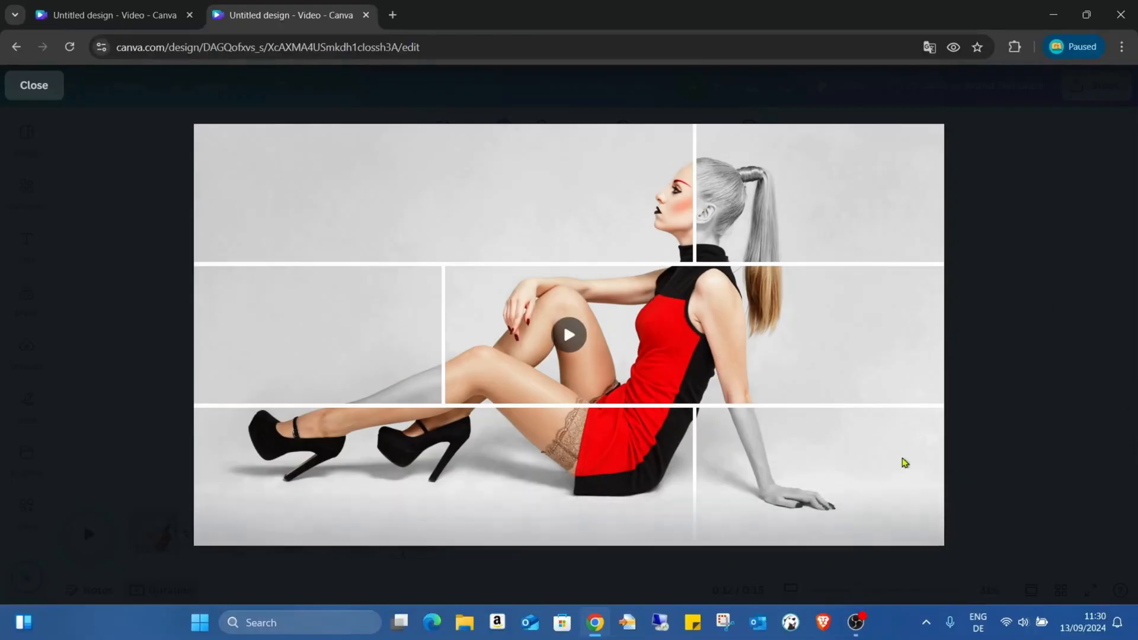
left_click(34, 84)
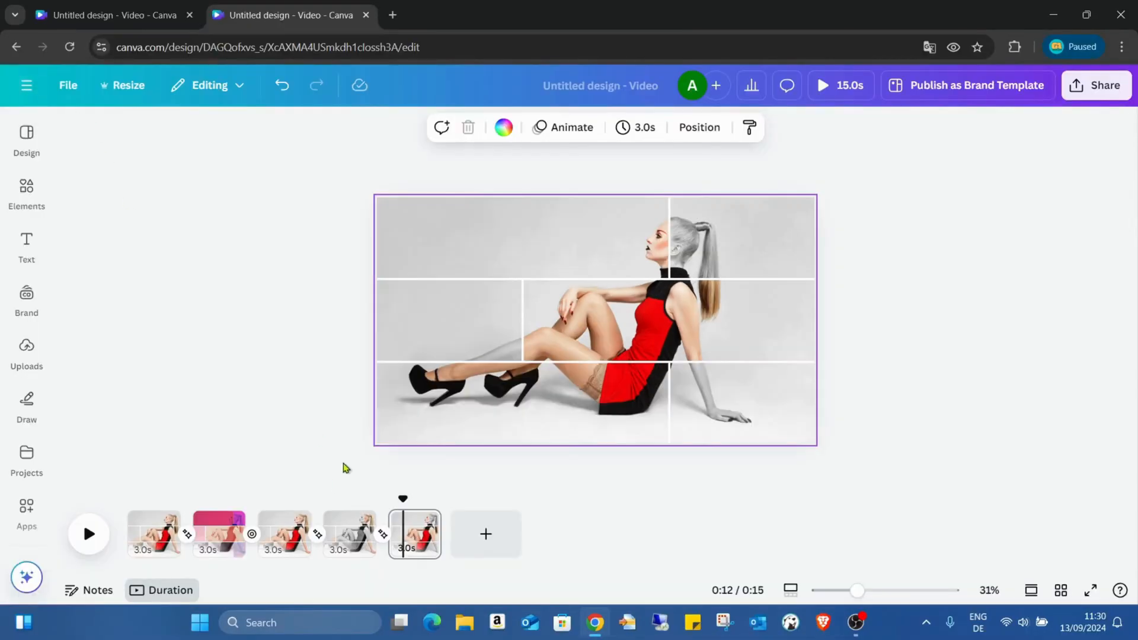
left_click(372, 536)
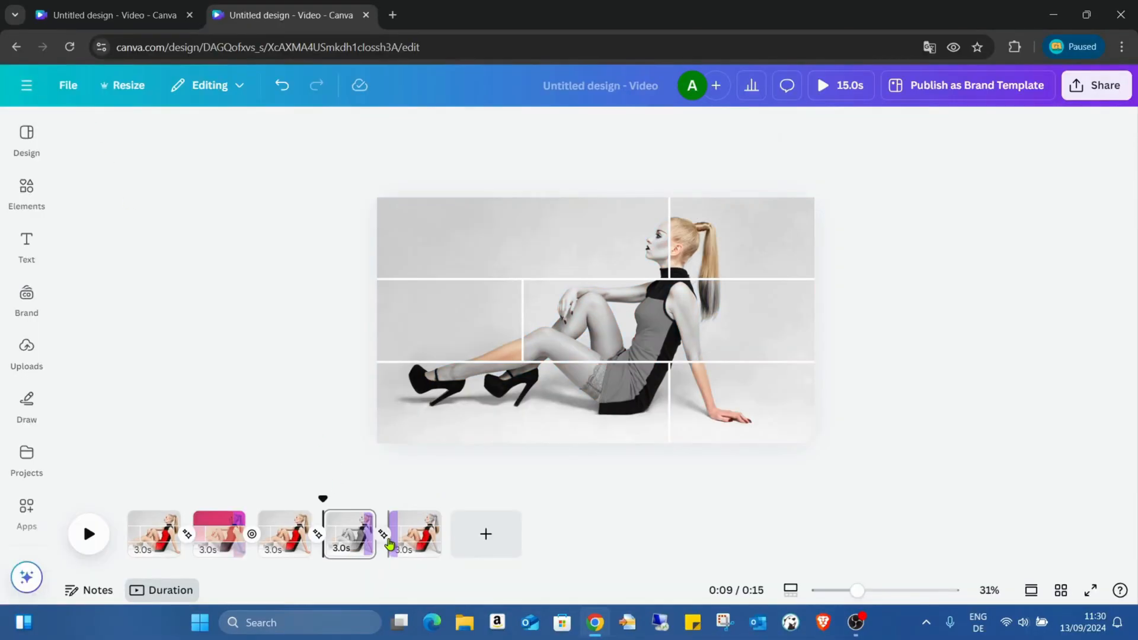
left_click(385, 537)
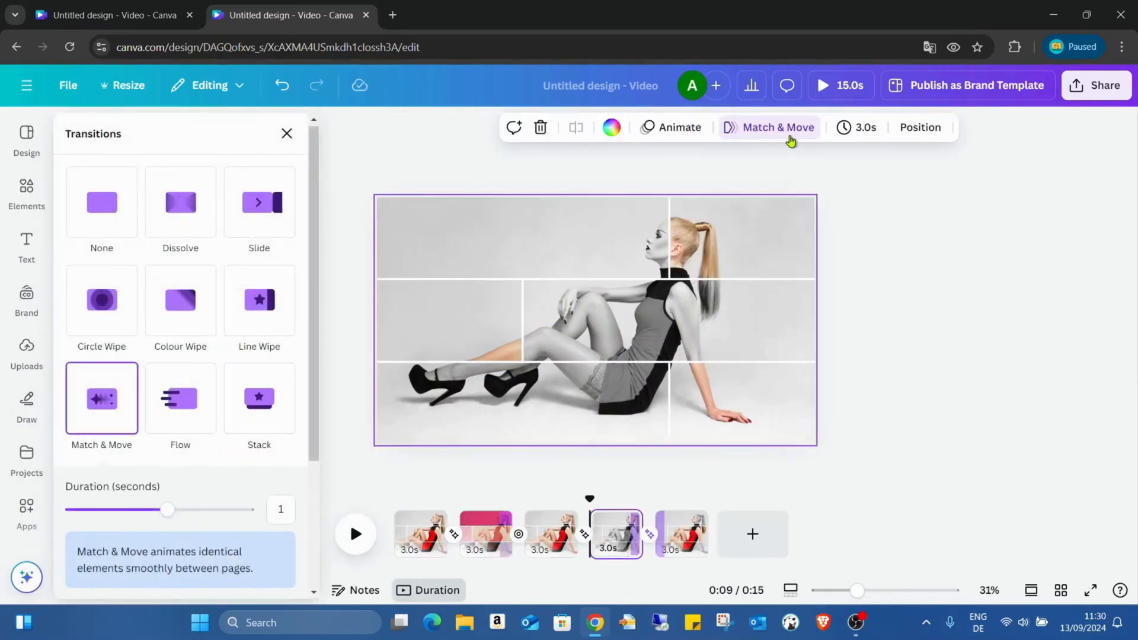
left_click(864, 128)
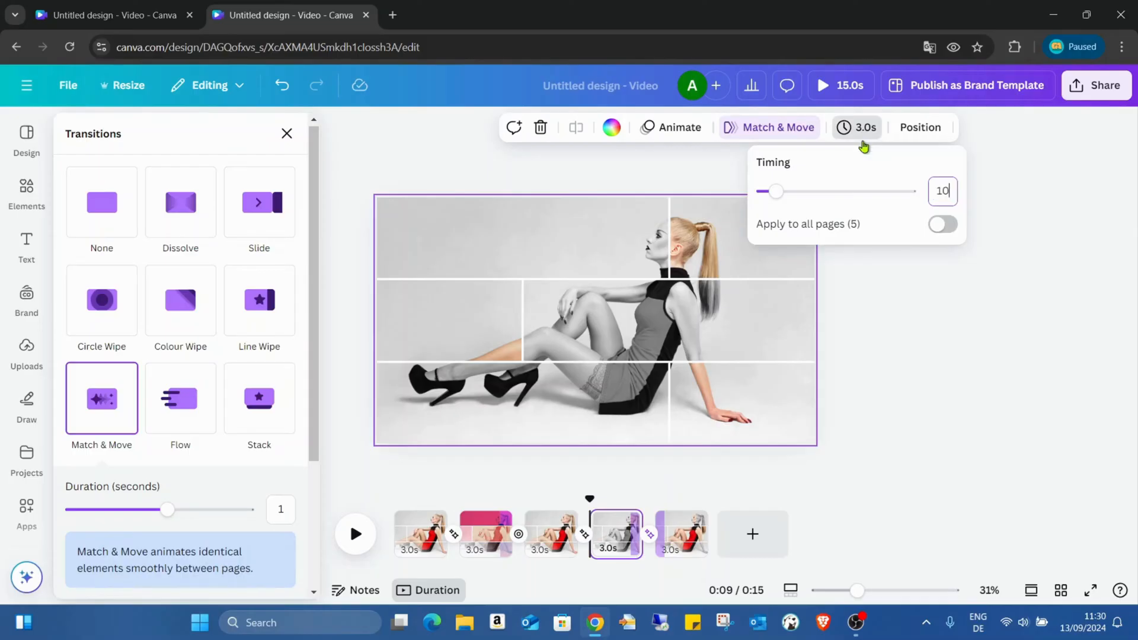
left_click(955, 276)
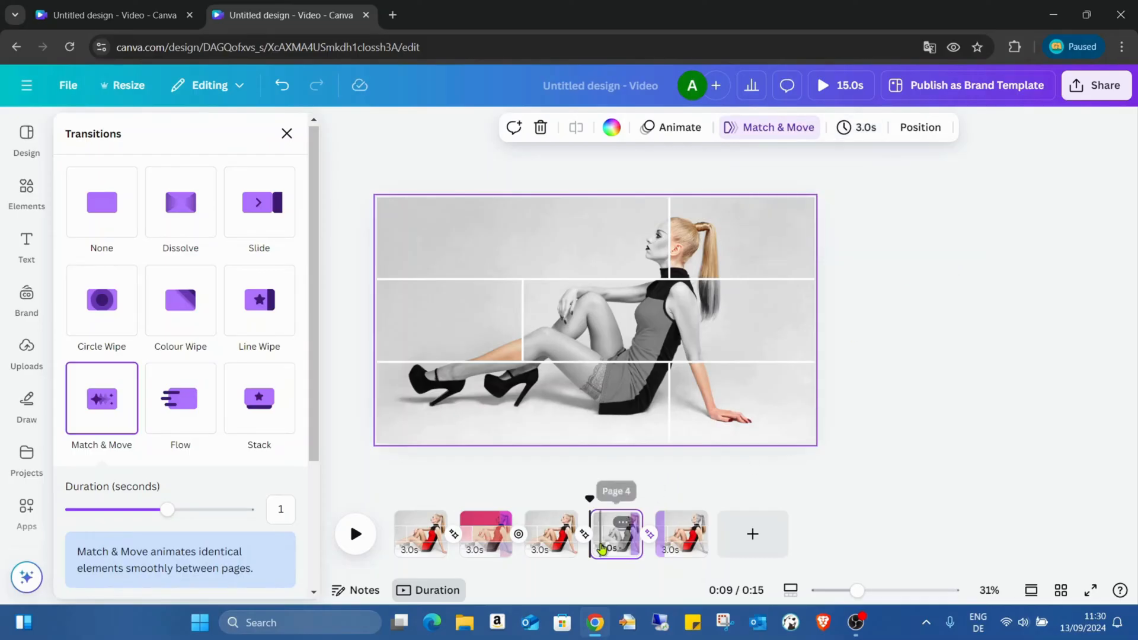
left_click(601, 542)
left_click(830, 128)
left_click(911, 188)
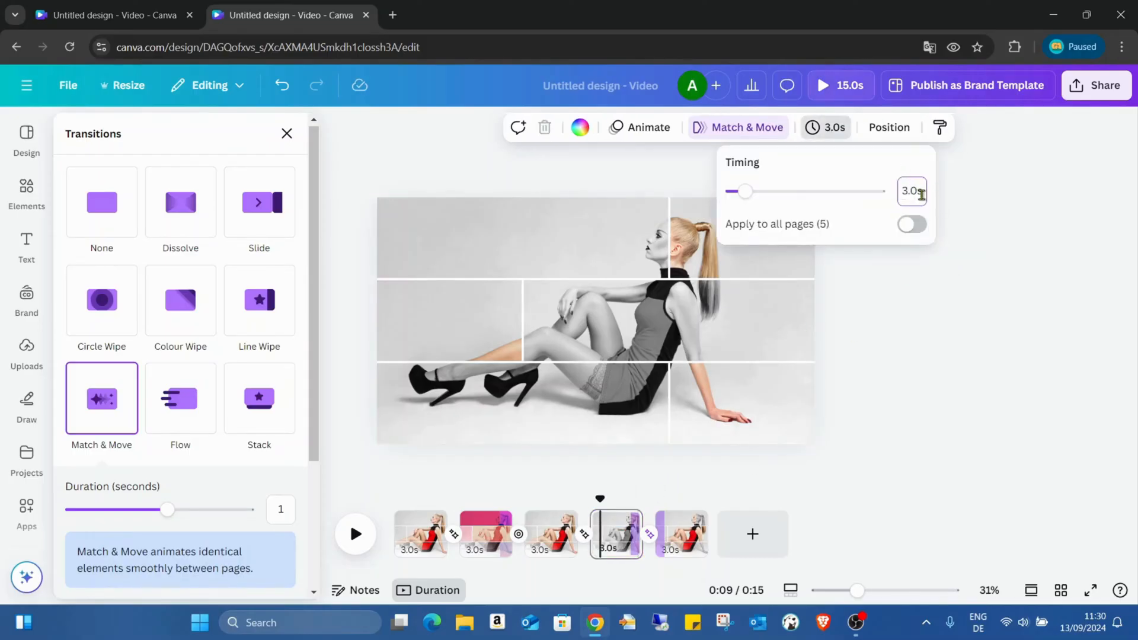
key("BackSpace")
left_click(927, 308)
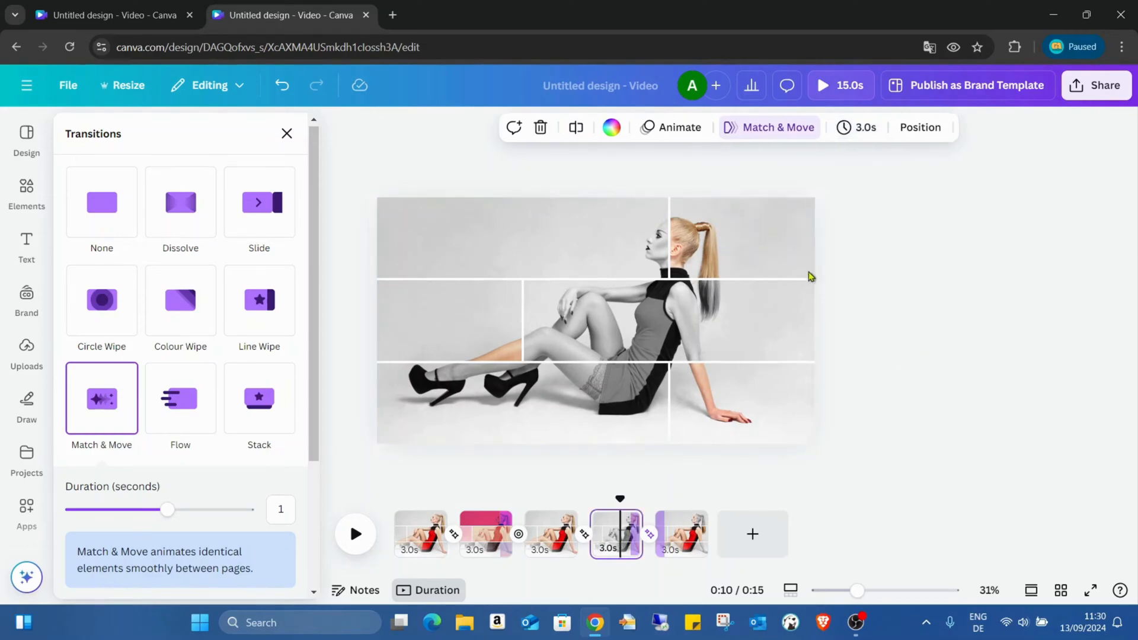
- Set the fourth page's timing to 10 seconds
left_click(863, 132)
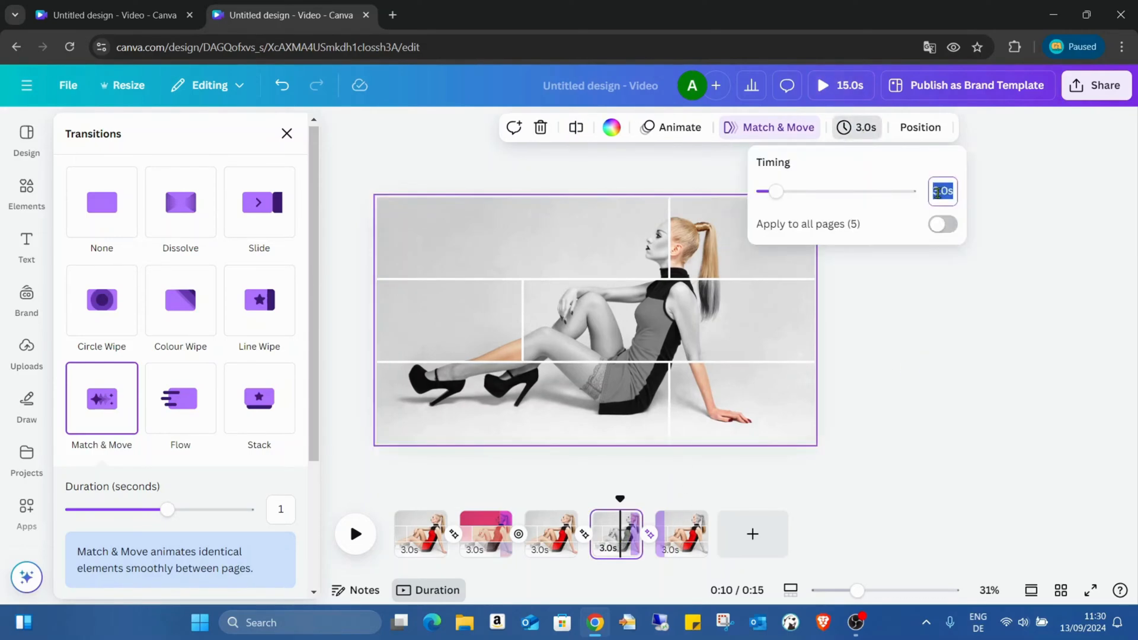
type("10")
key("Return")
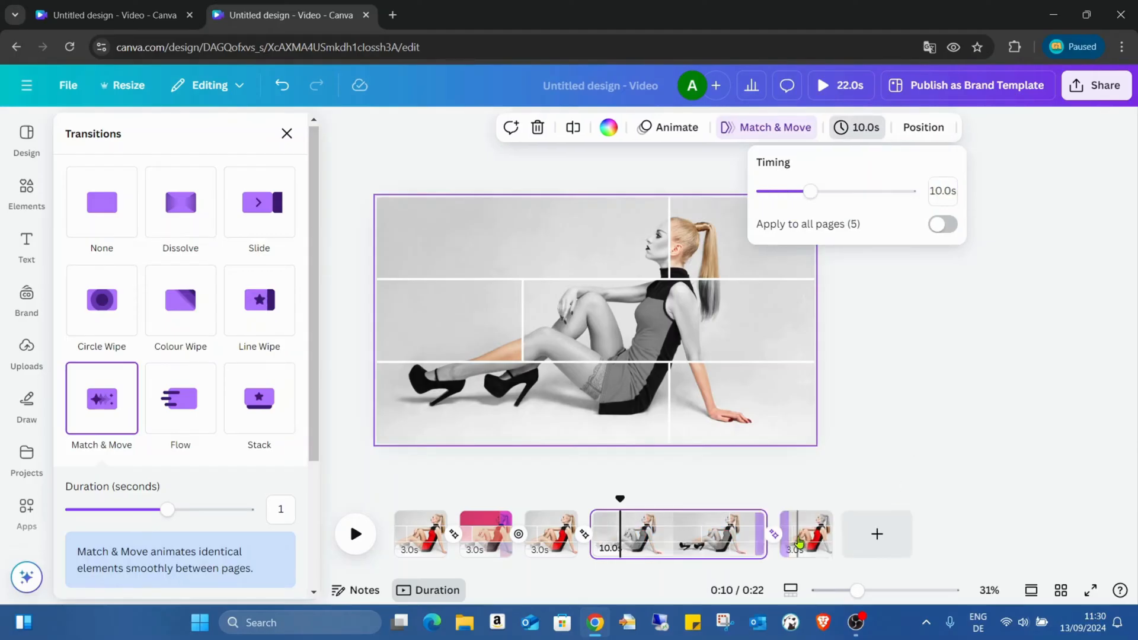
- Set the fifth page's timing to 10 seconds and lengthen the Match & Move transition between pages four and five to 5 seconds
left_click(798, 533)
left_click(801, 132)
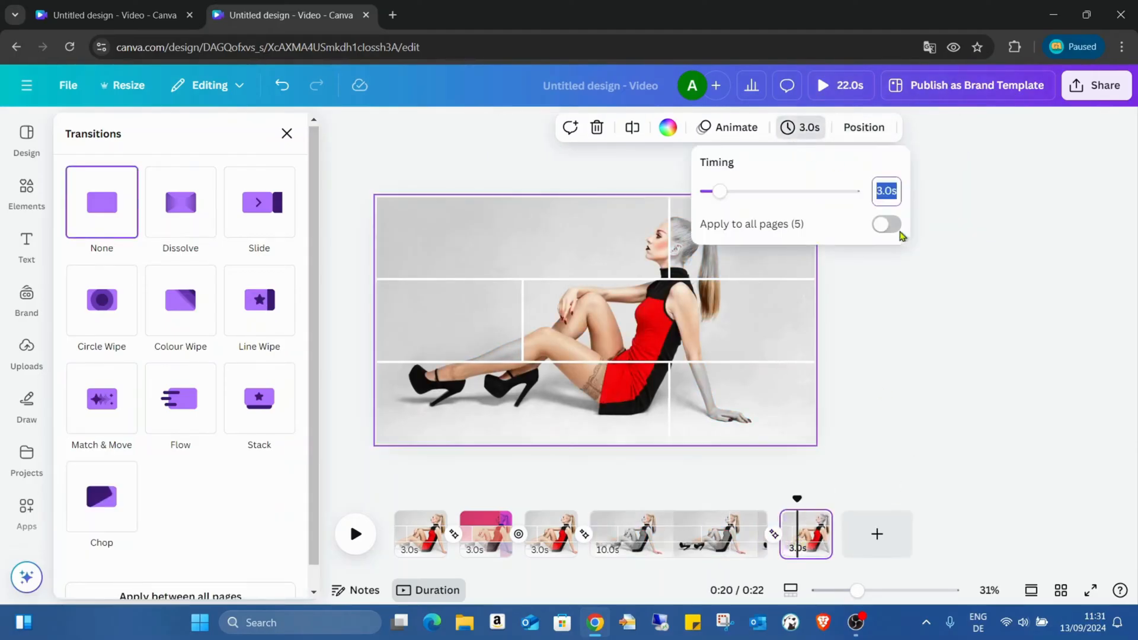
type("10")
key("Return")
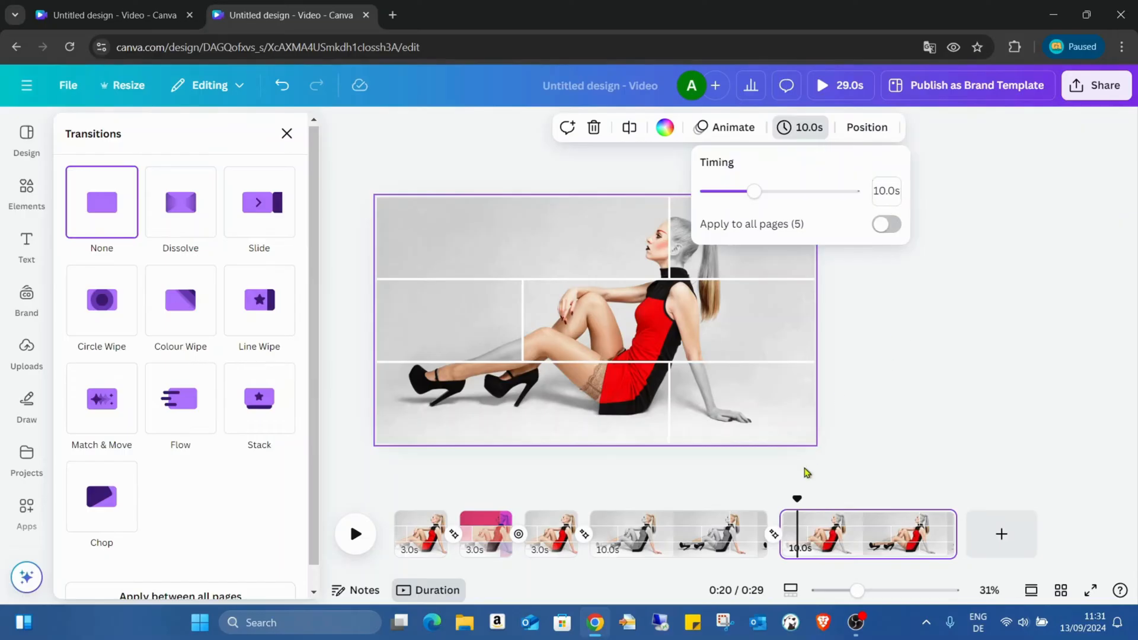
left_click(771, 535)
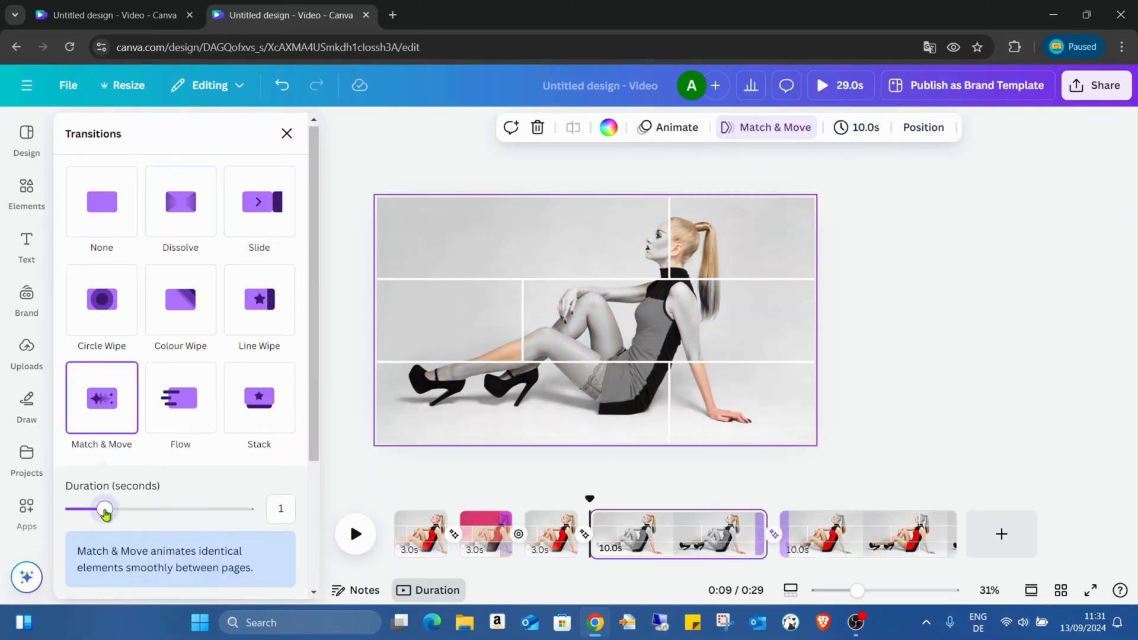
left_click_drag(98, 509, 326, 518)
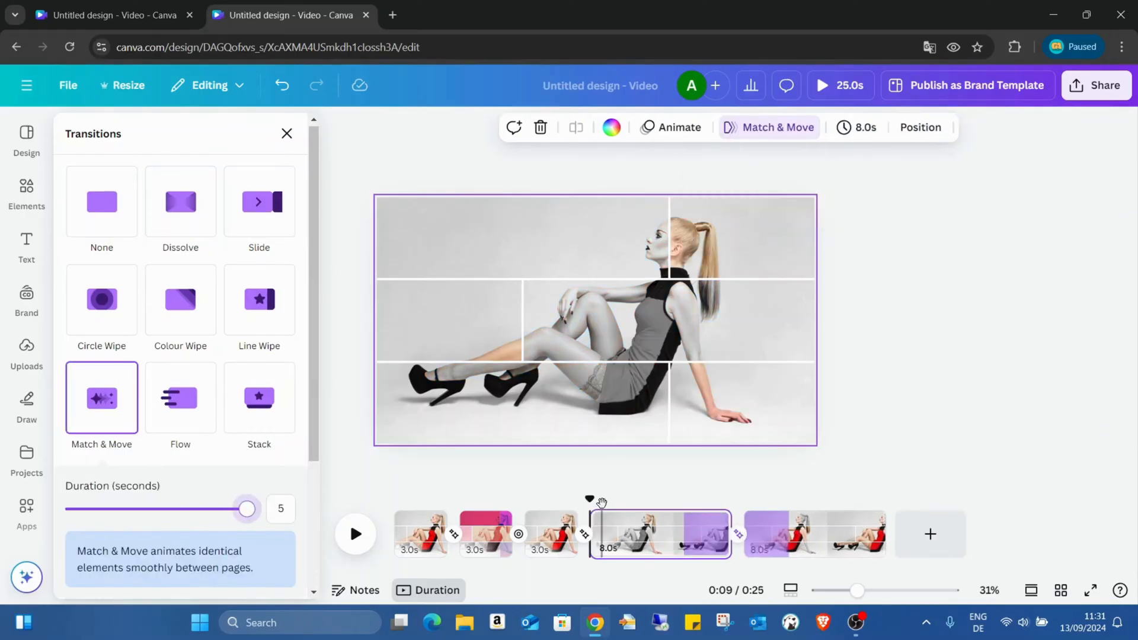
- Preview the video in full screen and replay the slow transition from the fourth to the fifth page
left_click(1093, 591)
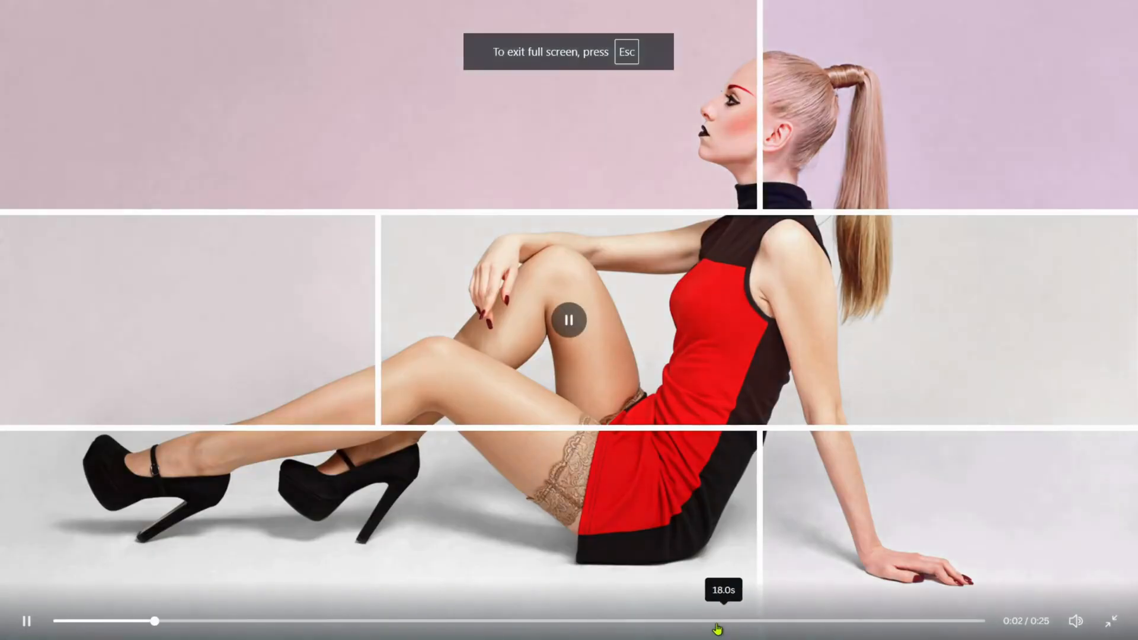
left_click(716, 622)
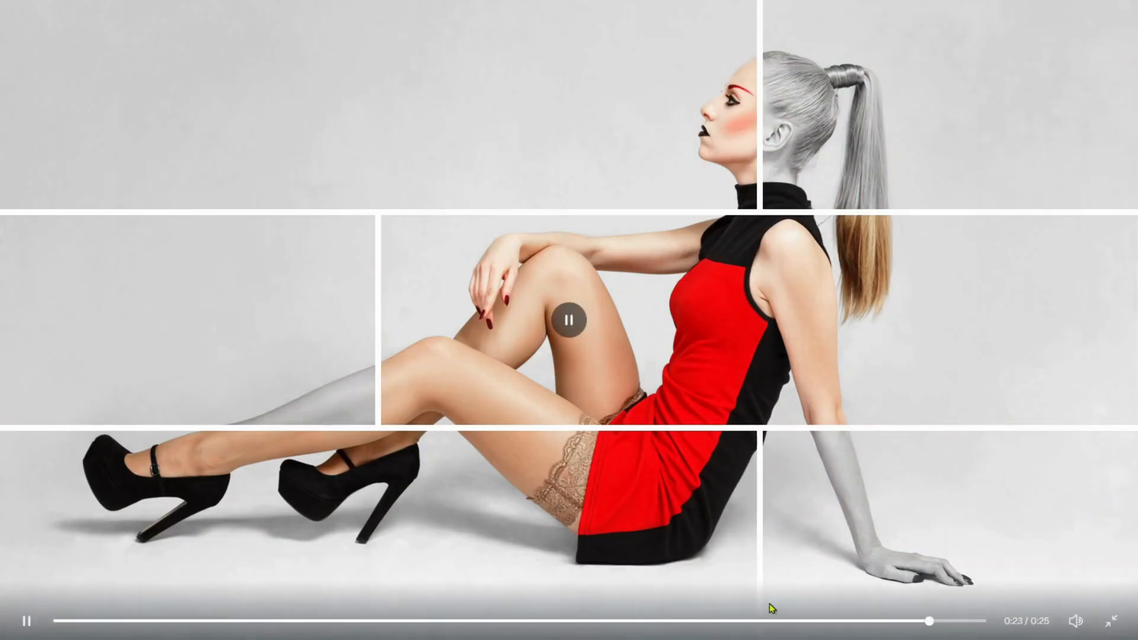
left_click(724, 621)
left_click(724, 627)
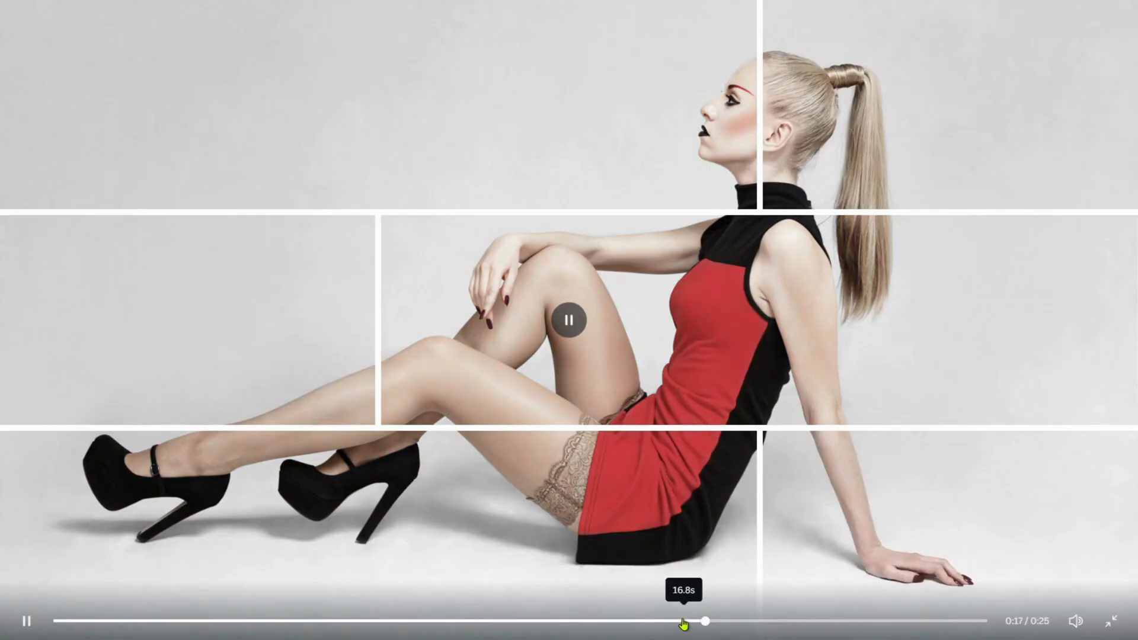
left_click(549, 621)
left_click(498, 621)
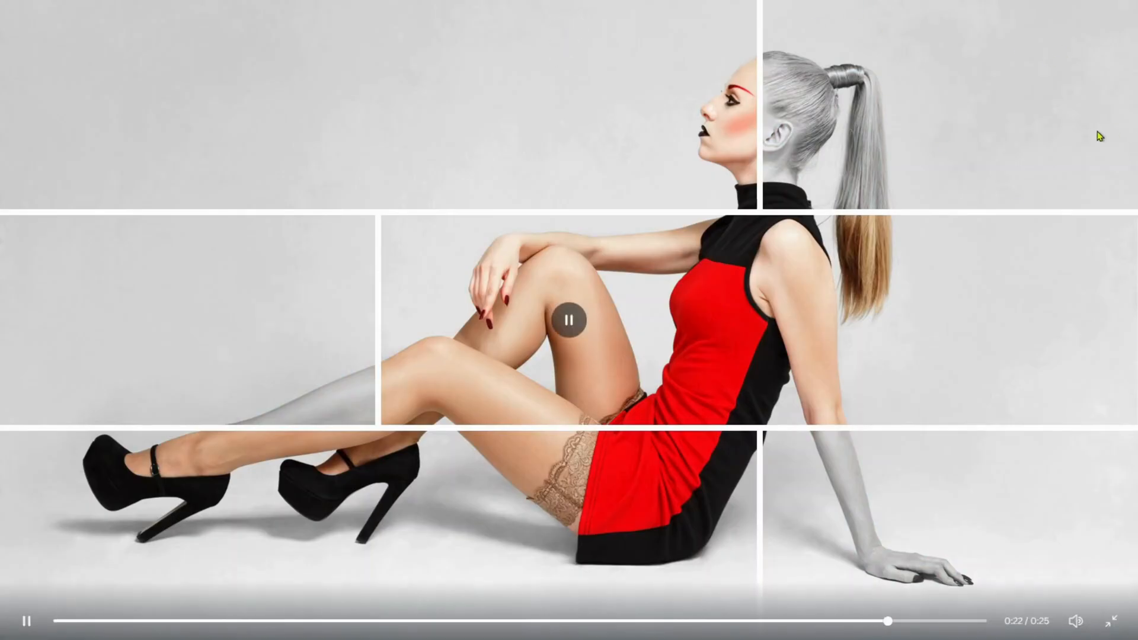
key("Escape")
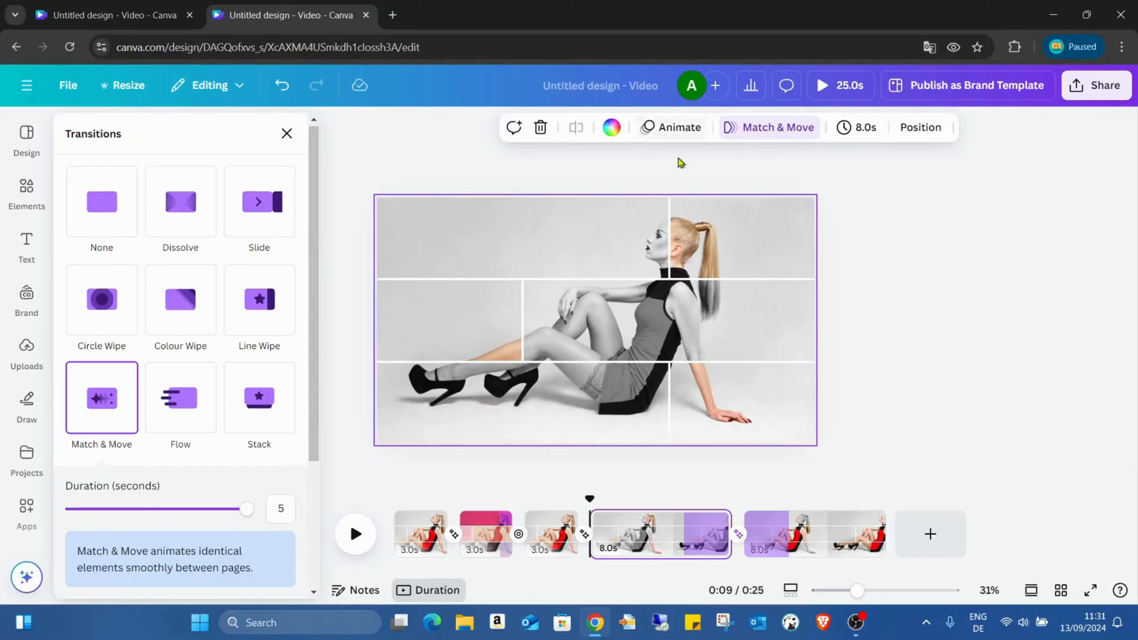
- Download only pages 4 and 5 of the design as a 1080p MP4 video
left_click(1103, 82)
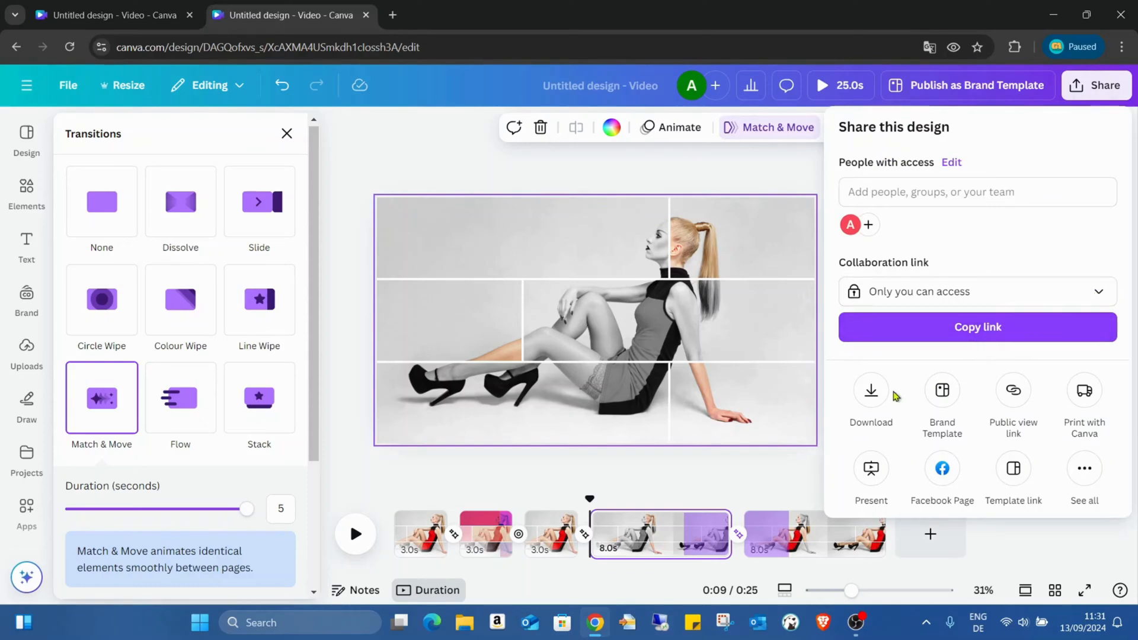
left_click(871, 391)
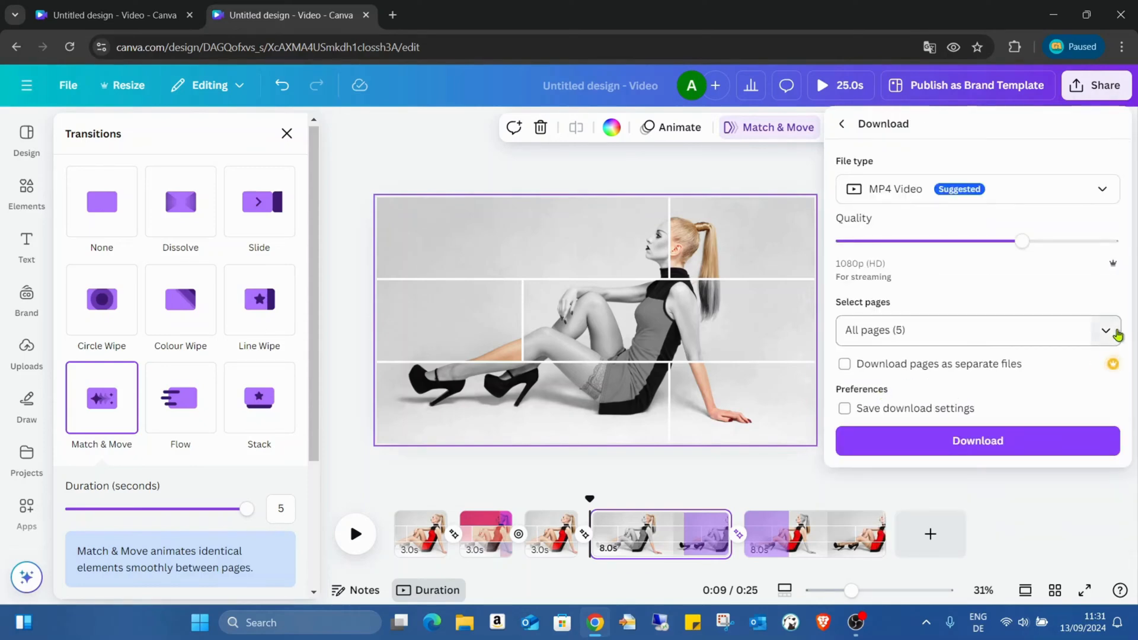
left_click(1067, 322)
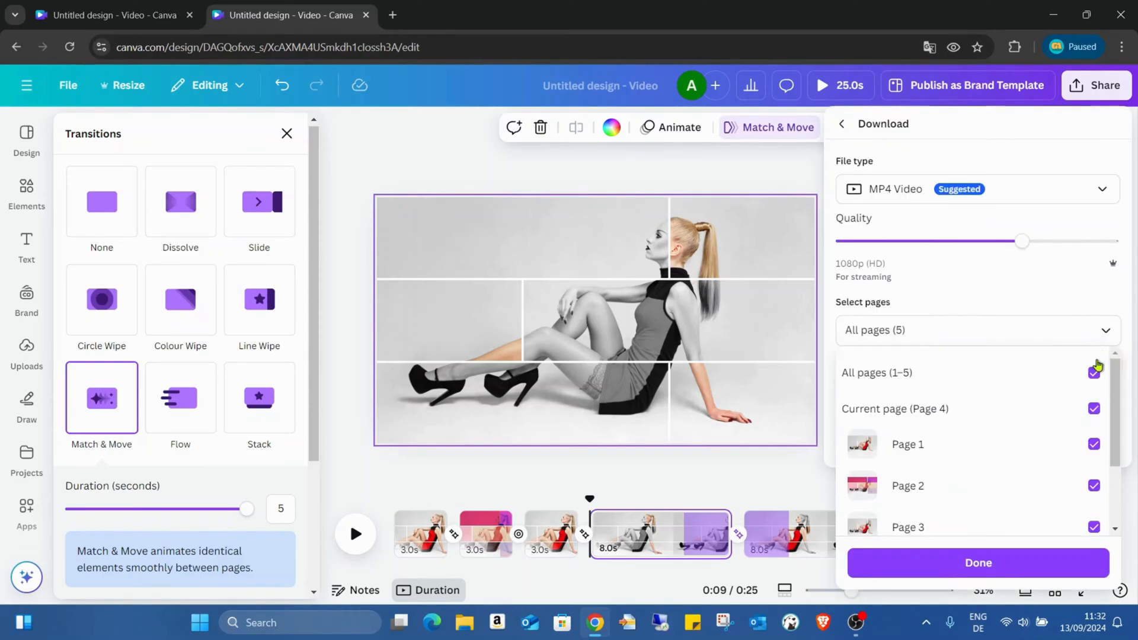
left_click(1095, 443)
left_click(1094, 484)
scroll(1067, 451, "down", 1)
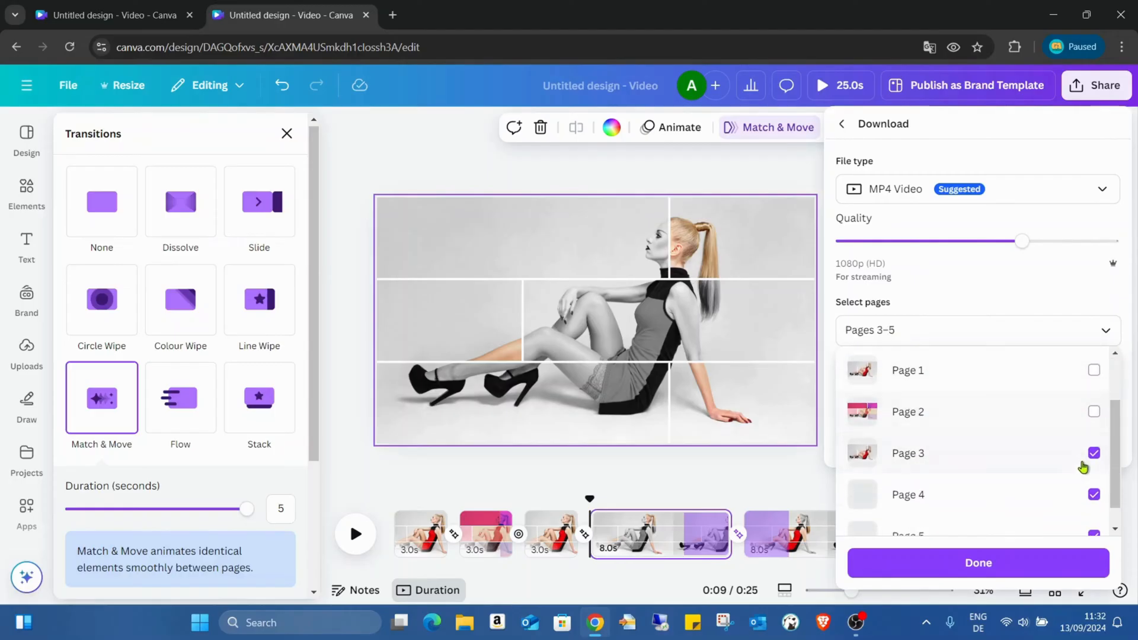
left_click(1093, 454)
scroll(1067, 480, "down", 1)
left_click(1049, 561)
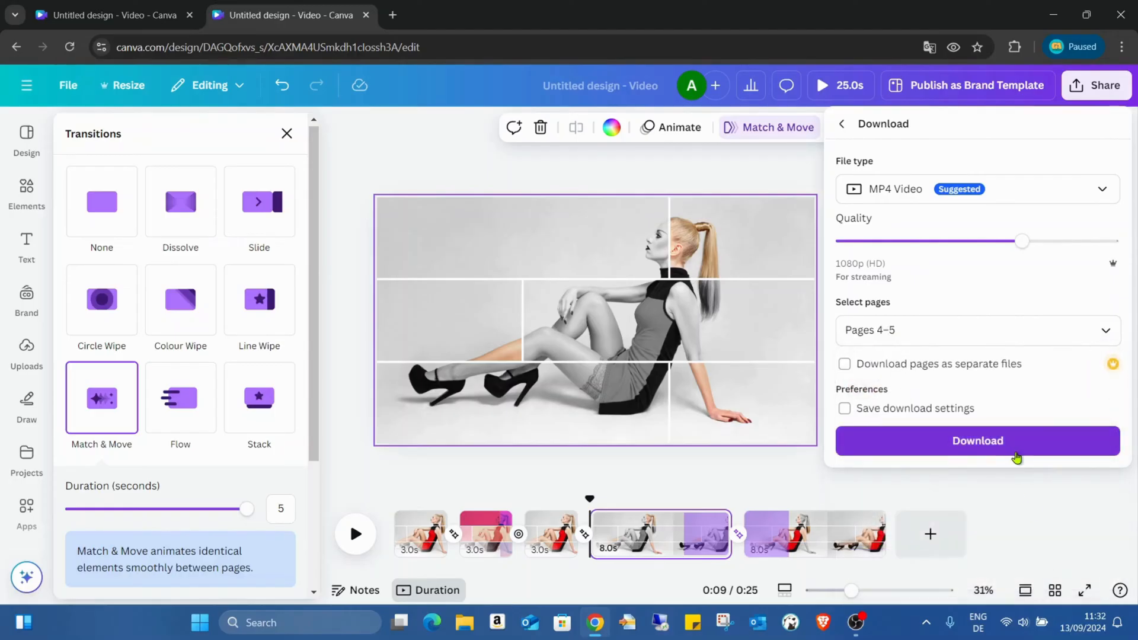
left_click(1015, 443)
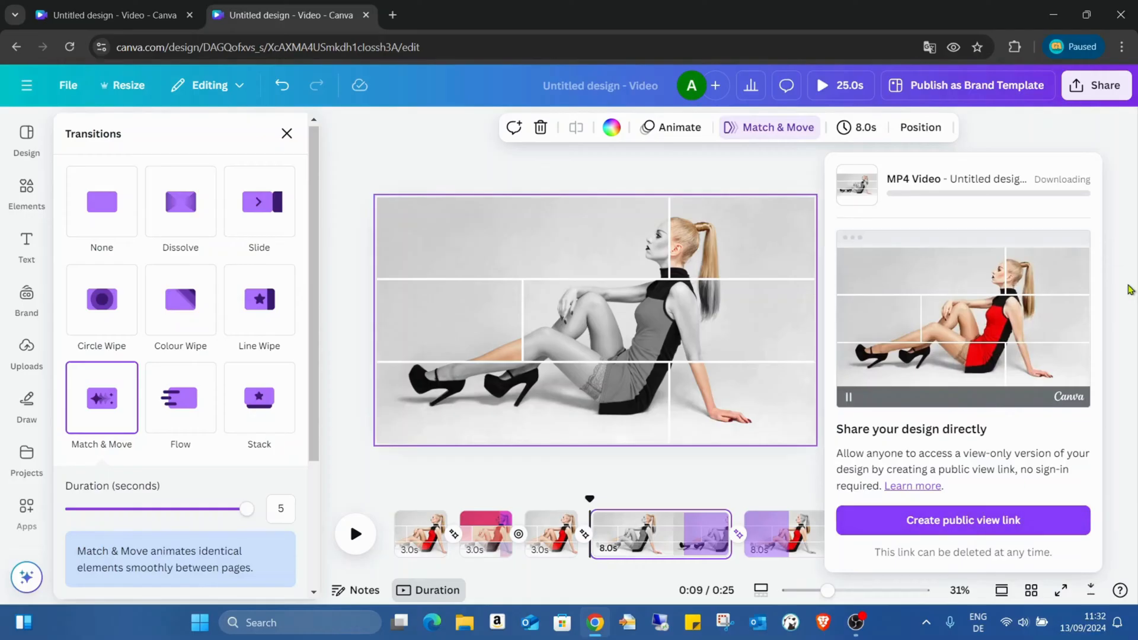
- Place the downloaded MP4 video on a new sixth page and enlarge it to fill the whole page
left_click(737, 473)
left_click(664, 534)
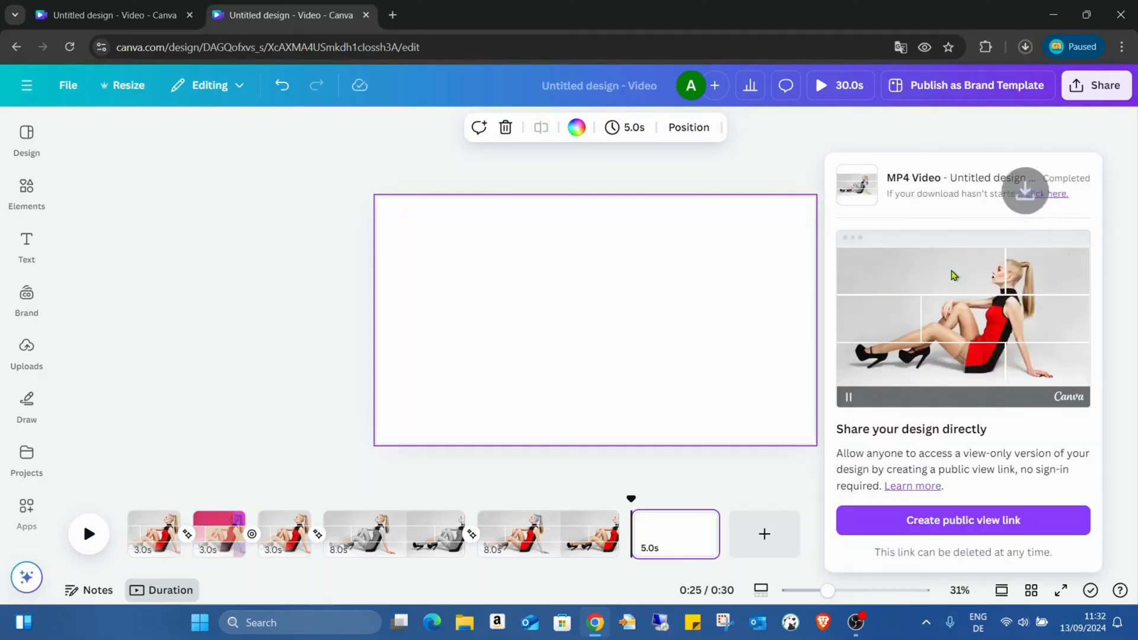
left_click_drag(926, 88, 439, 248)
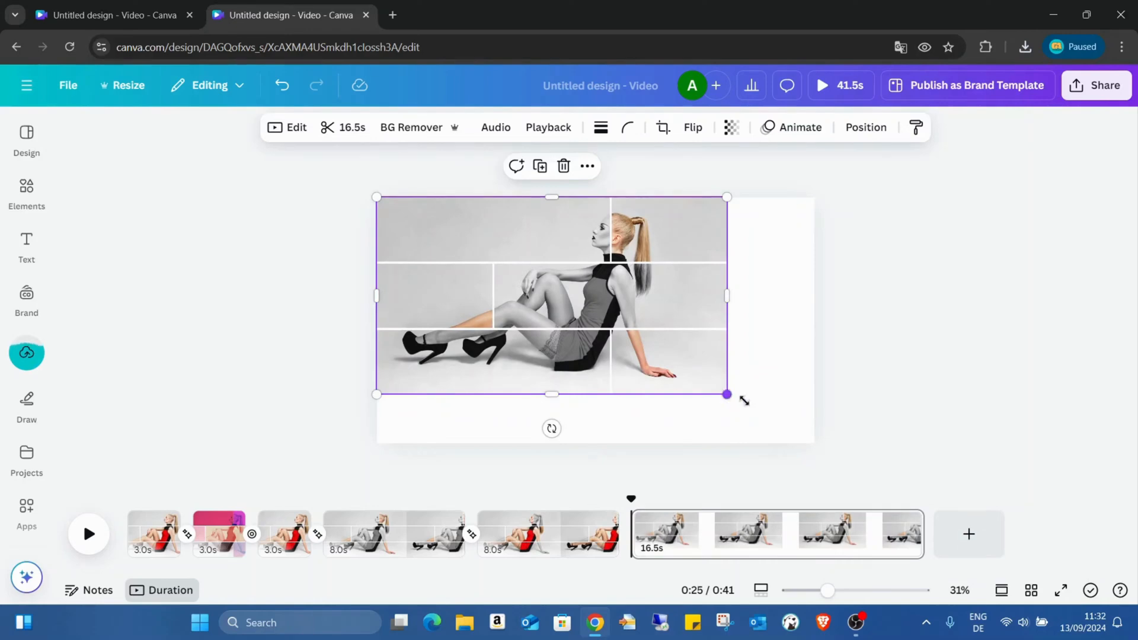
left_click_drag(744, 401, 830, 451)
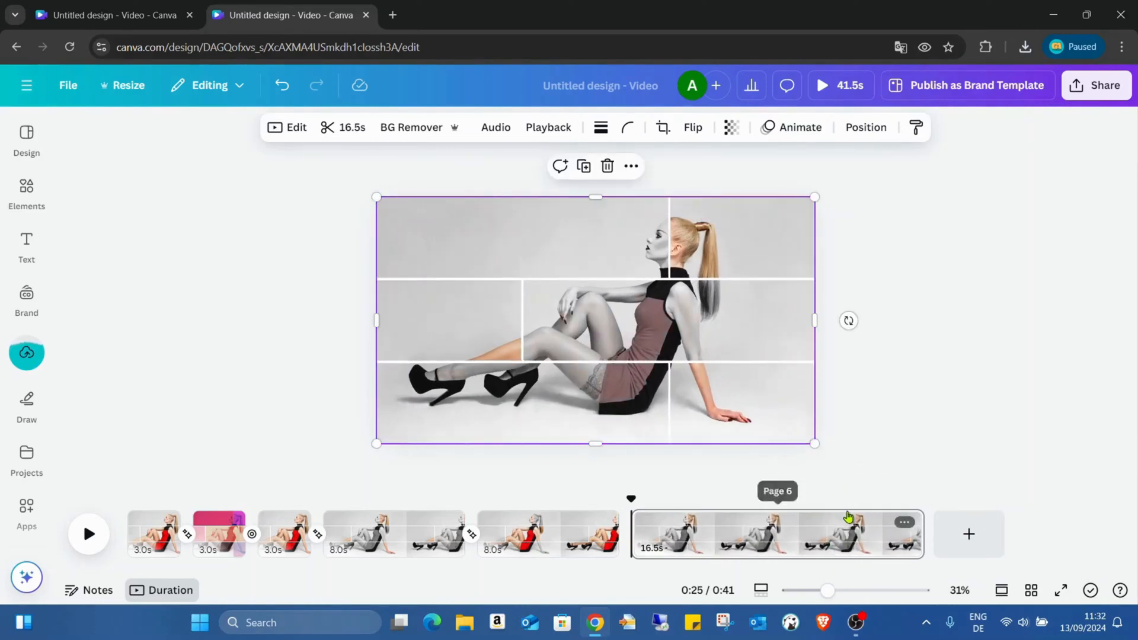
- Zoom the timeline to 500% and play through the sixth page's video to examine where the colour transition starts and ends
left_click(763, 600)
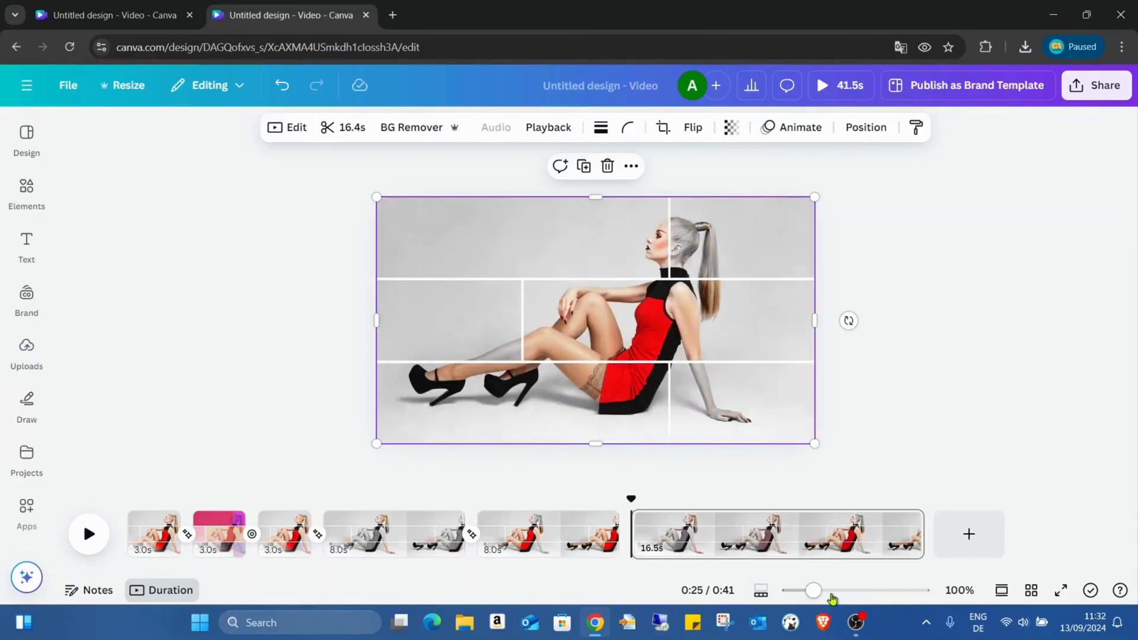
left_click_drag(817, 592, 951, 595)
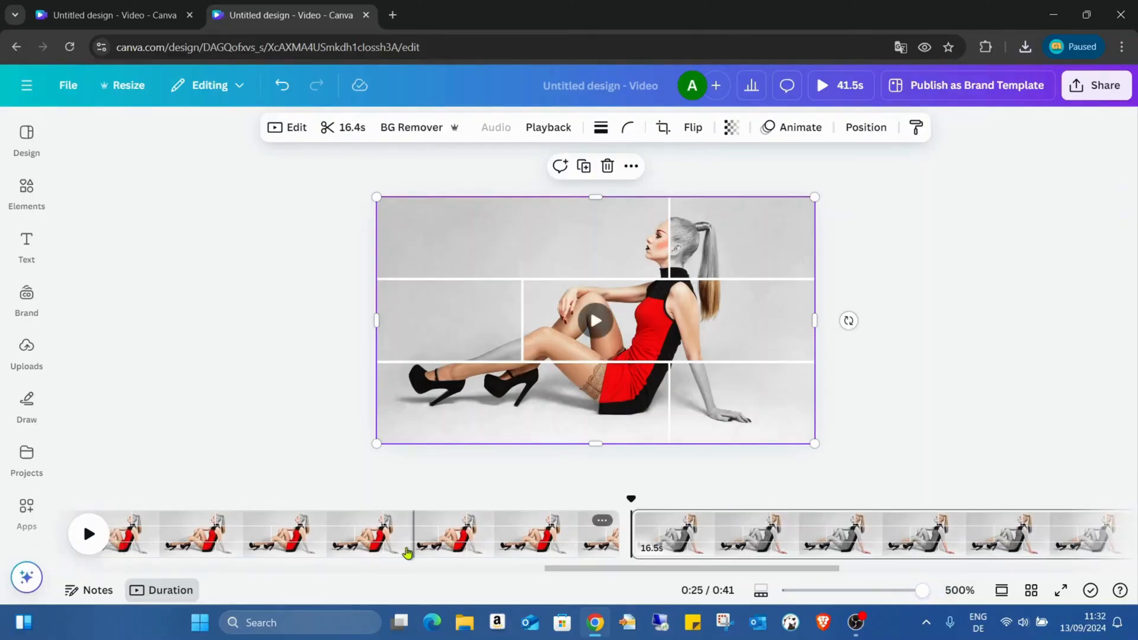
left_click(89, 535)
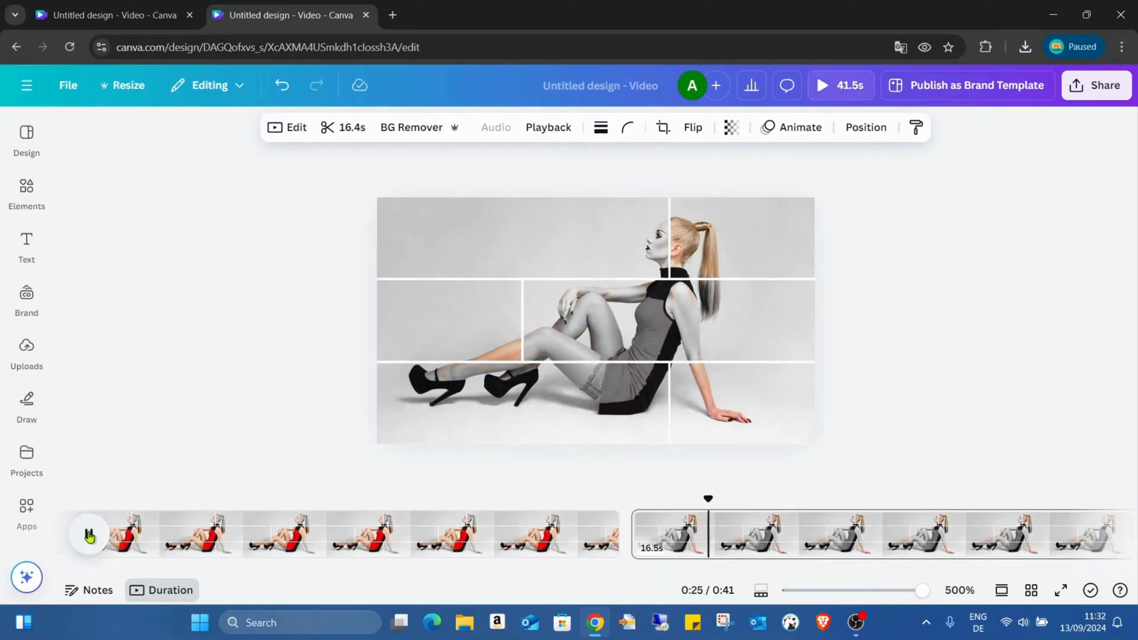
left_click(89, 534)
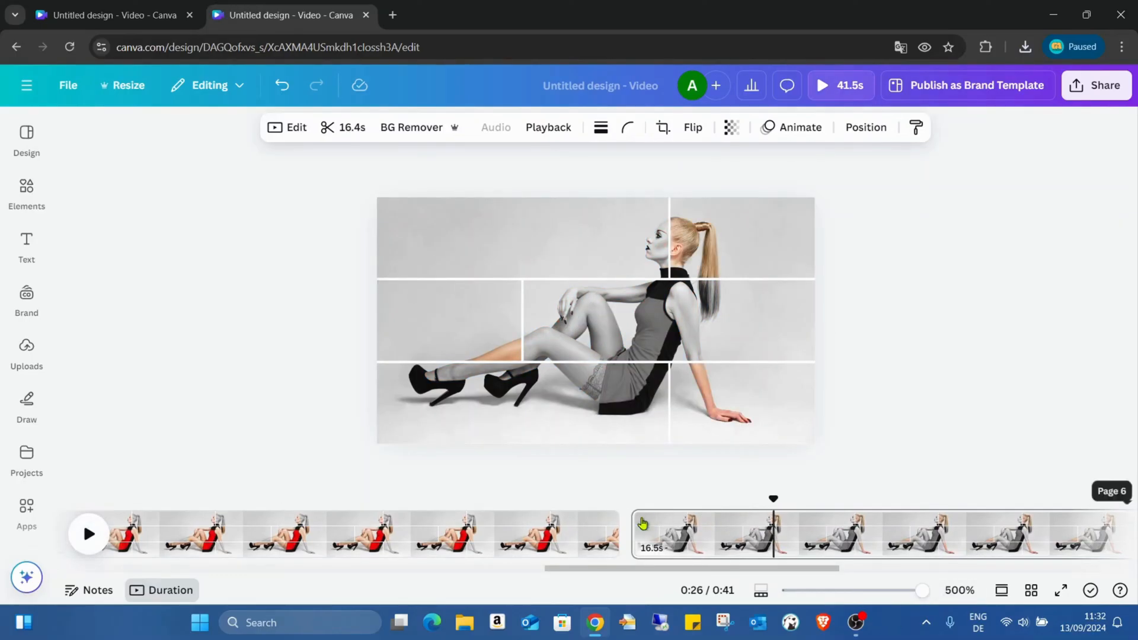
left_click(89, 535)
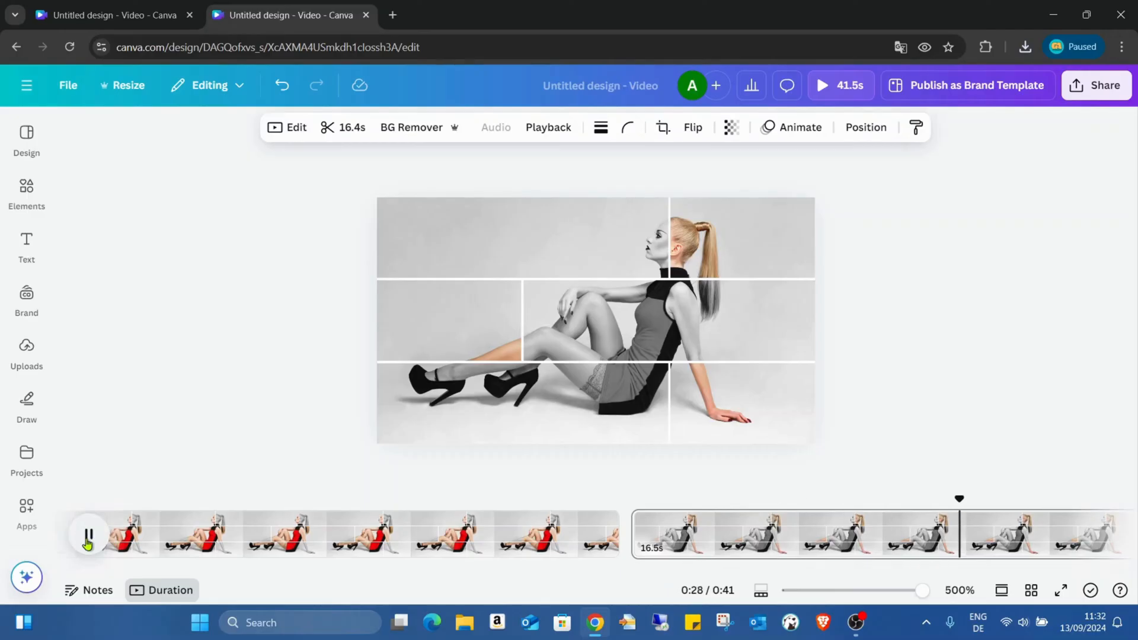
left_click(89, 536)
left_click_drag(610, 569, 808, 574)
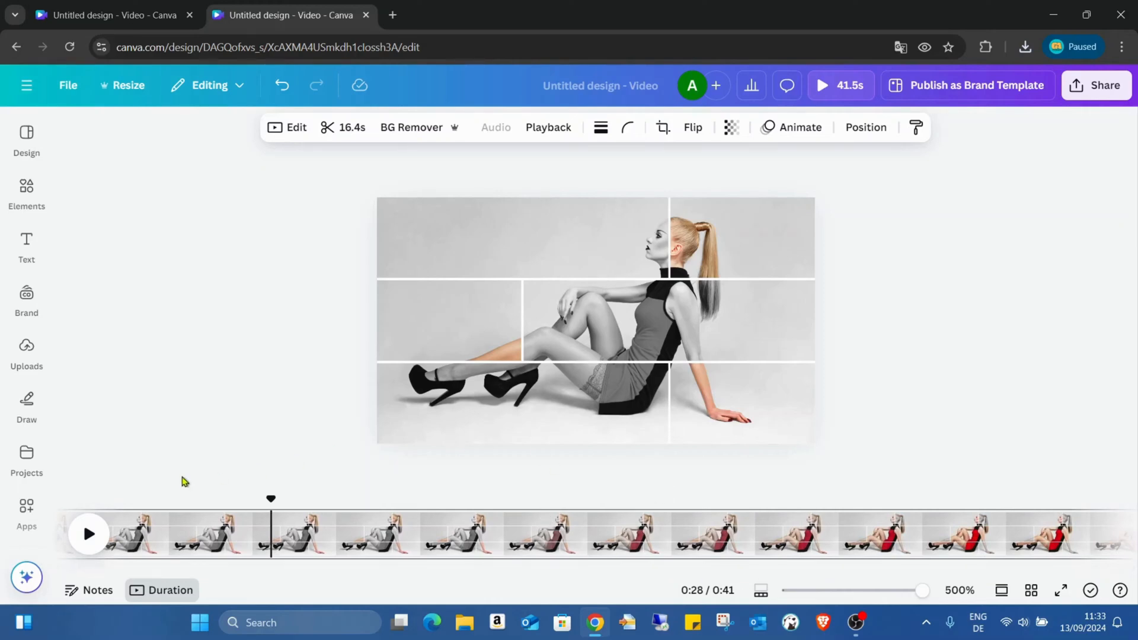
left_click(90, 534)
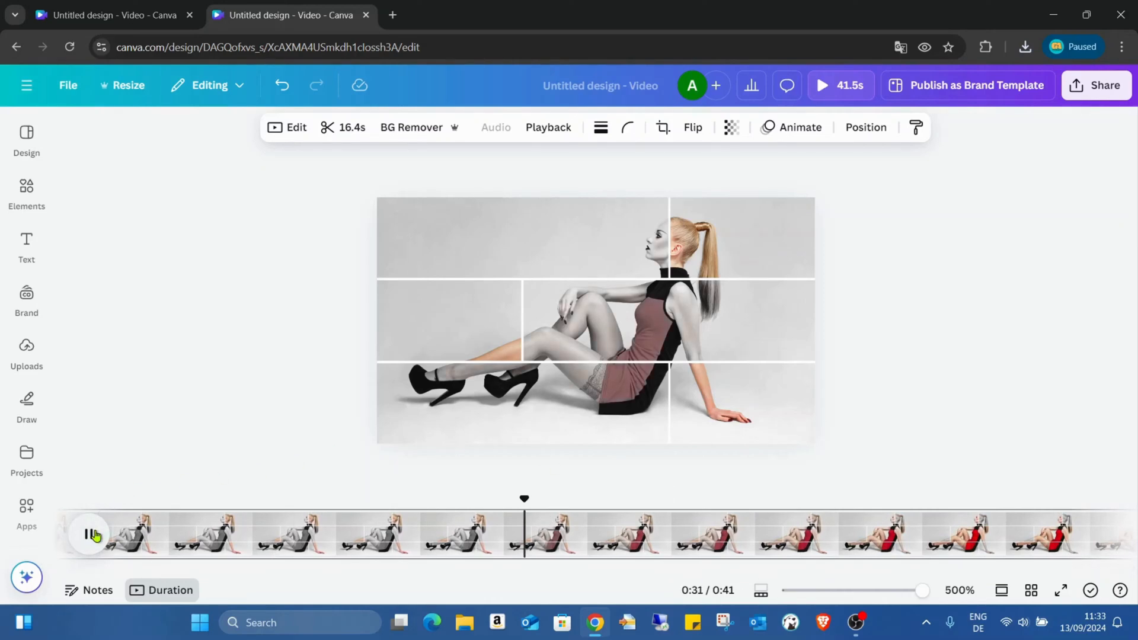
left_click(92, 534)
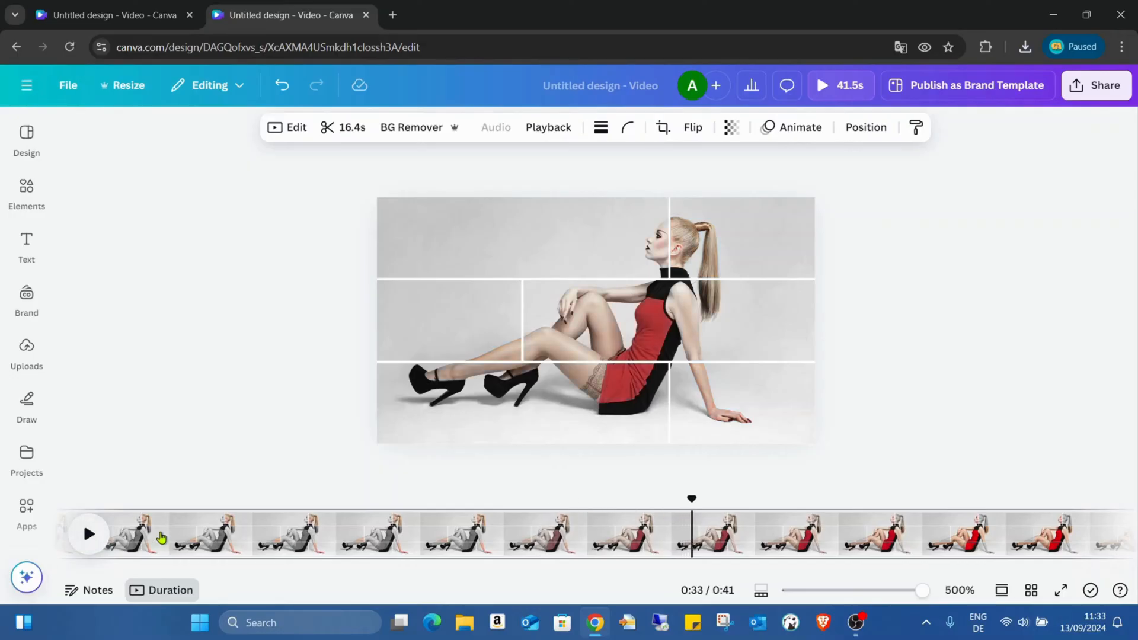
left_click(440, 528)
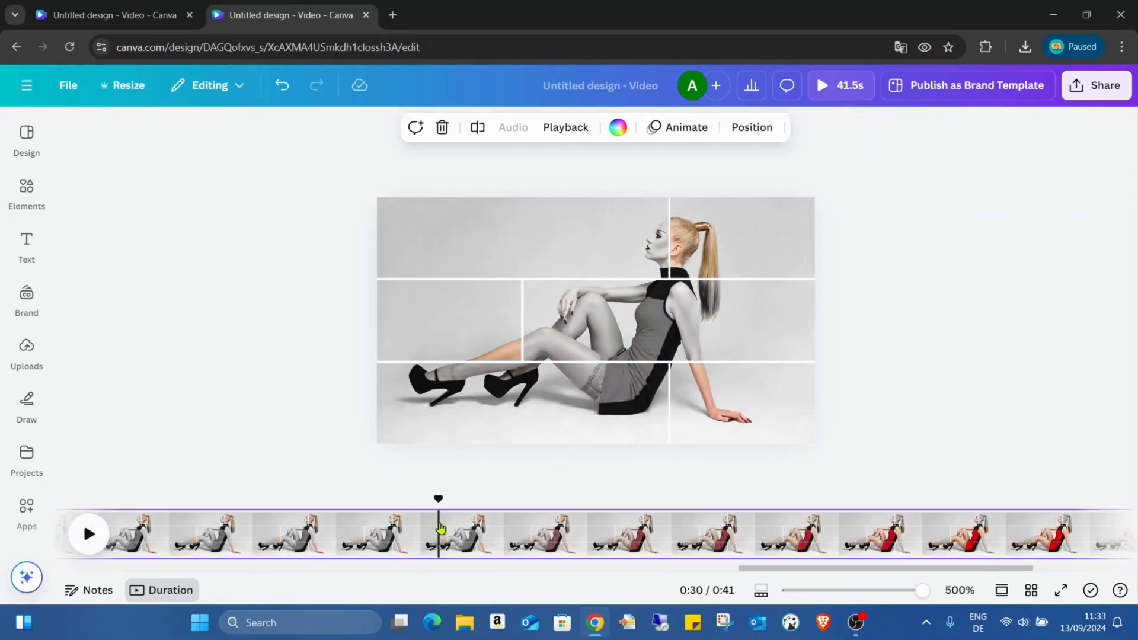
left_click_drag(805, 568, 663, 583)
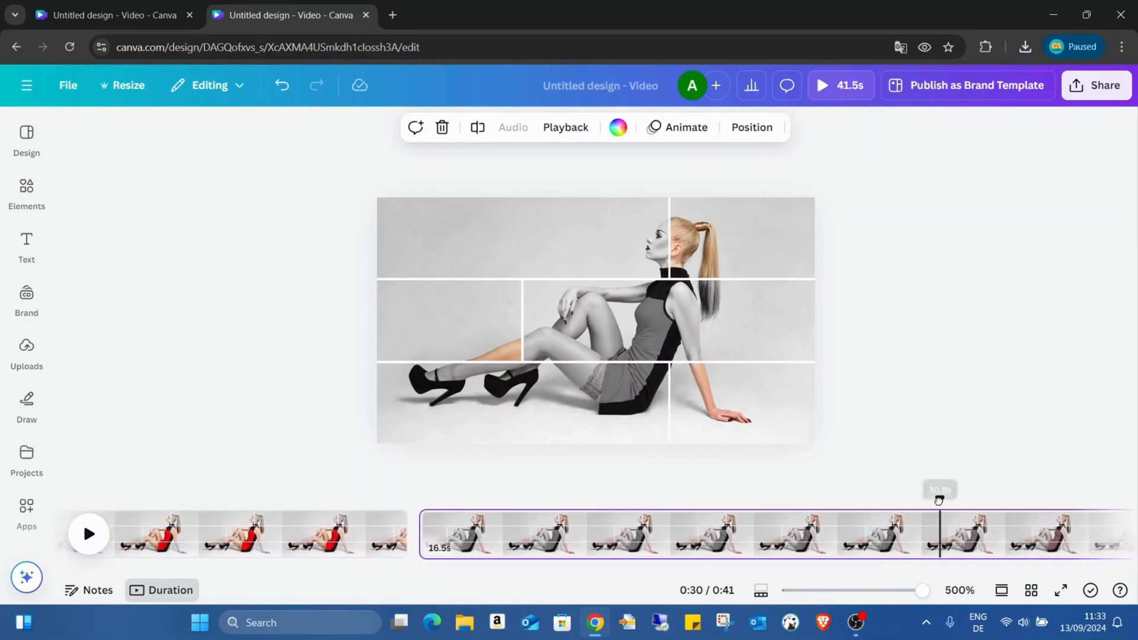
- Delete the first five pages from the timeline, keeping only the page with the imported MP4 video
left_click(317, 531)
key("Delete")
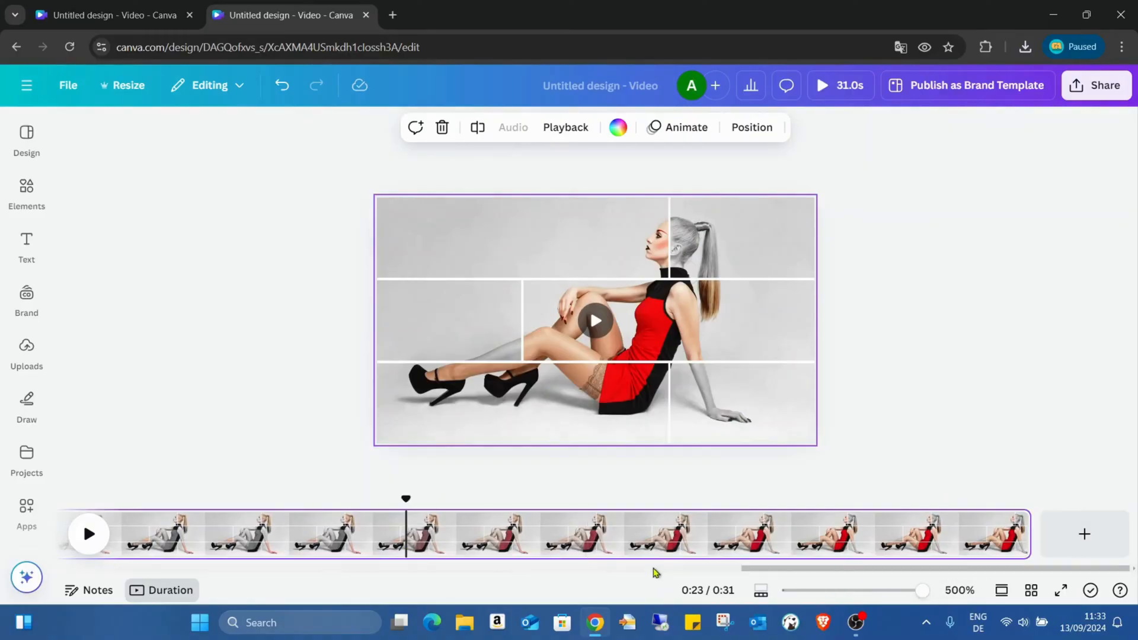
left_click_drag(859, 570, 2, 636)
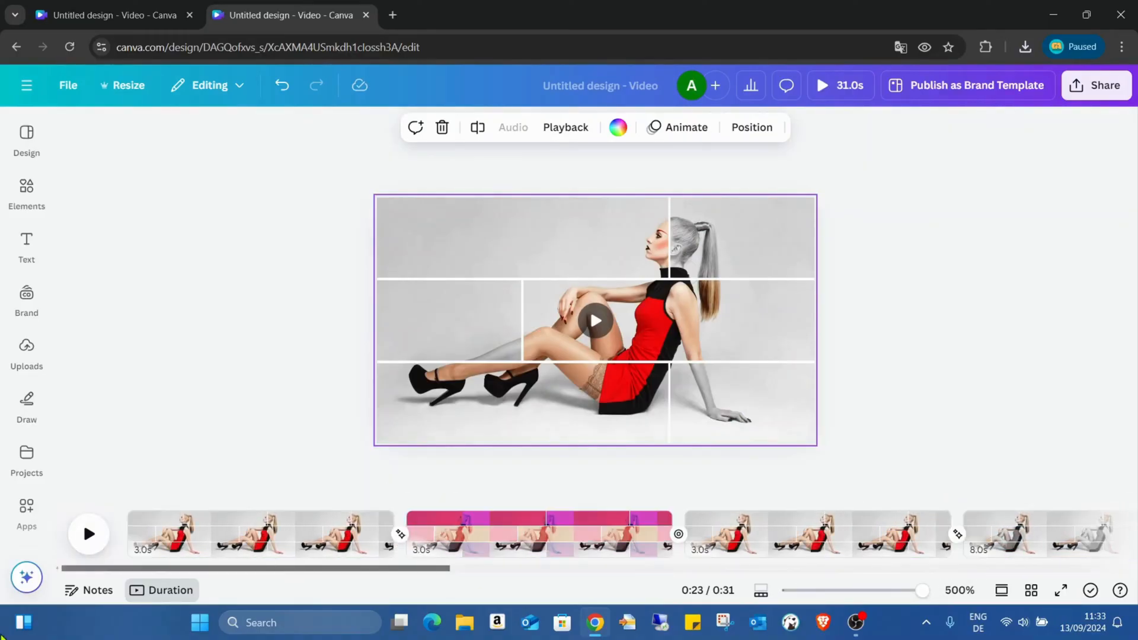
left_click(177, 534)
key("Delete")
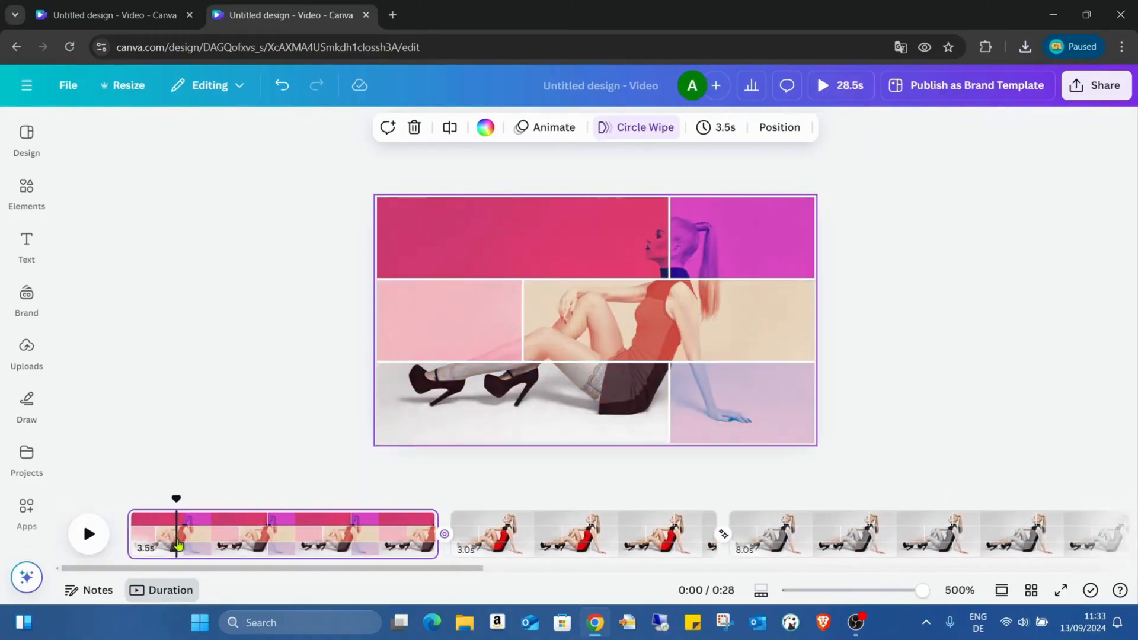
left_click(230, 543)
key("Delete")
key("Delete")
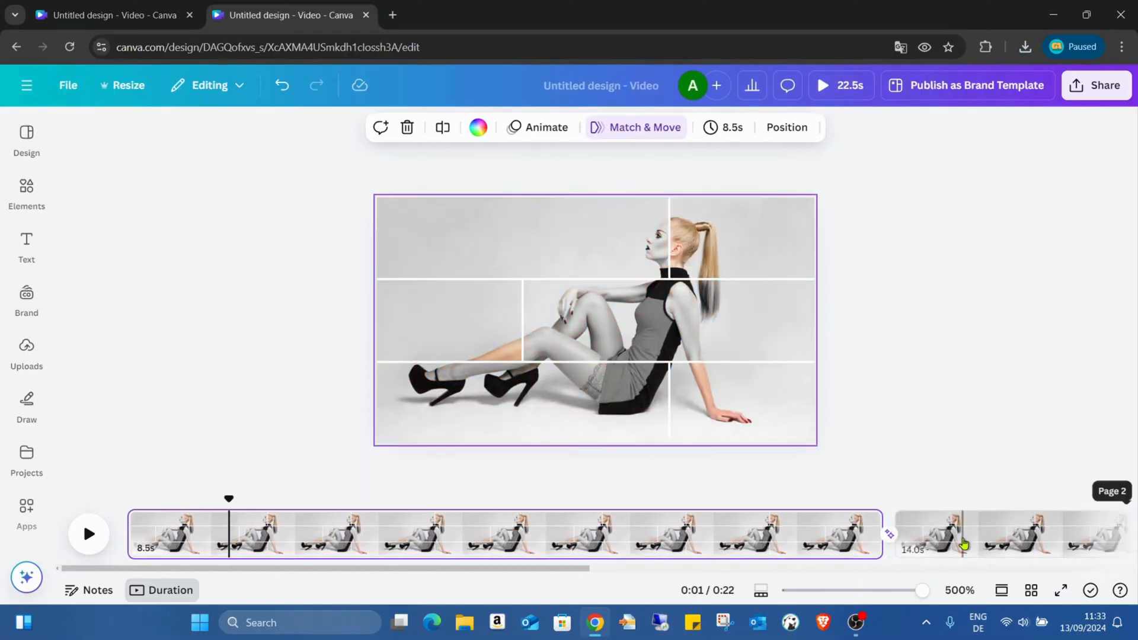
left_click(758, 541)
key("Delete")
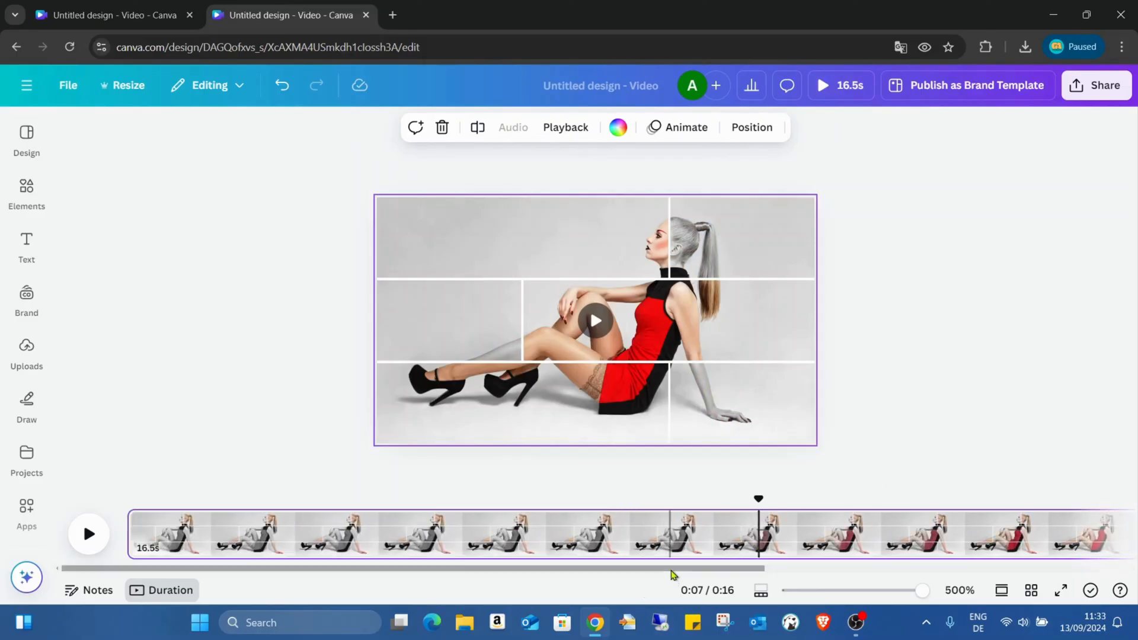
- Split the video page at about 6.5 seconds, where the colour transition starts, and delete the section before it
left_click_drag(671, 571, 364, 567)
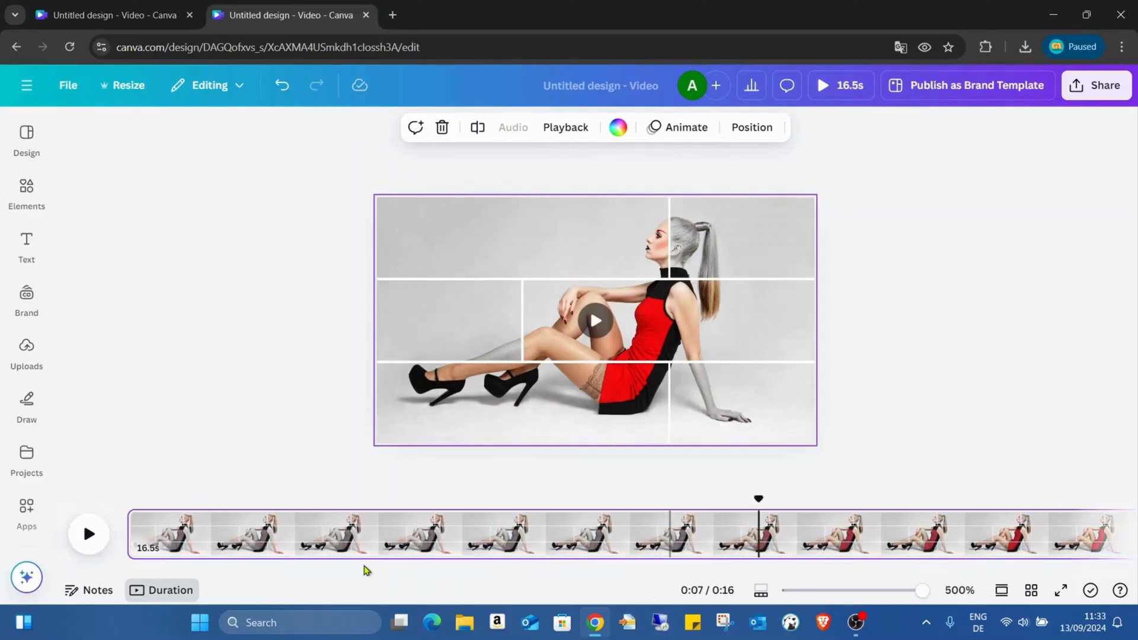
left_click(221, 545)
left_click(170, 541)
left_click(135, 525)
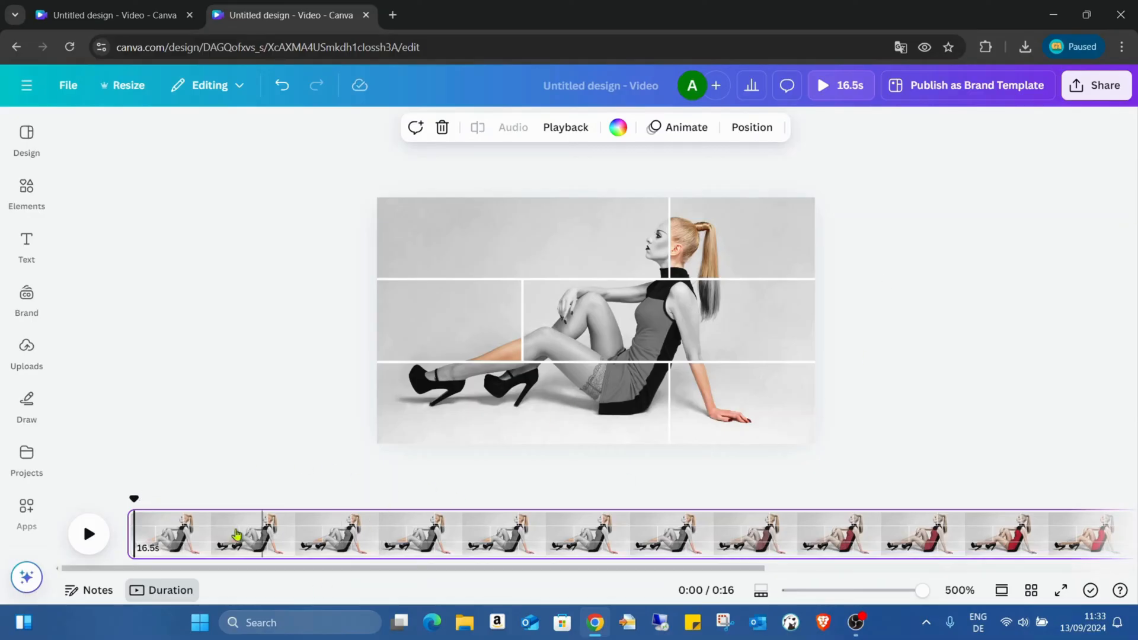
left_click_drag(134, 501, 123, 503)
left_click_drag(133, 503, 707, 535)
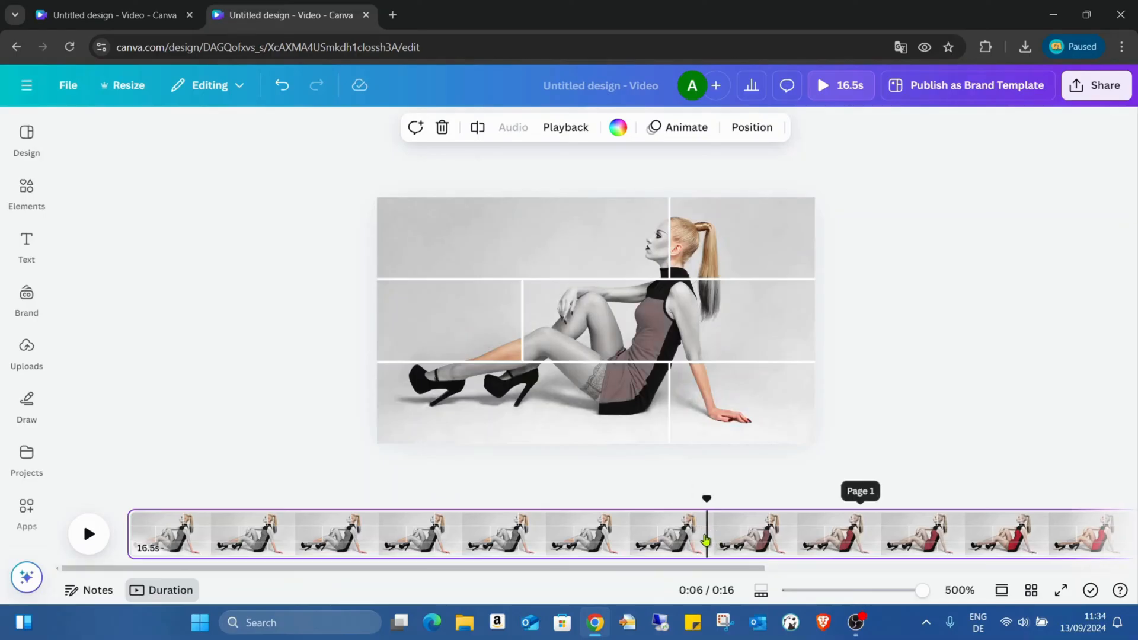
right_click(706, 539)
left_click(773, 437)
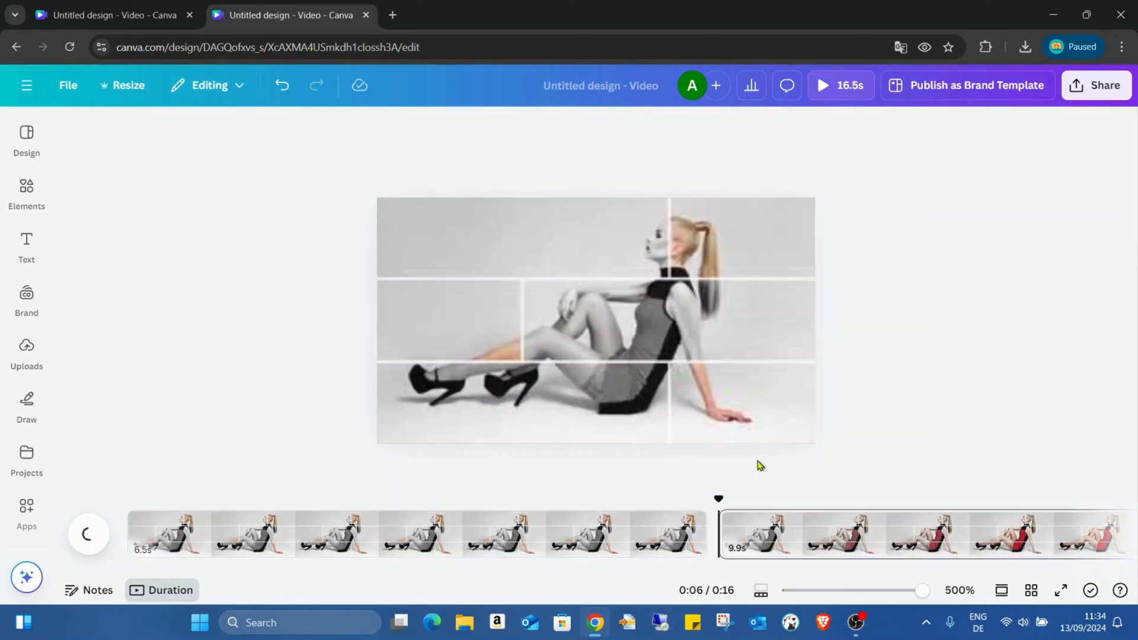
left_click(672, 534)
key("Delete")
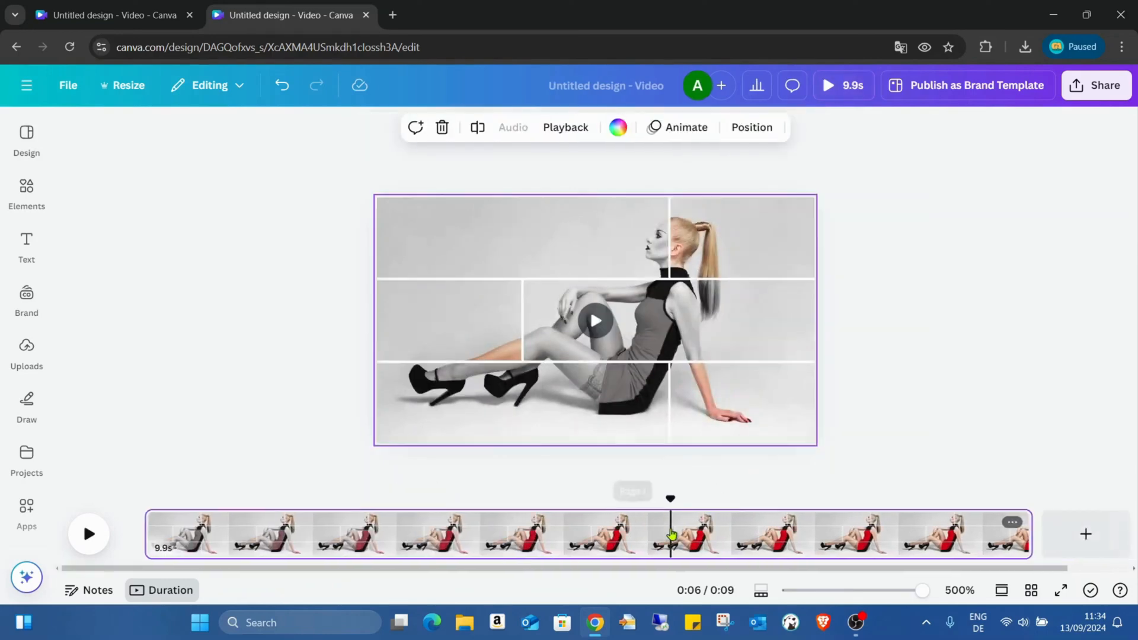
- Split the remaining video page at about 7.5 seconds, after the colour transition completes, and delete the section after it
left_click(171, 530)
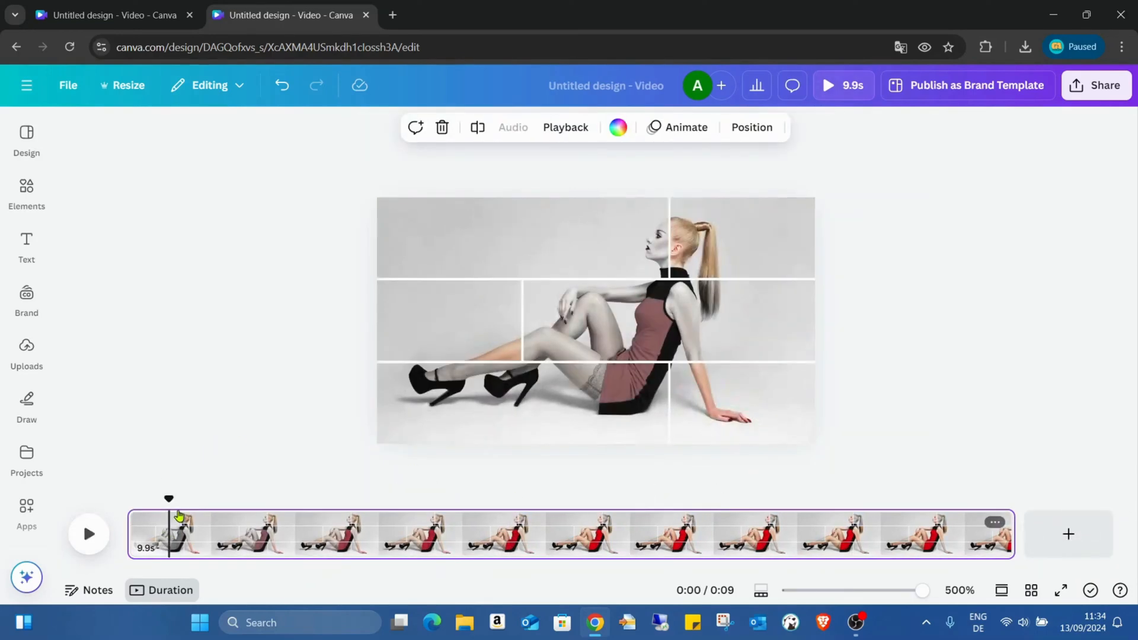
left_click_drag(169, 499, 796, 506)
right_click(799, 527)
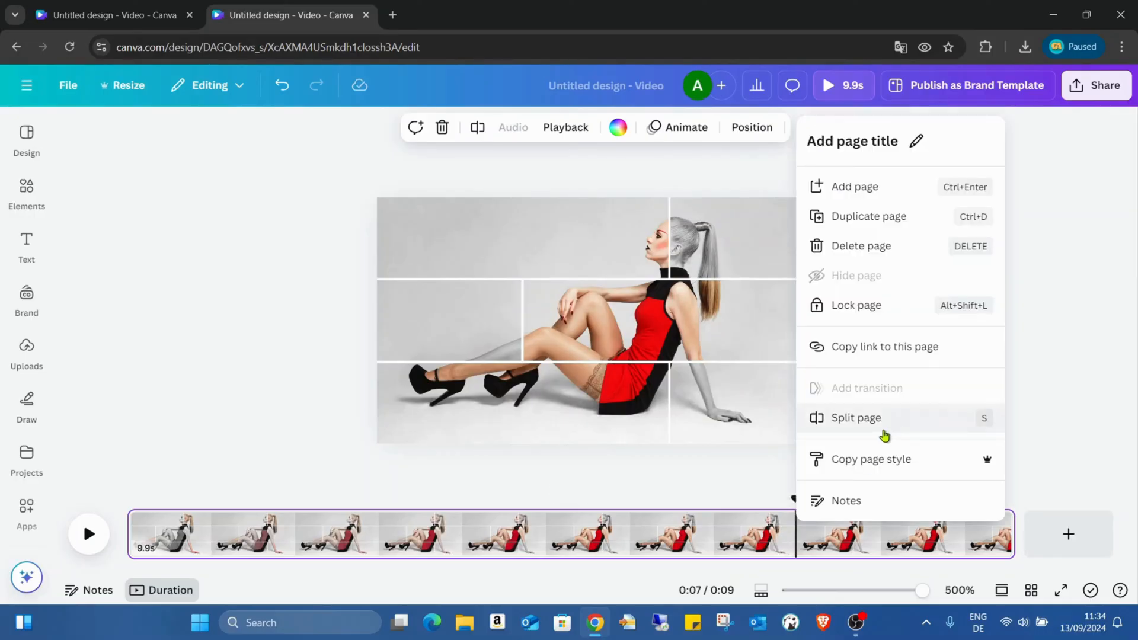
left_click(883, 434)
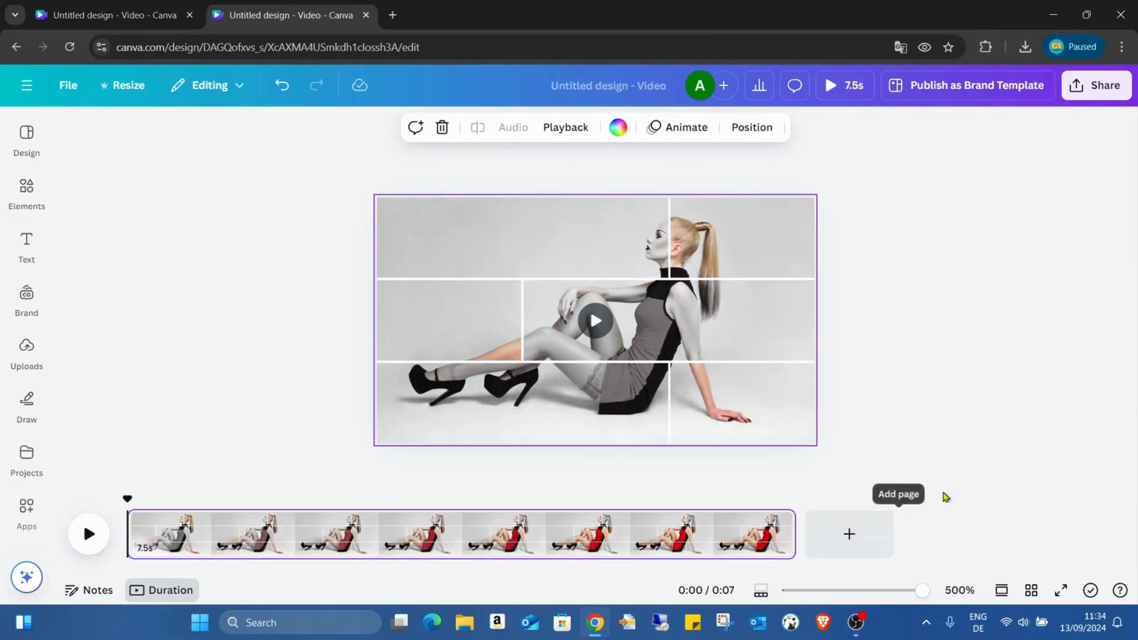
- Preview the trimmed video in full screen to the end and close the preview
left_click(1062, 590)
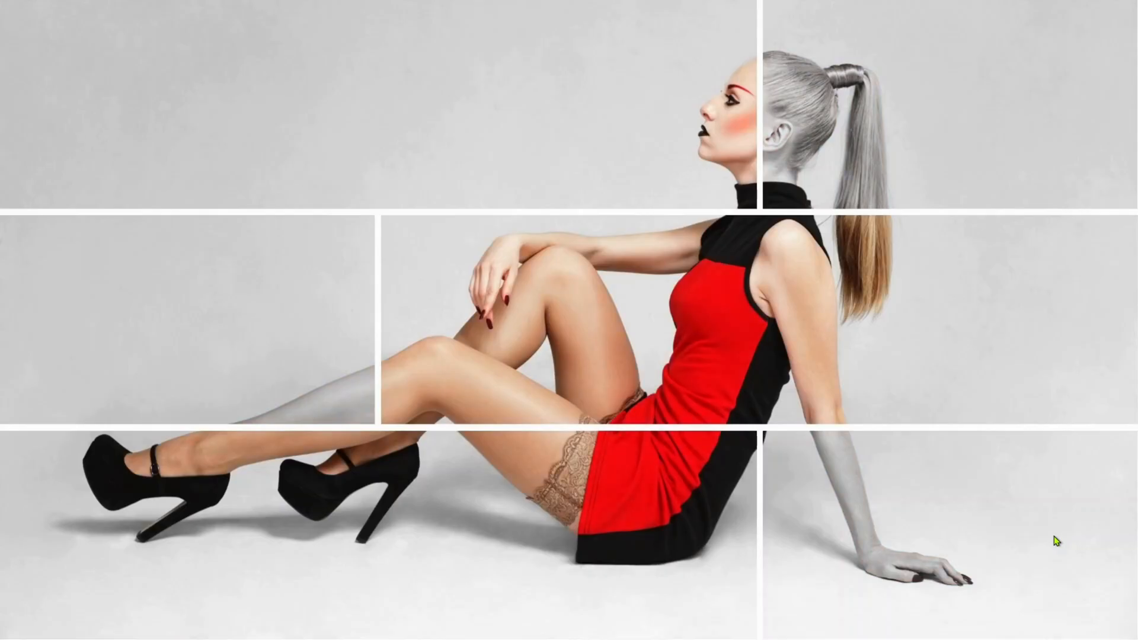
key("Escape")
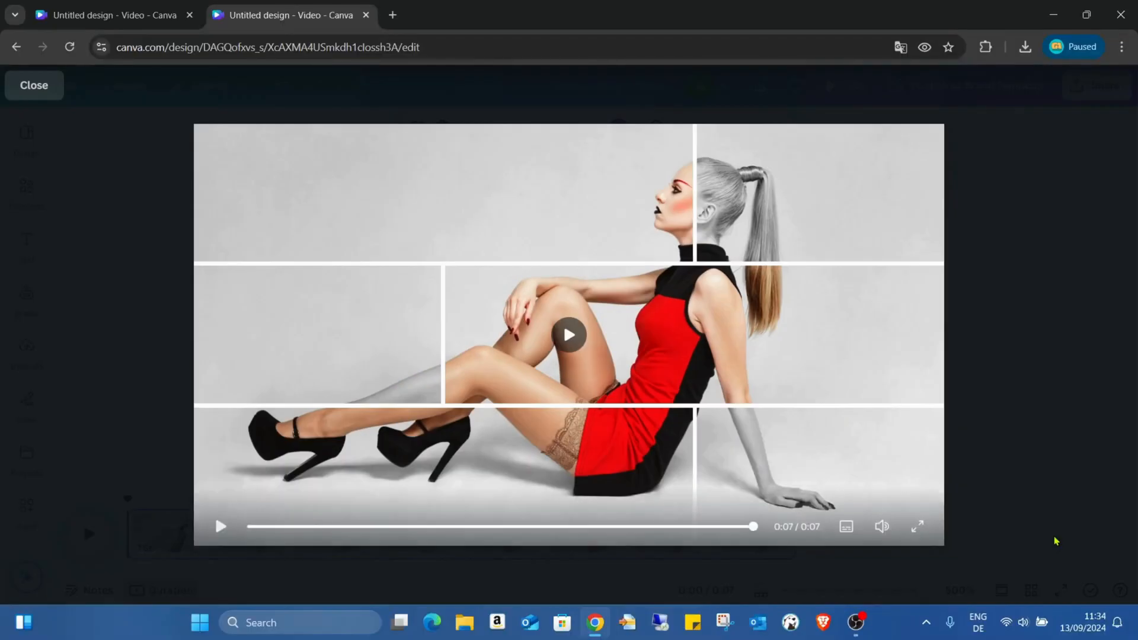
left_click(35, 87)
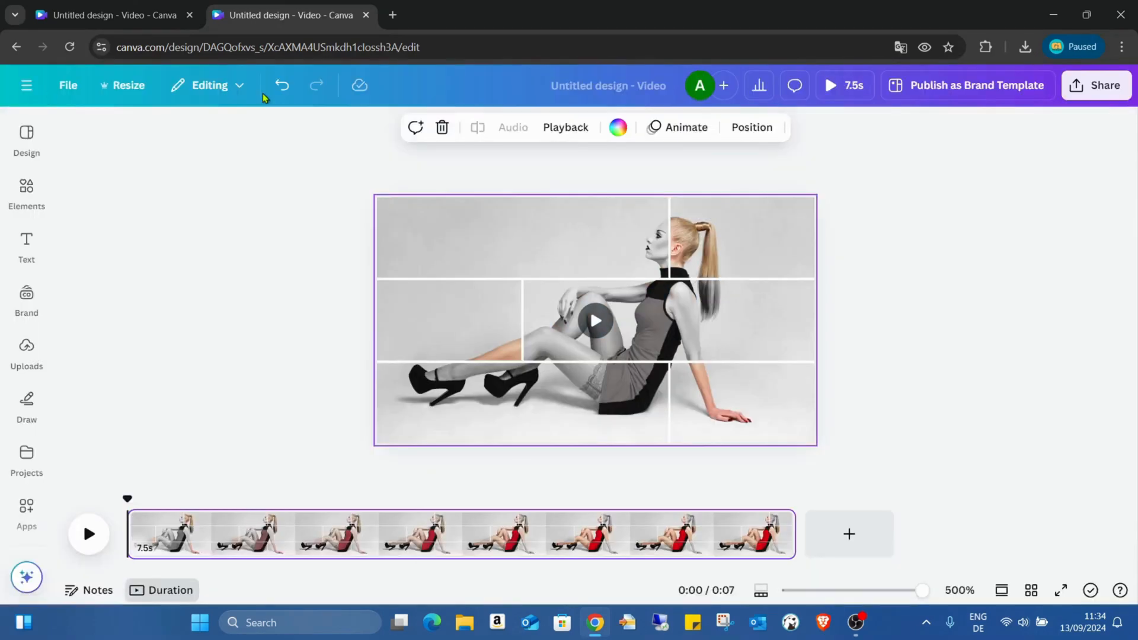